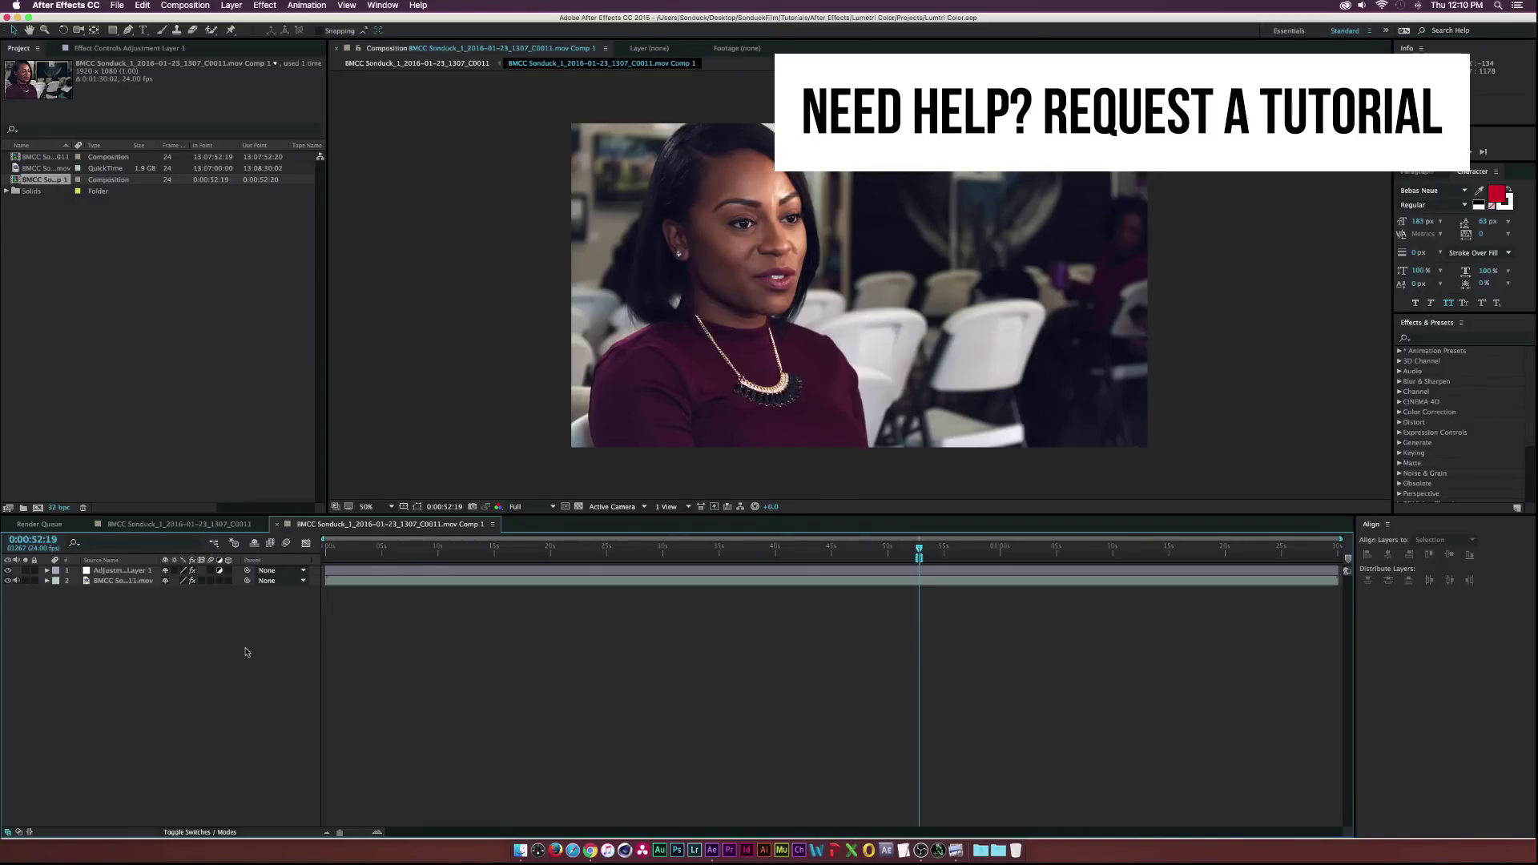
Select the interview video layer in the C0012 comp, then deselect it
{"action": "left_click", "coordinate": [152, 581]}
{"action": "left_click", "coordinate": [147, 602]}
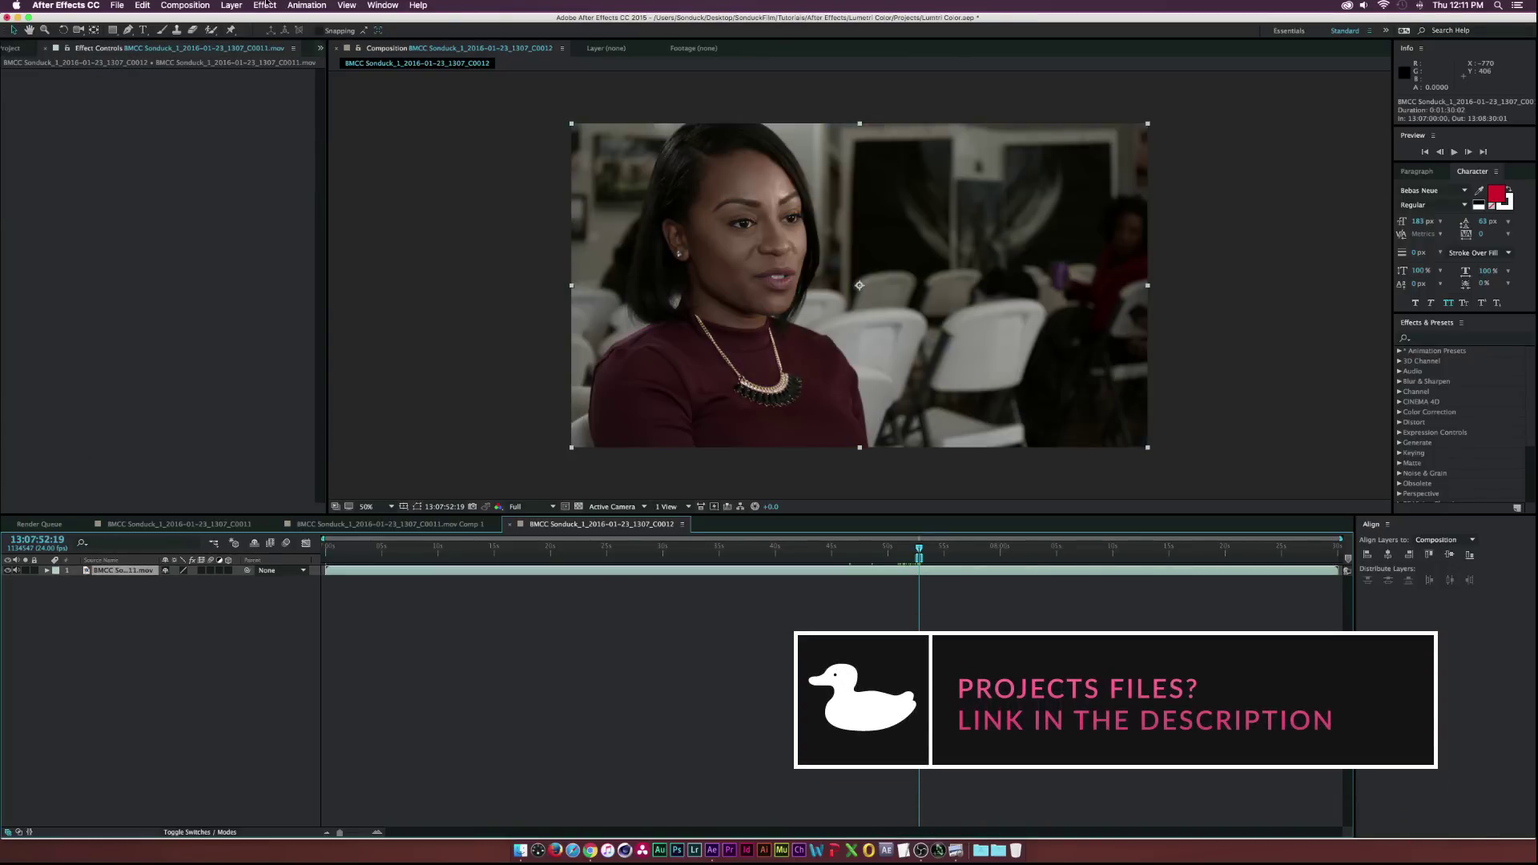
Apply Lumetri Color to the interview clip and expand its Basic Correction controls
{"action": "left_click", "coordinate": [265, 5]}
{"action": "mouse_move", "coordinate": [313, 118]}
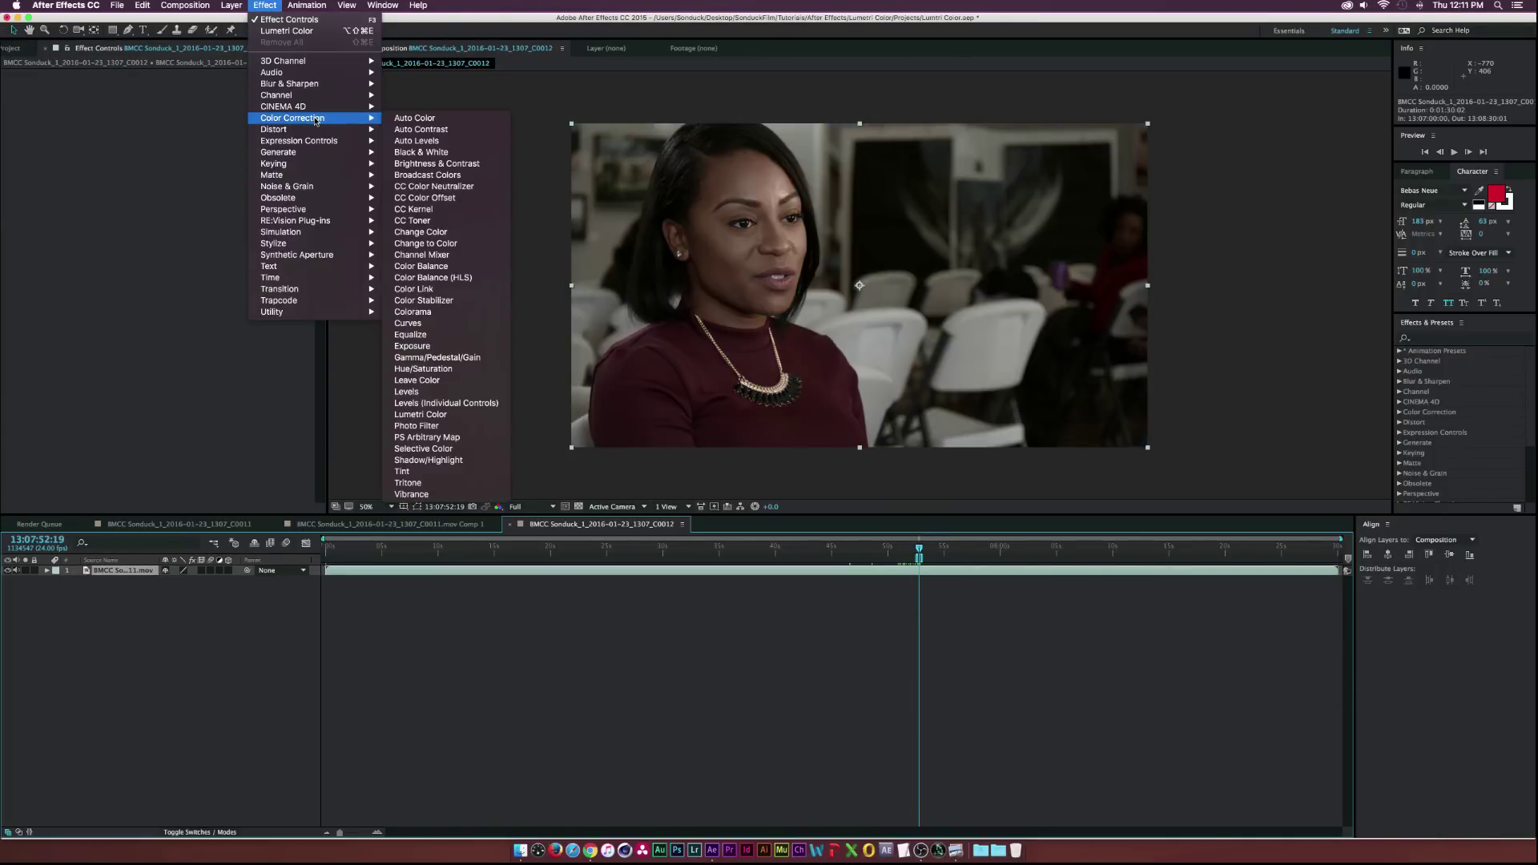
{"action": "left_click", "coordinate": [421, 414]}
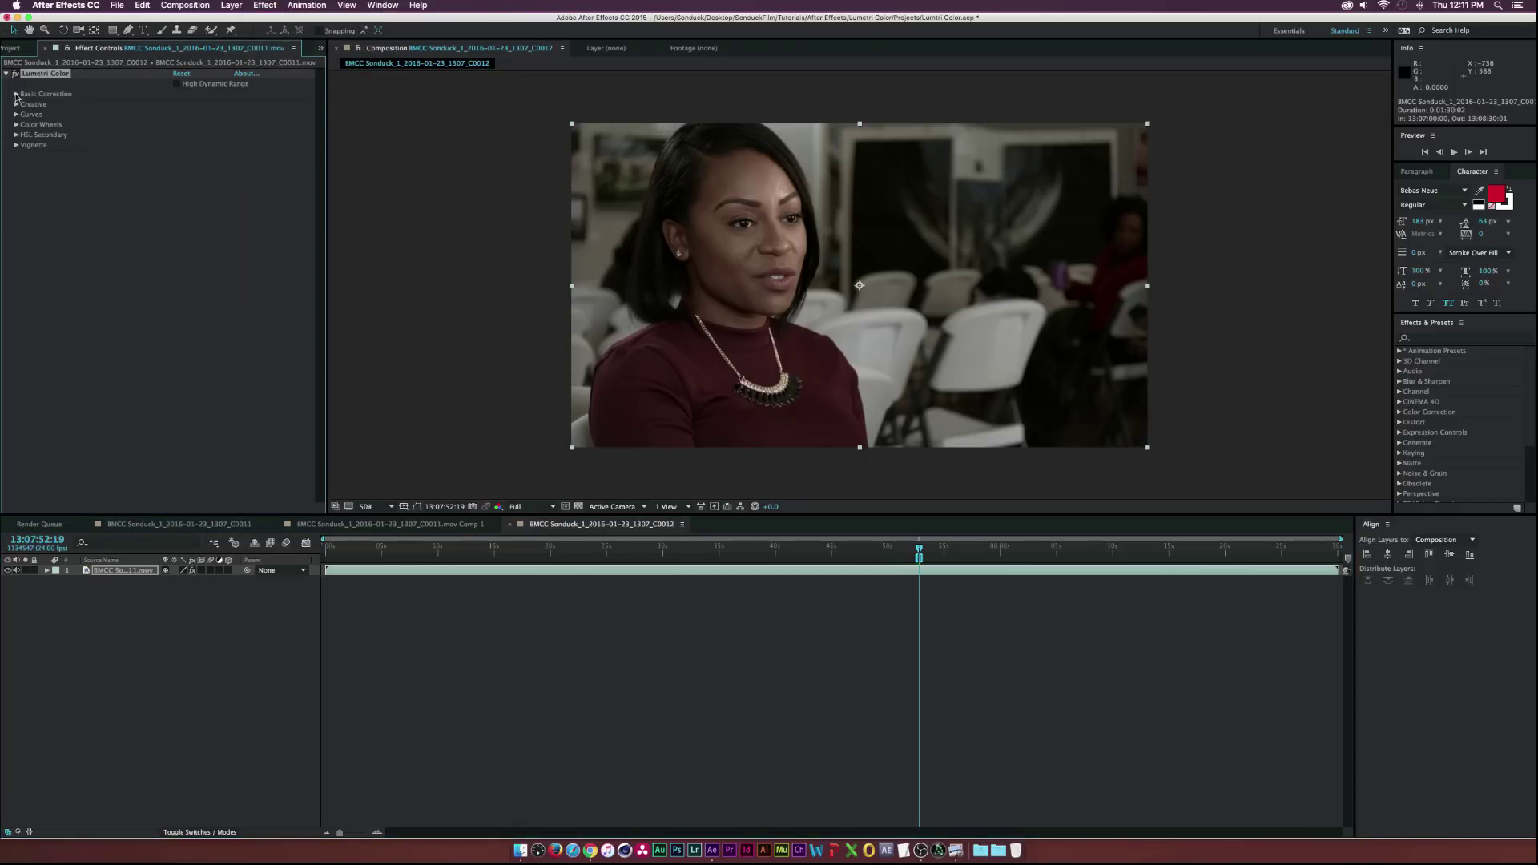
{"action": "left_click", "coordinate": [16, 95]}
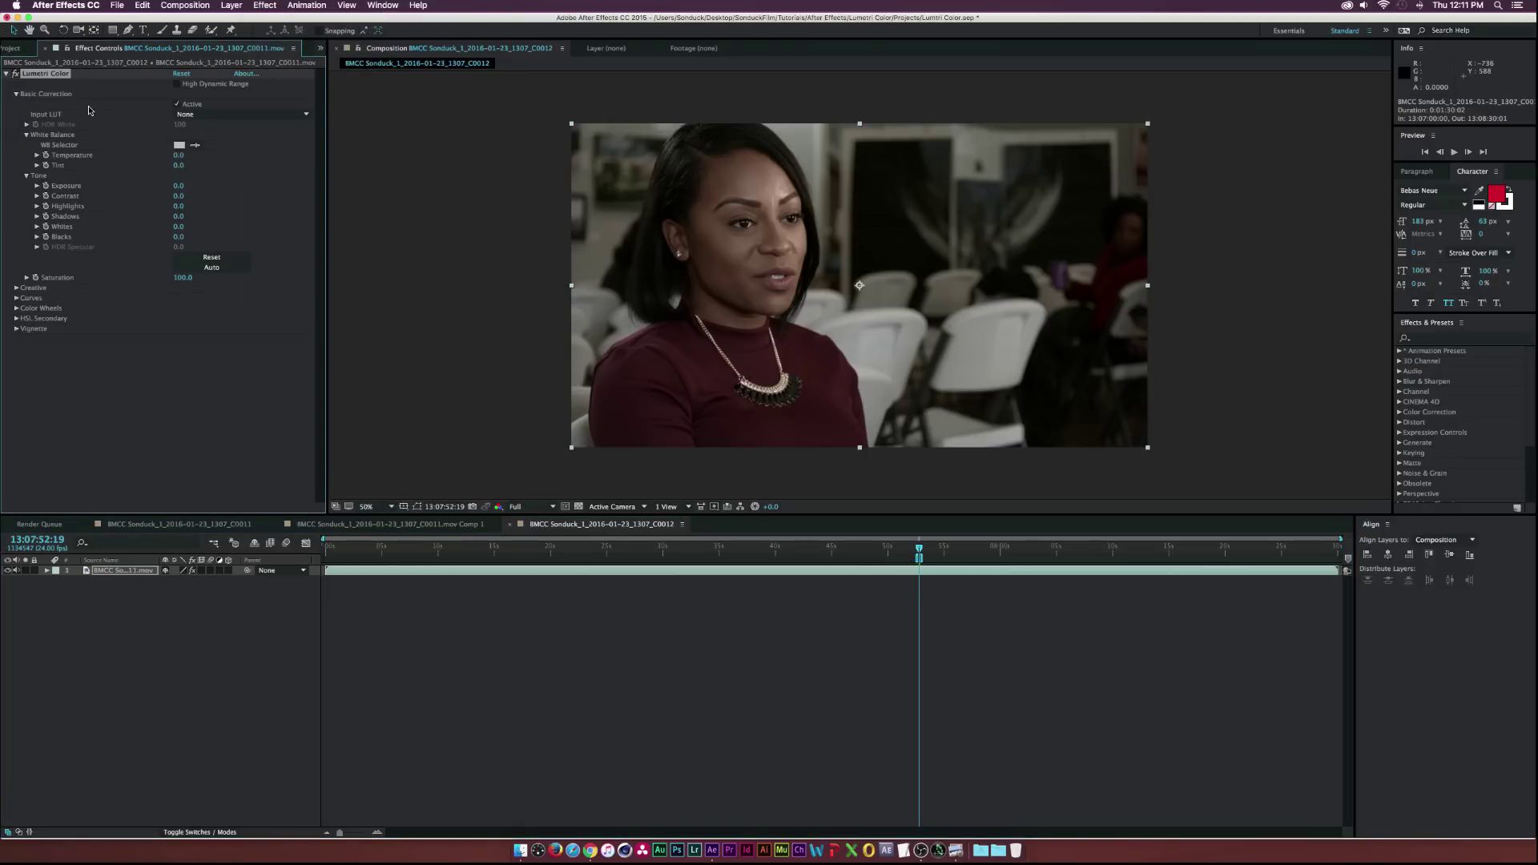
Try the Alexa LogC input LUT, then set Input LUT back to None
{"action": "left_click", "coordinate": [196, 114]}
{"action": "left_click", "coordinate": [201, 179]}
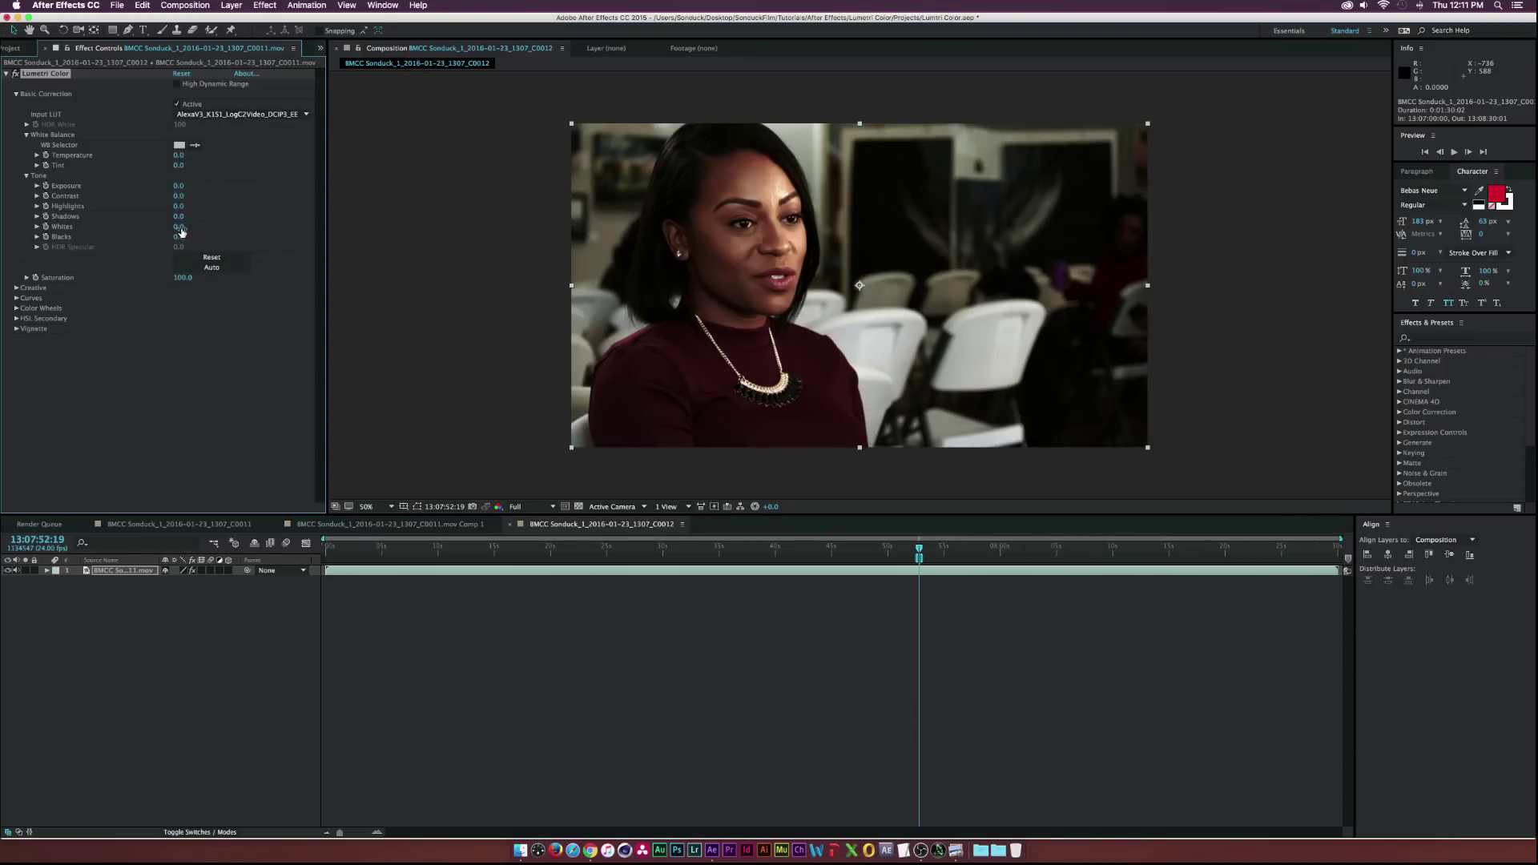
{"action": "left_click", "coordinate": [200, 114]}
{"action": "left_click", "coordinate": [199, 127]}
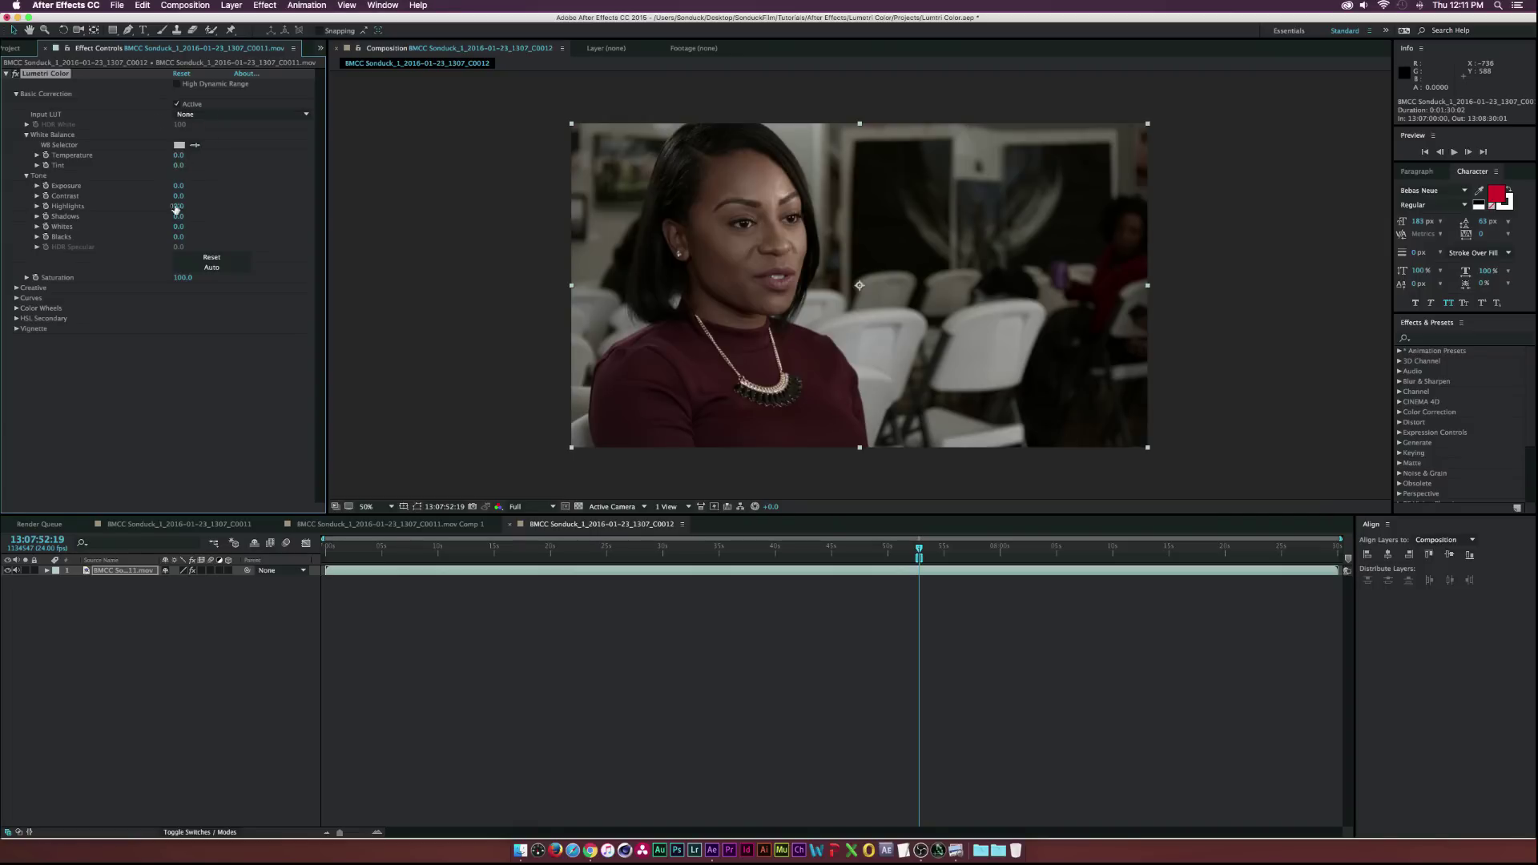
Grade the clip to Temperature -7, Exposure 0.3, Contrast 42, Highlights -15, Shadows 27, Blacks 17
{"action": "left_click_drag", "start_coordinate": [173, 155], "coordinate": [171, 154]}
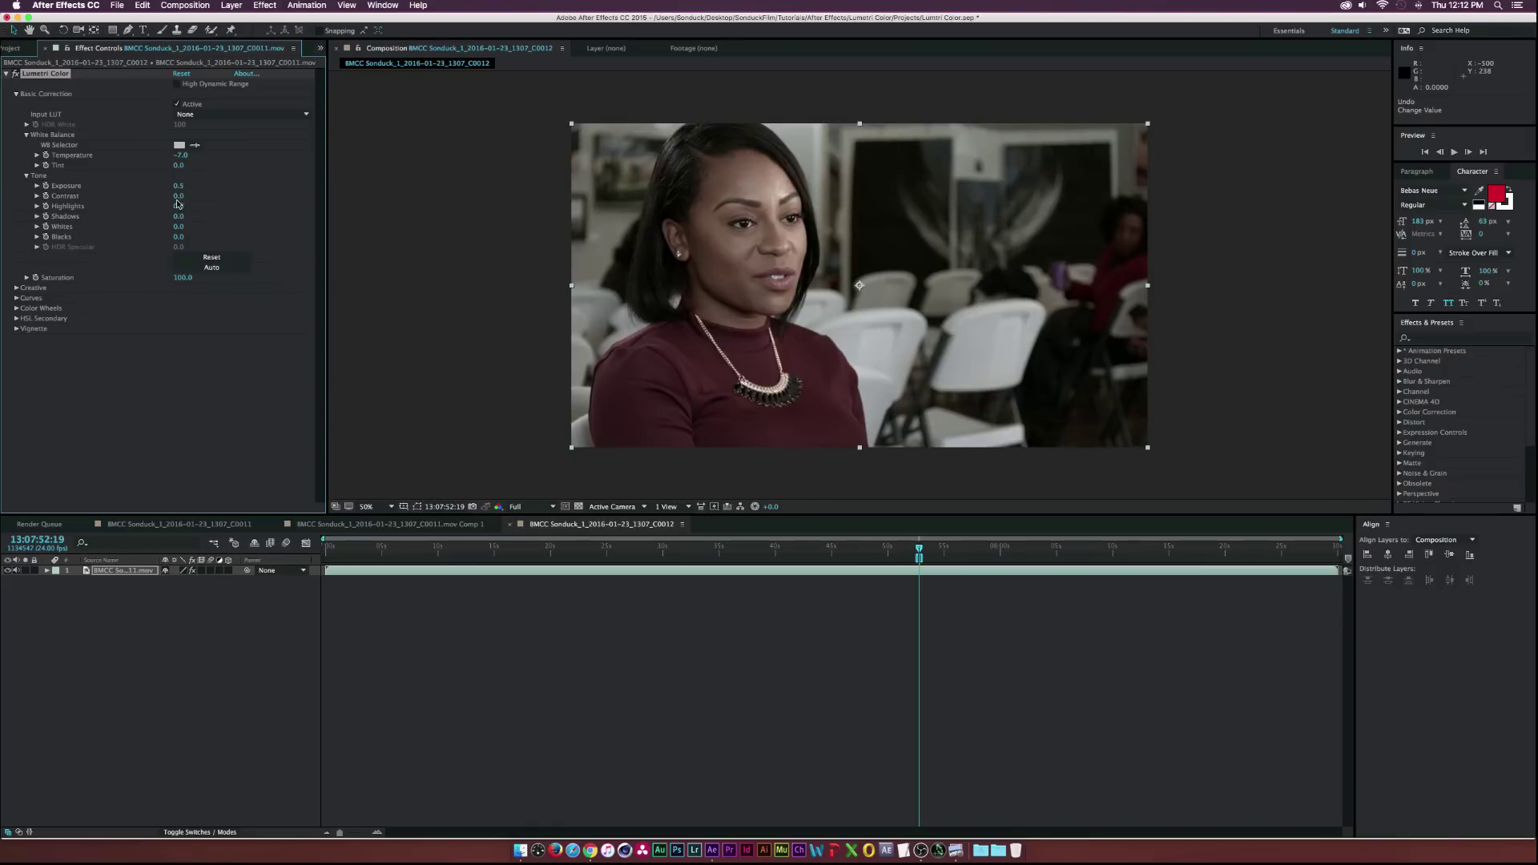
{"action": "left_click_drag", "start_coordinate": [183, 195], "coordinate": [200, 196]}
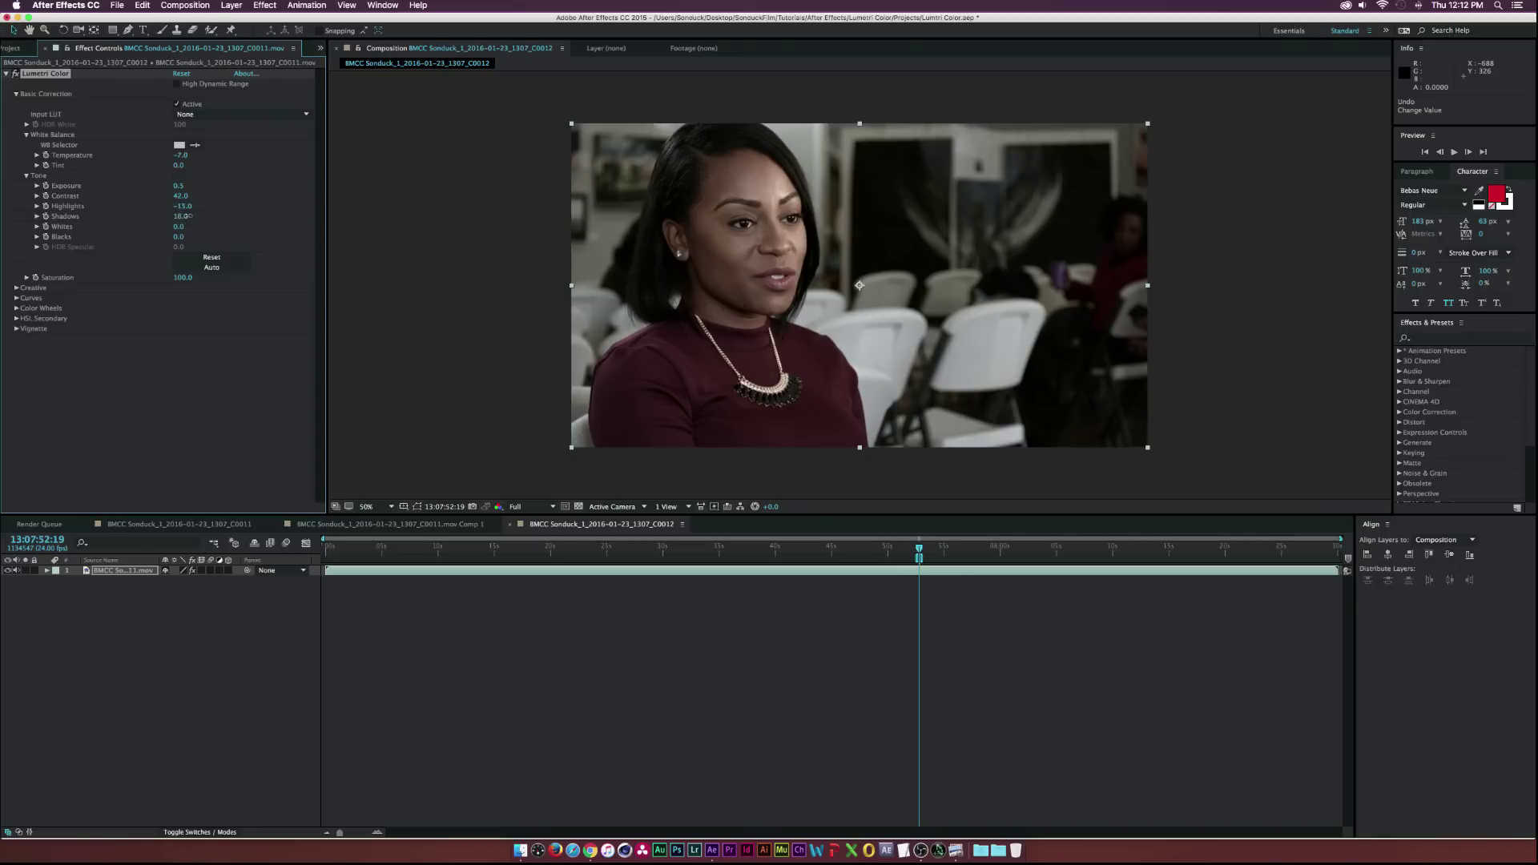
{"action": "left_click_drag", "start_coordinate": [186, 216], "coordinate": [194, 216]}
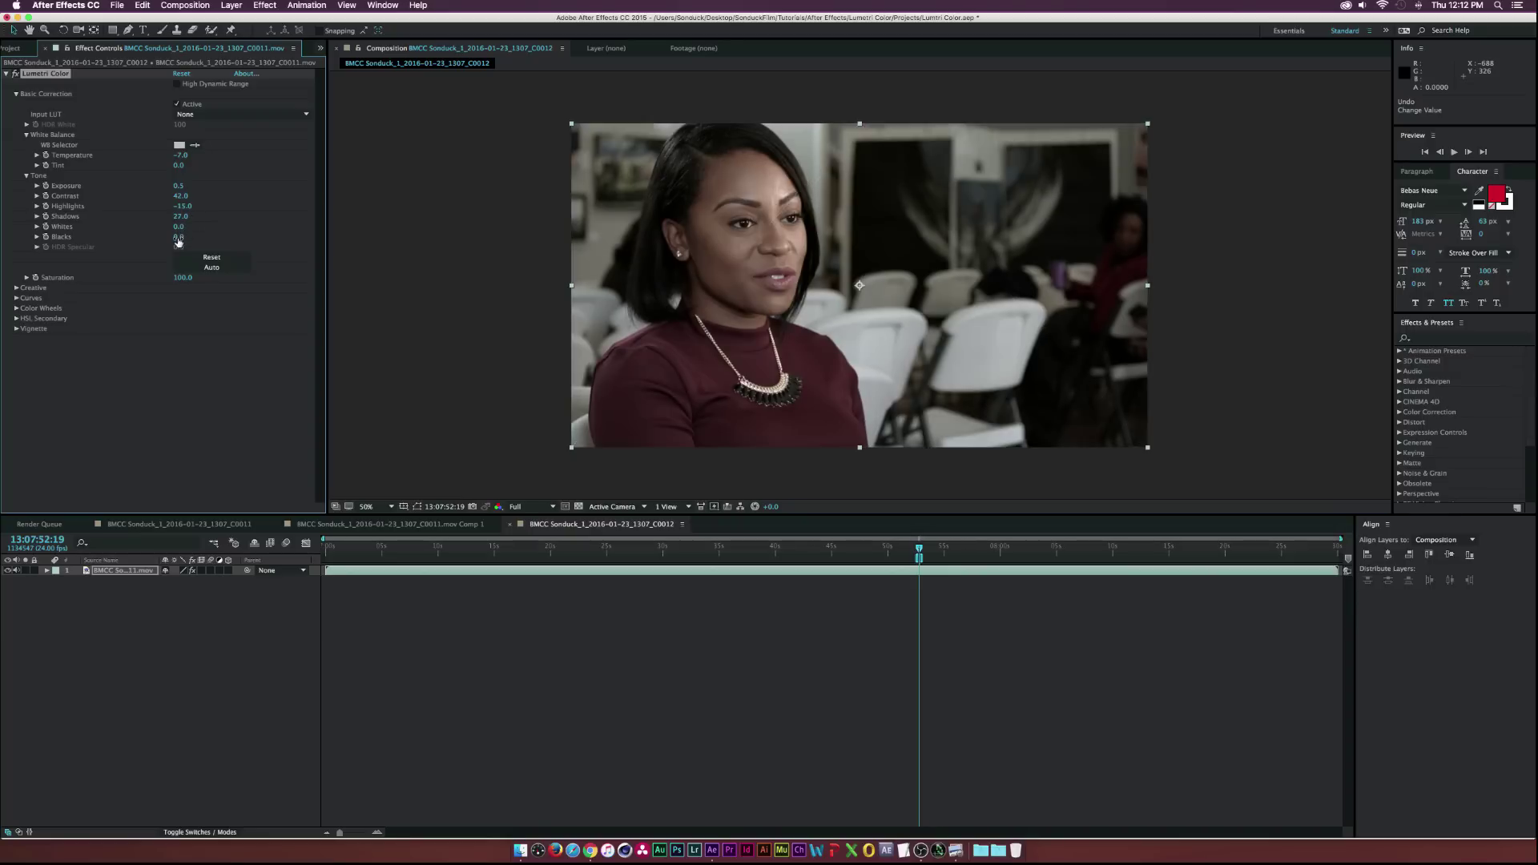
{"action": "left_click_drag", "start_coordinate": [182, 237], "coordinate": [189, 237]}
{"action": "left_click", "coordinate": [154, 378]}
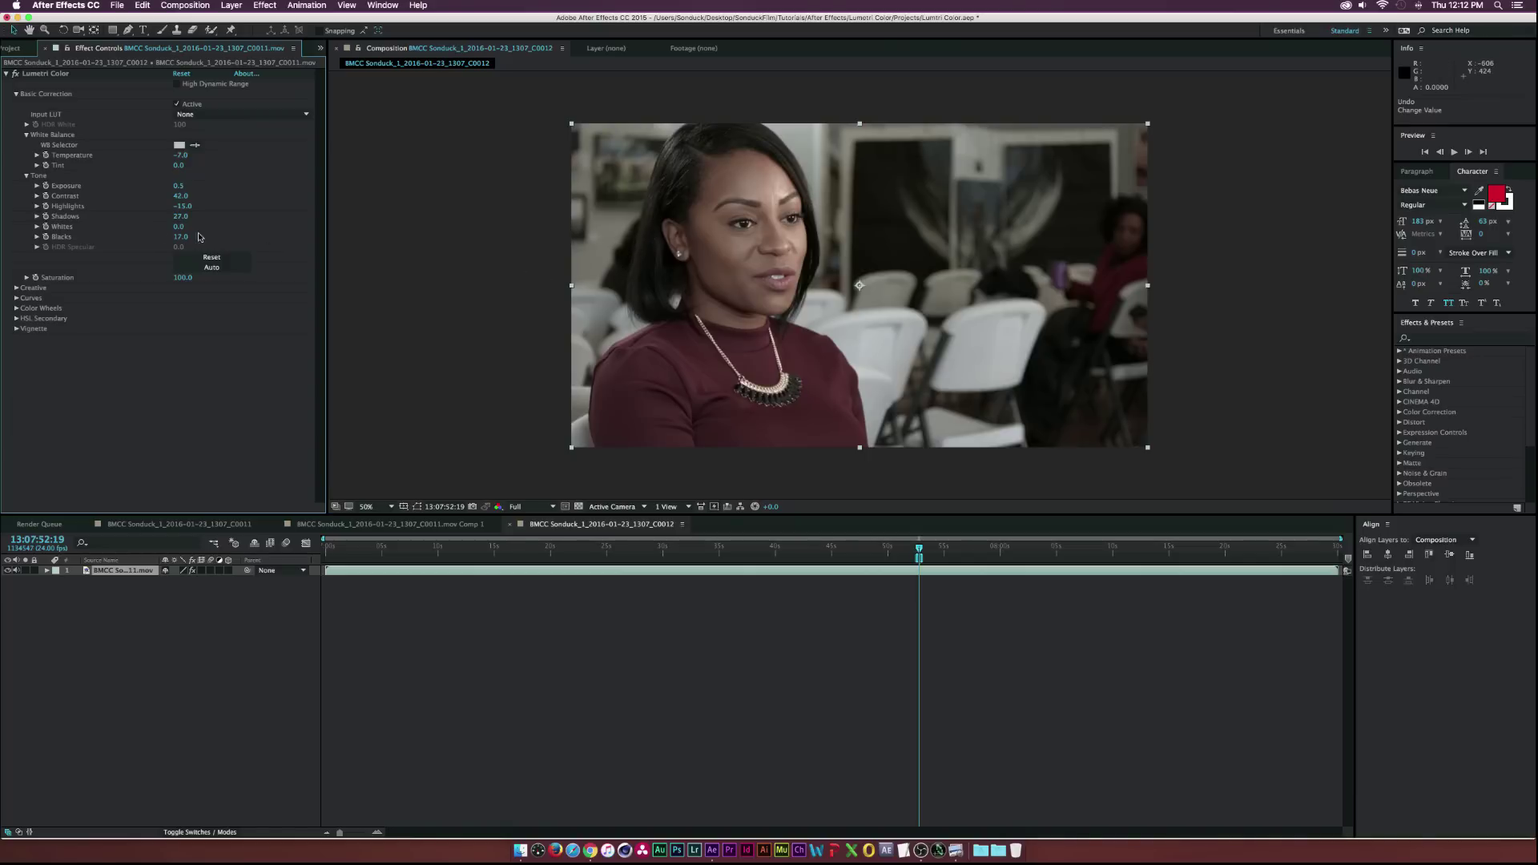
Expand Creative, preview the SL GOLD ORANGE look, then return Look to None, leaving Faded Film at 0
{"action": "left_click", "coordinate": [16, 288]}
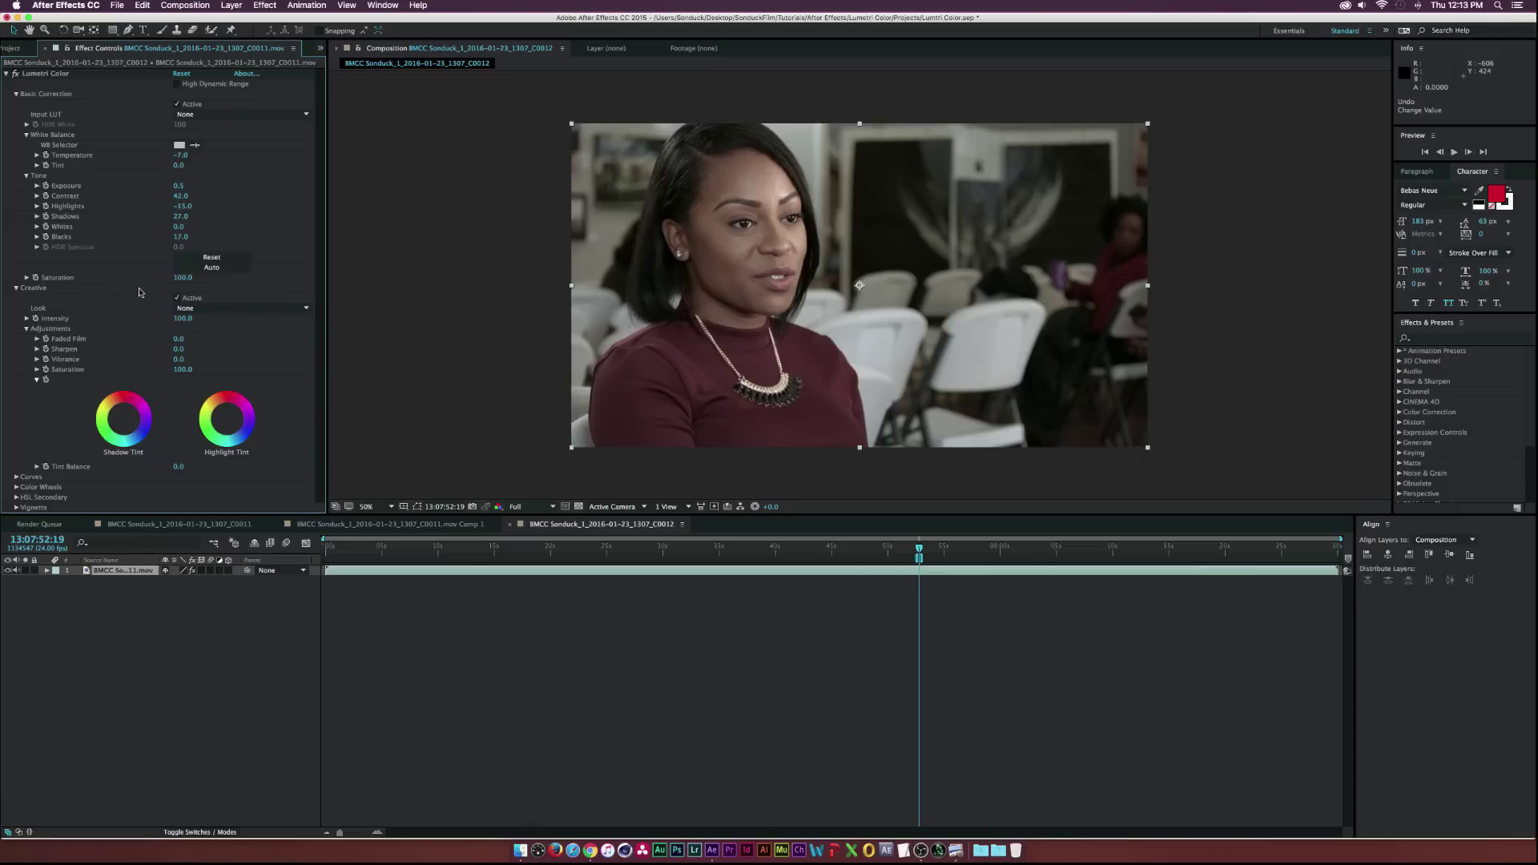
{"action": "left_click", "coordinate": [237, 308]}
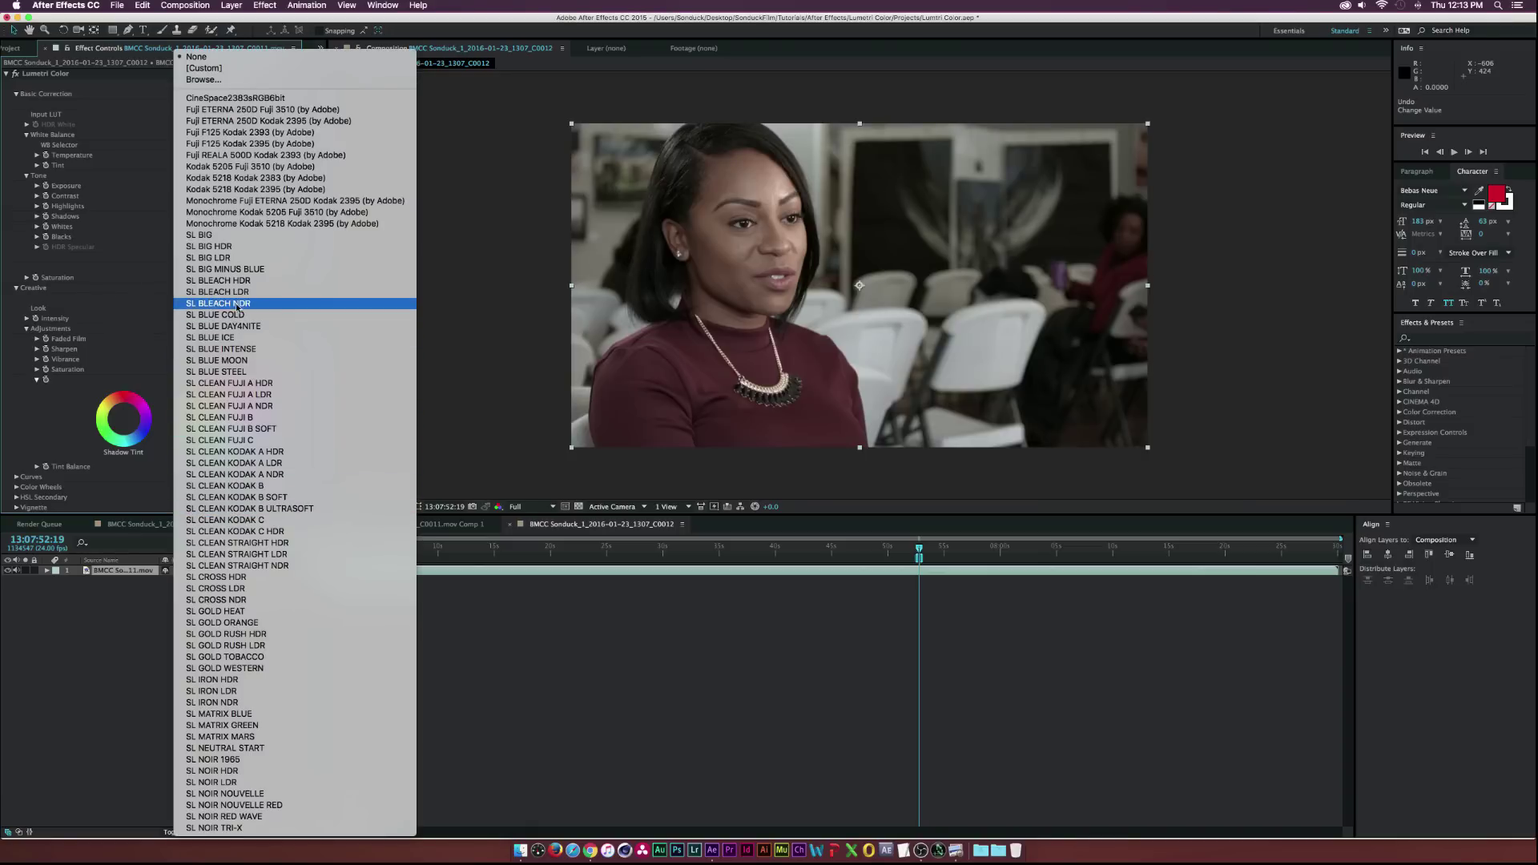
{"action": "key", "text": "Escape"}
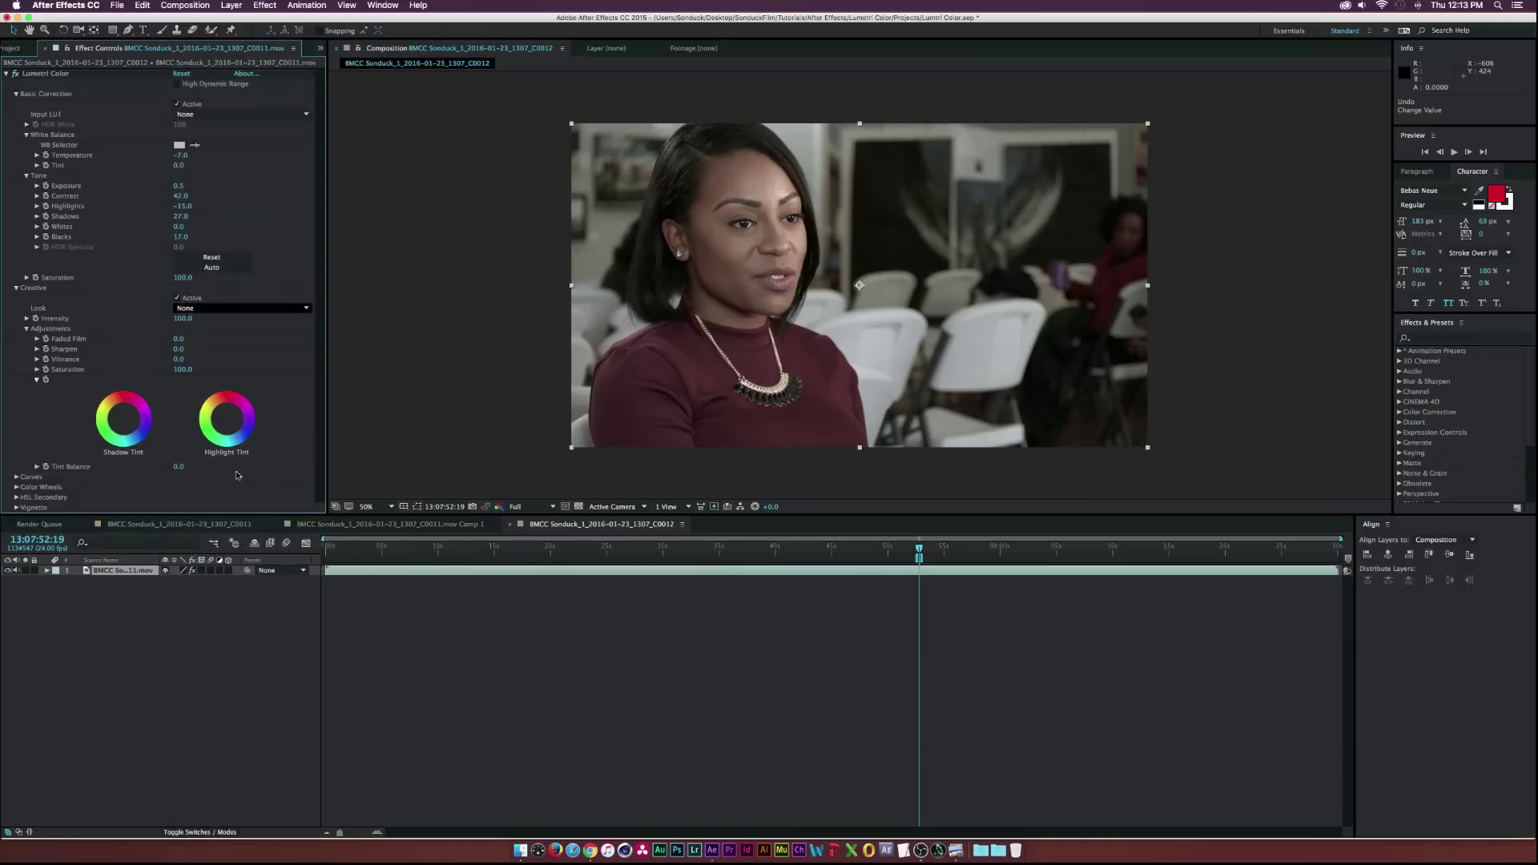
{"action": "left_click", "coordinate": [246, 309]}
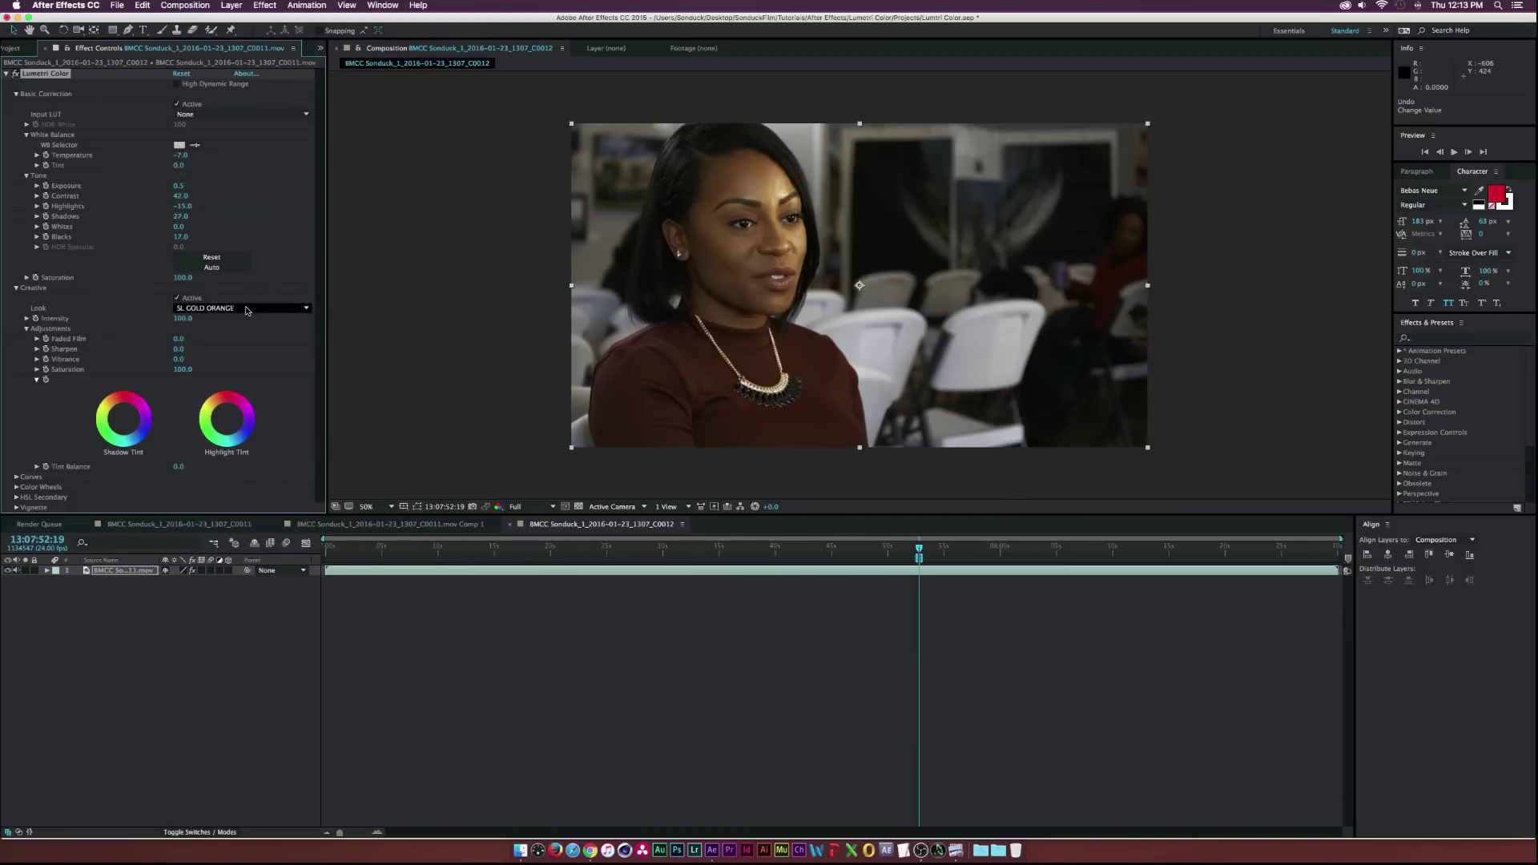
{"action": "left_click", "coordinate": [246, 309]}
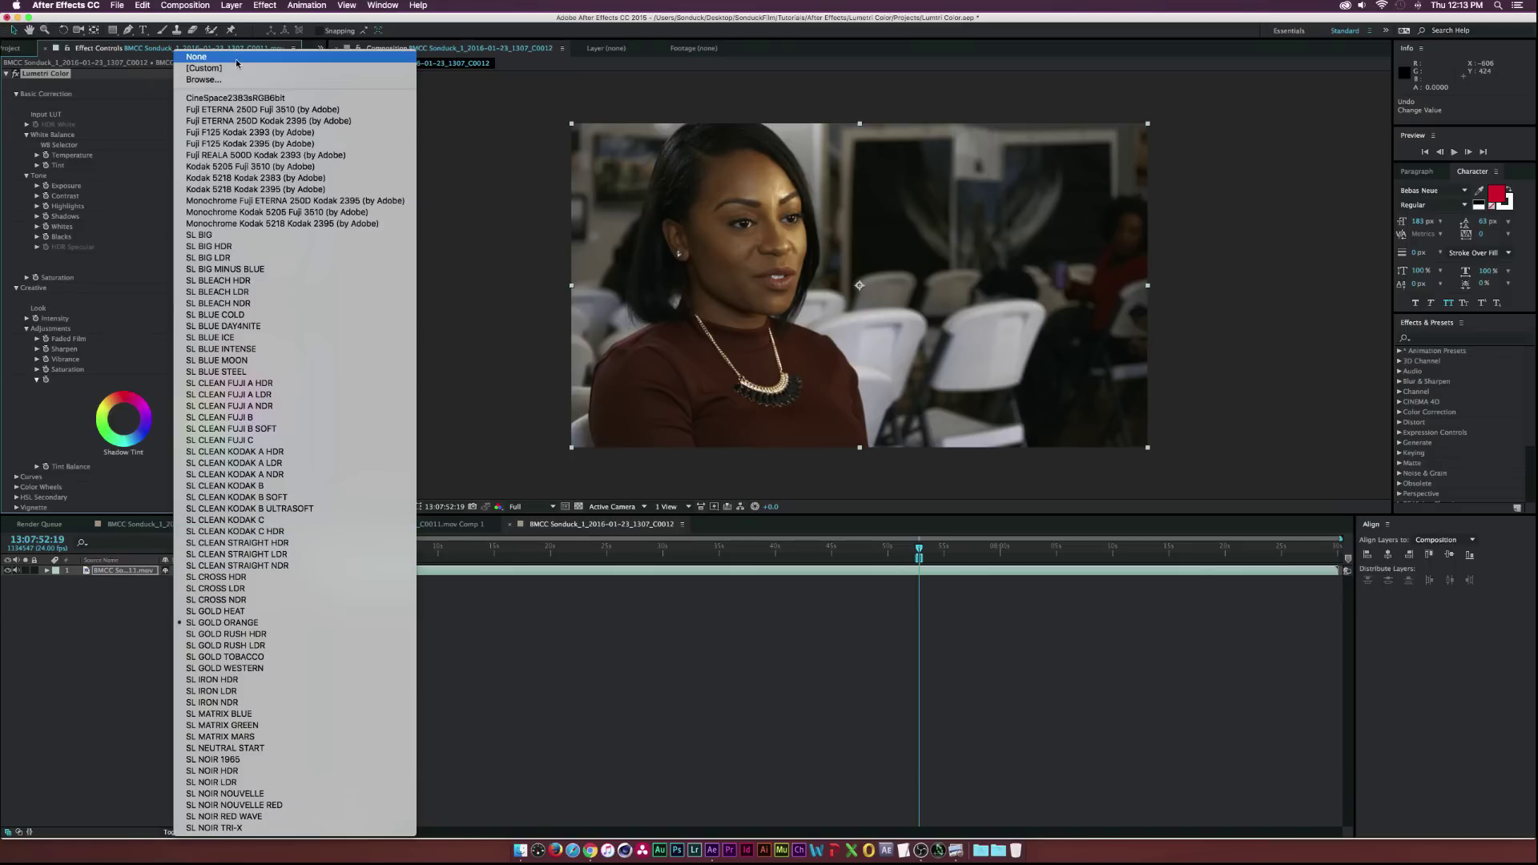
{"action": "left_click", "coordinate": [208, 57]}
{"action": "left_click", "coordinate": [181, 339]}
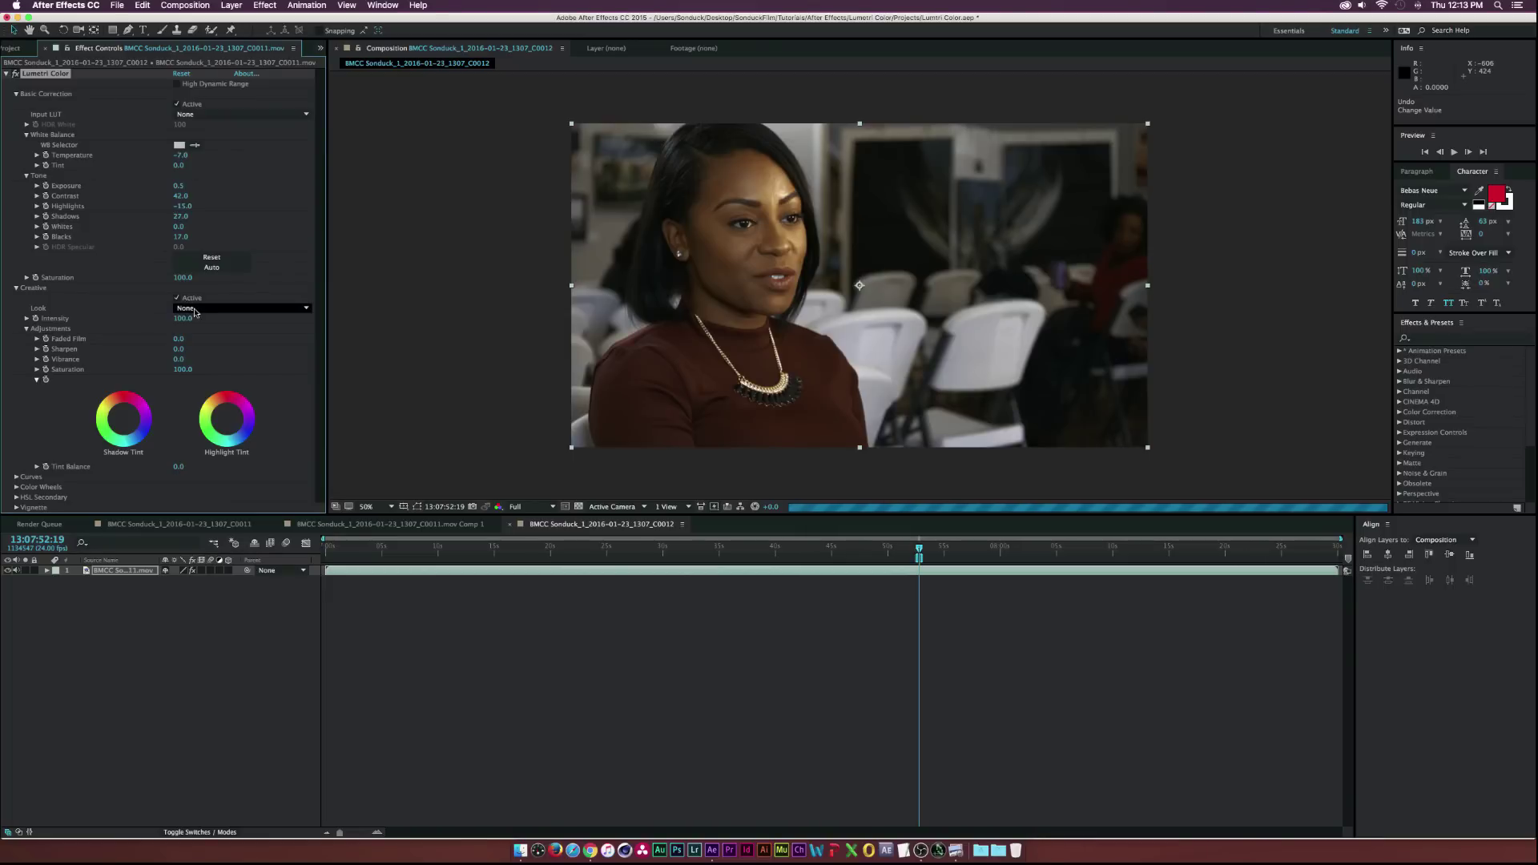
{"action": "left_click", "coordinate": [239, 334]}
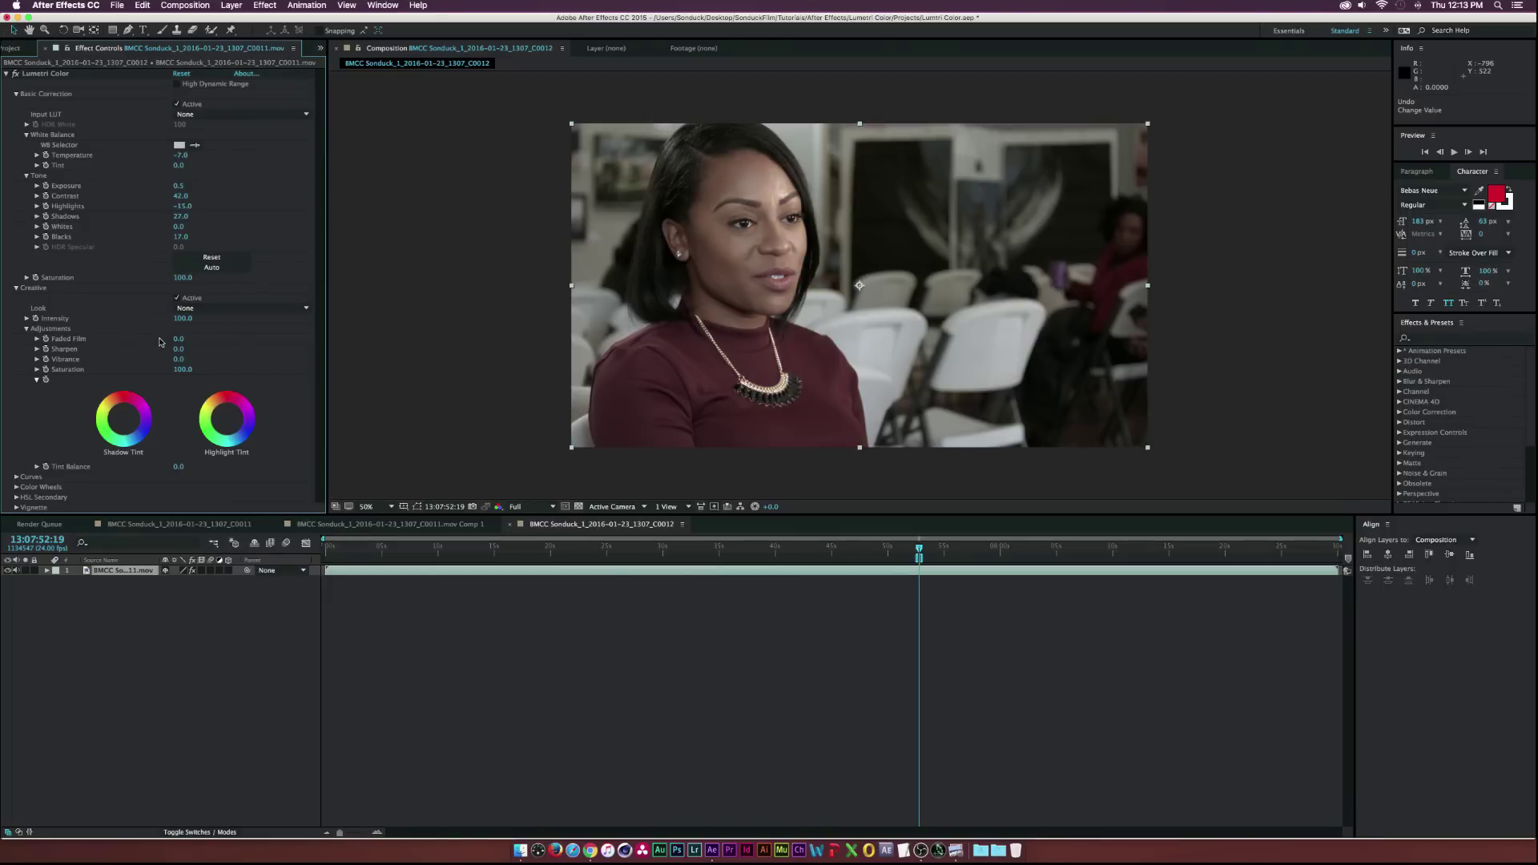
Set Faded Film to 49, then, zoomed in on her face, Sharpen to 50
{"action": "left_click_drag", "start_coordinate": [178, 339], "coordinate": [224, 338]}
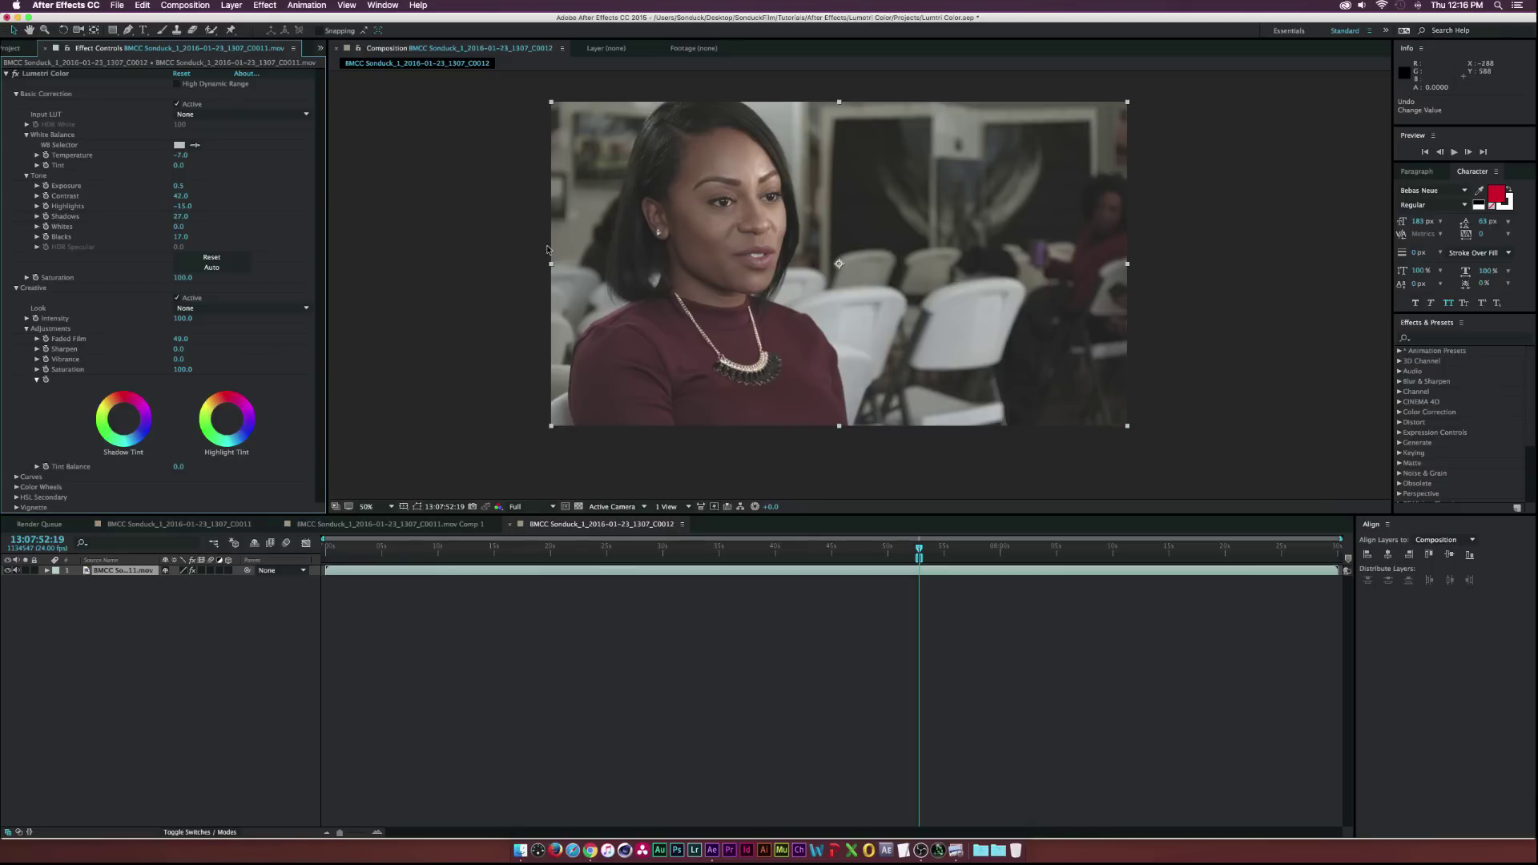
{"action": "key", "text": "period"}
{"action": "key", "text": "period"}
{"action": "key", "text": "period"}
{"action": "key", "text": "period"}
{"action": "left_click_drag", "start_coordinate": [605, 173], "coordinate": [664, 615]}
{"action": "left_click", "coordinate": [180, 349]}
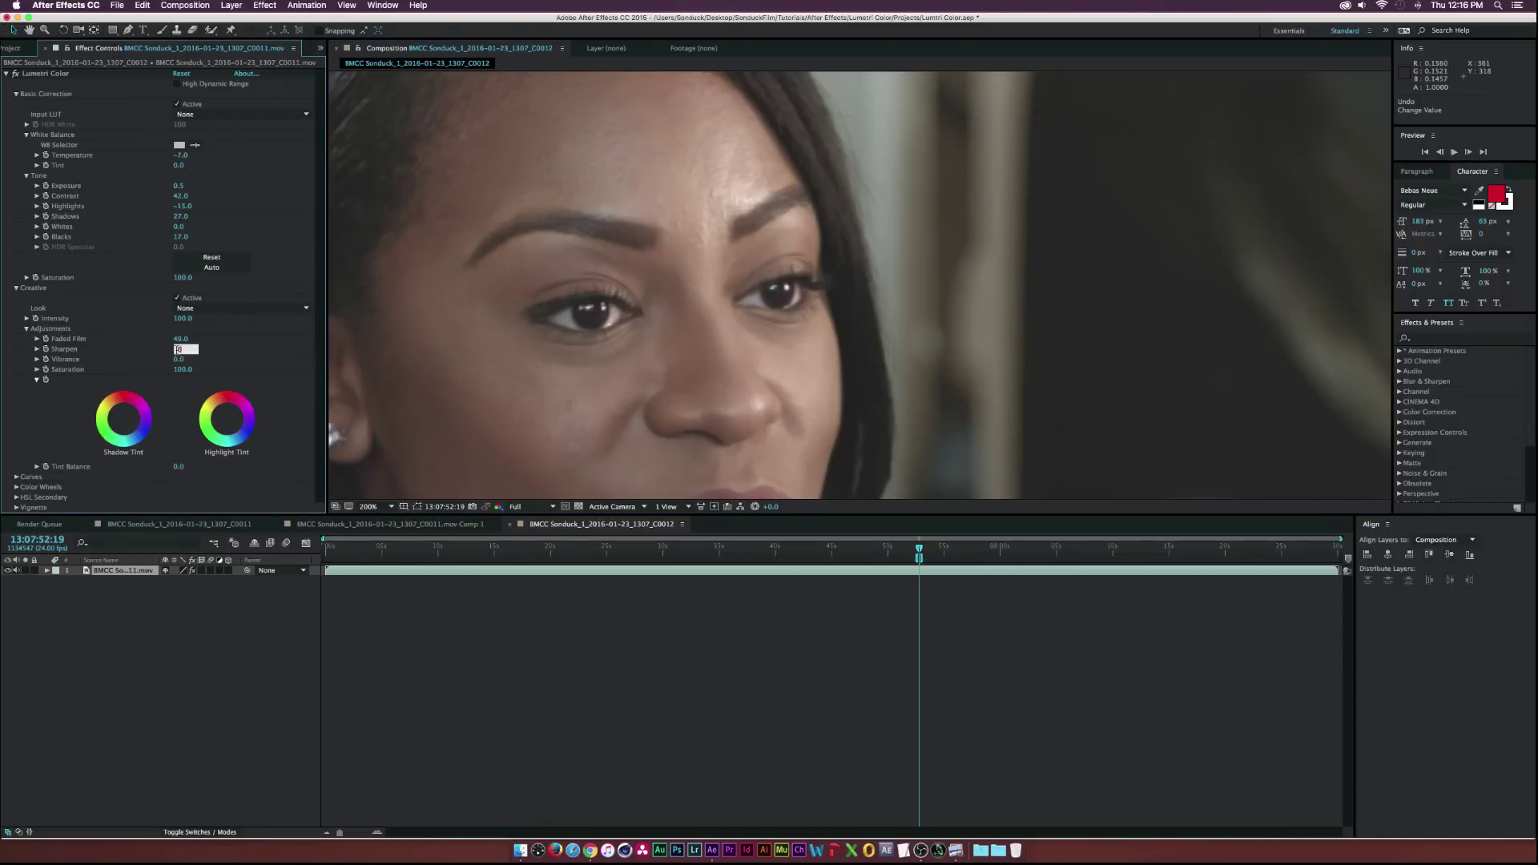
{"action": "type", "text": "50"}
{"action": "key", "text": "Return"}
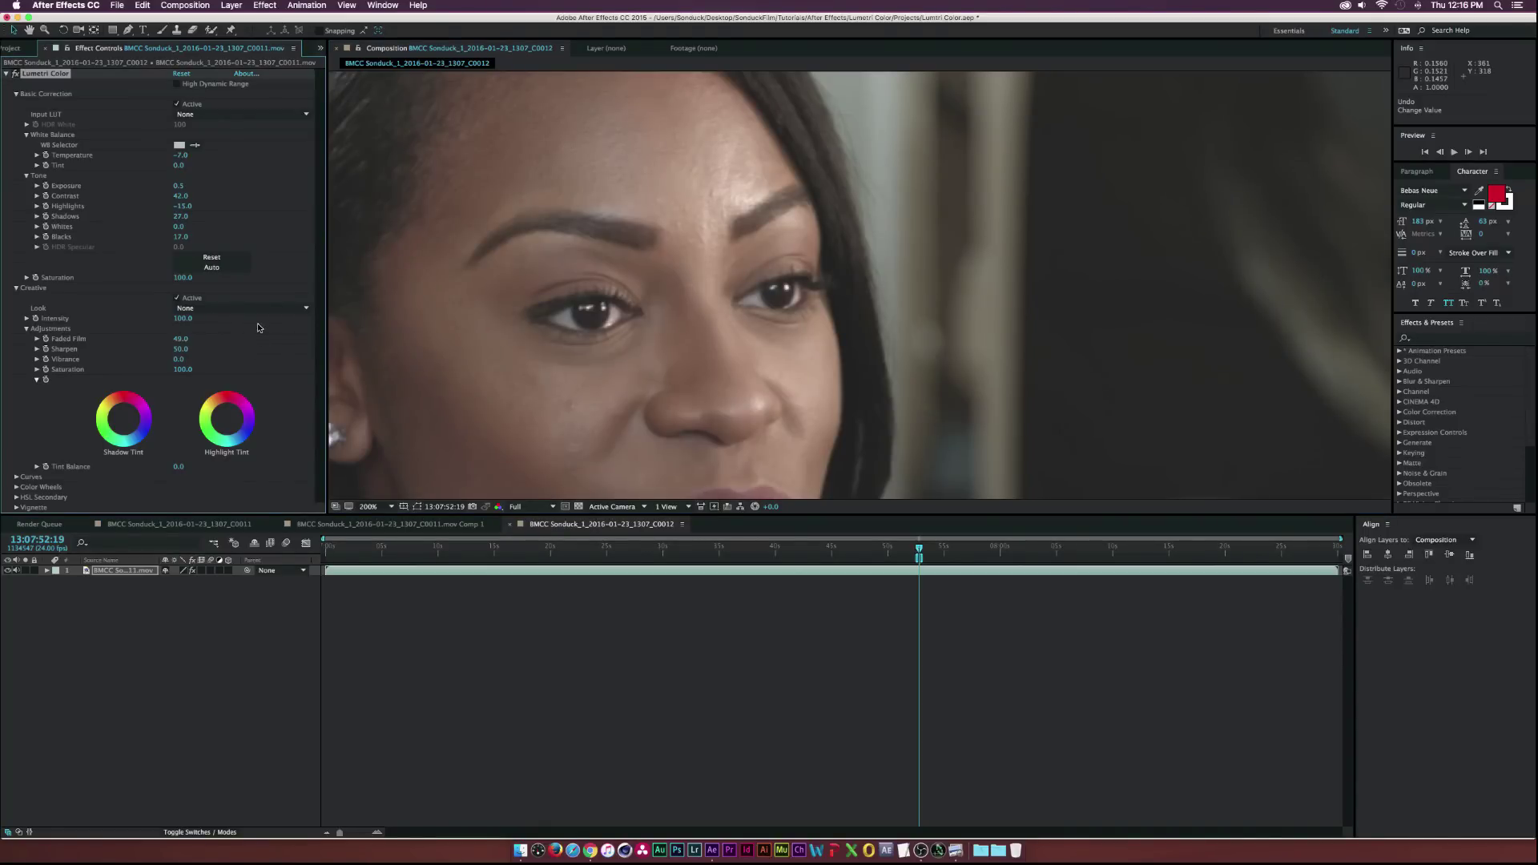
Return to the full-frame view and boost Vibrance to 47
{"action": "key", "text": "comma"}
{"action": "key", "text": "comma"}
{"action": "key", "text": "comma"}
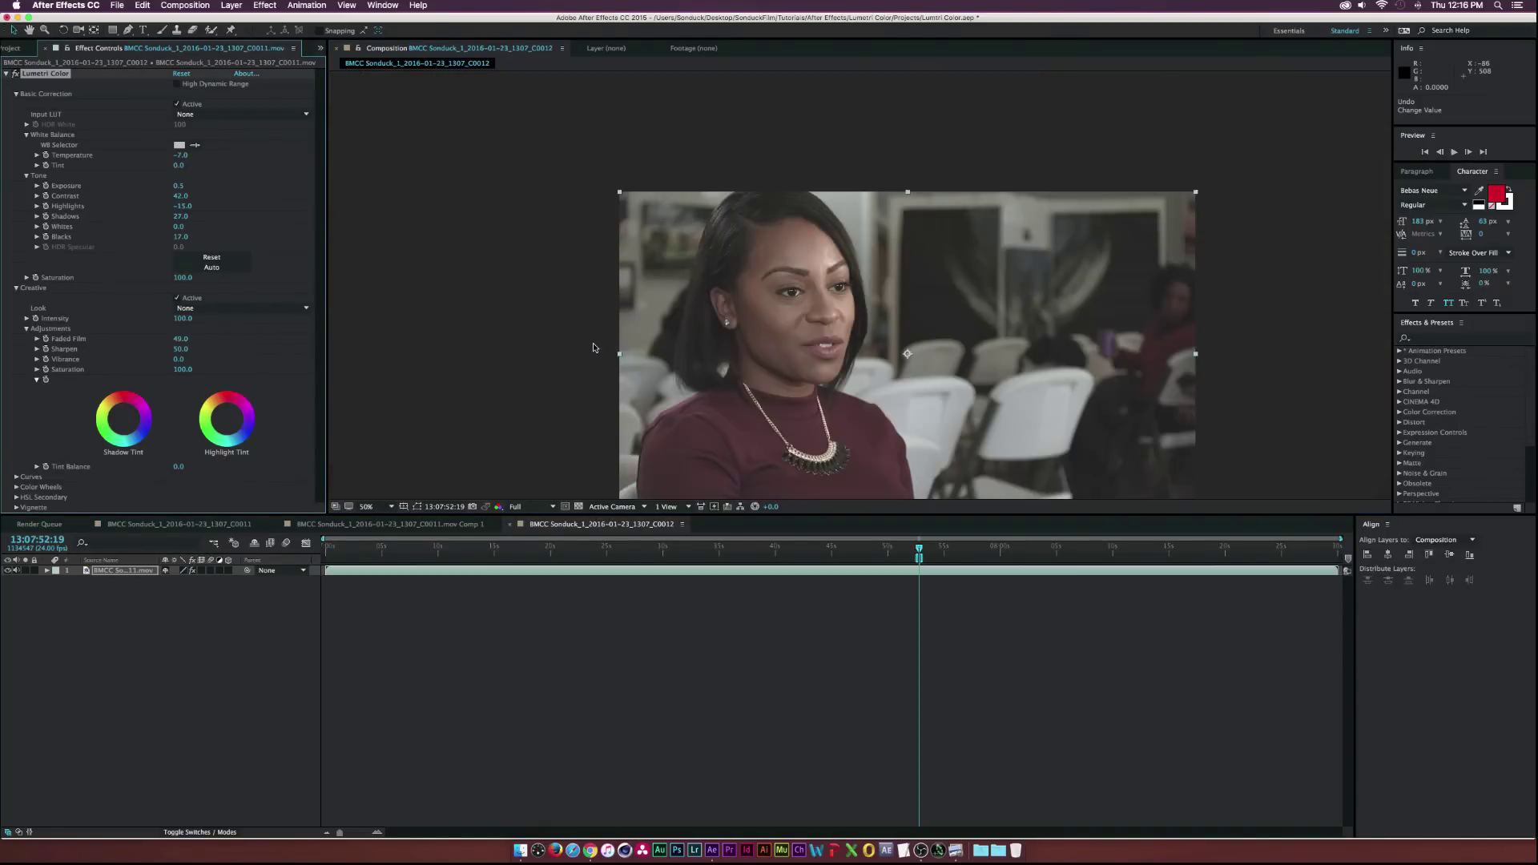
{"action": "left_click_drag", "start_coordinate": [746, 352], "coordinate": [603, 310]}
{"action": "key", "text": "v"}
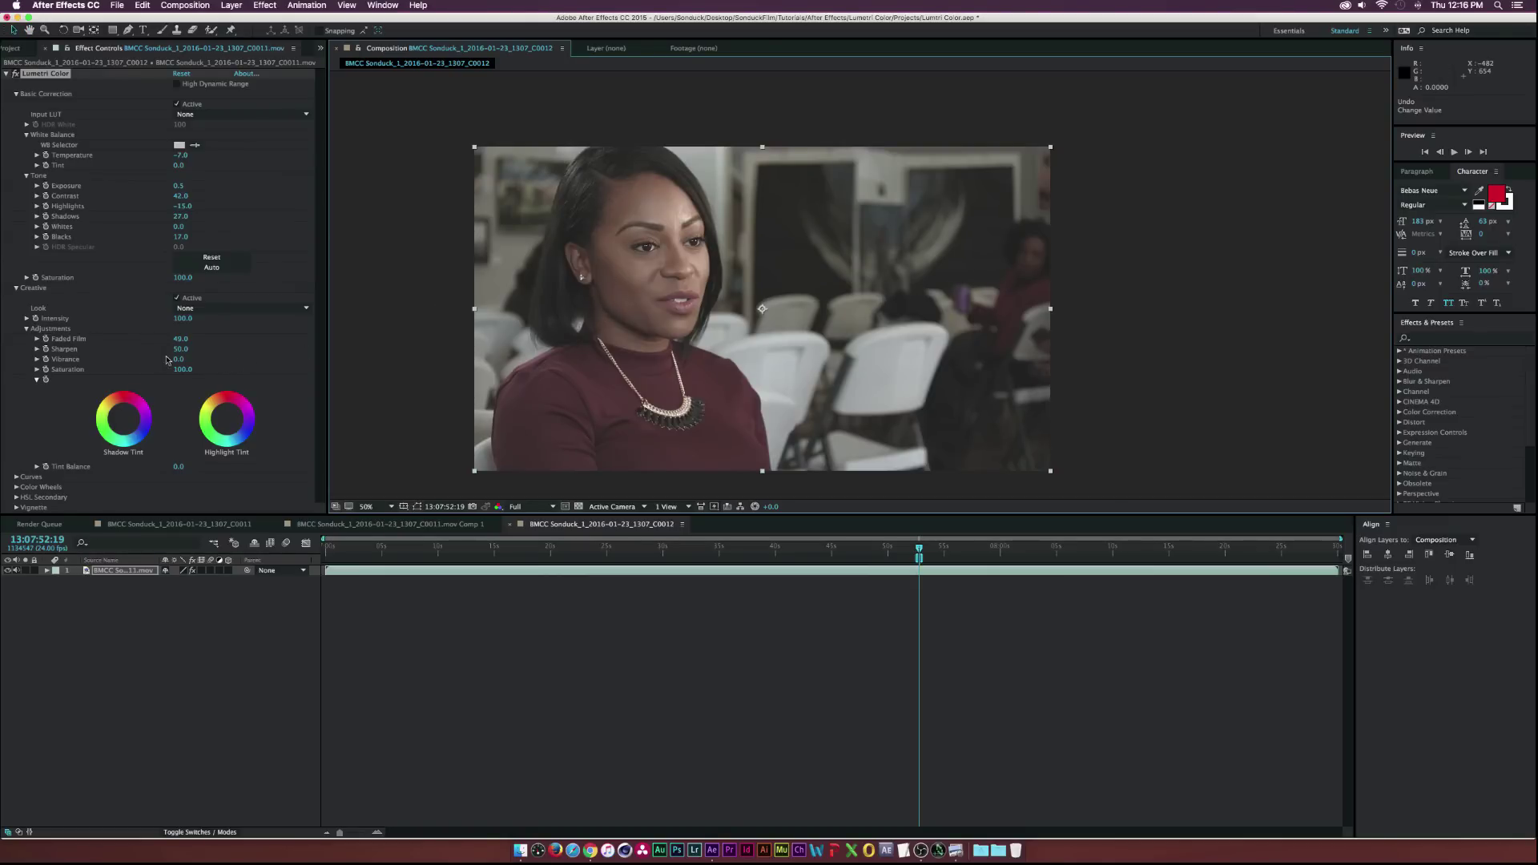
{"action": "left_click_drag", "start_coordinate": [170, 359], "coordinate": [206, 359]}
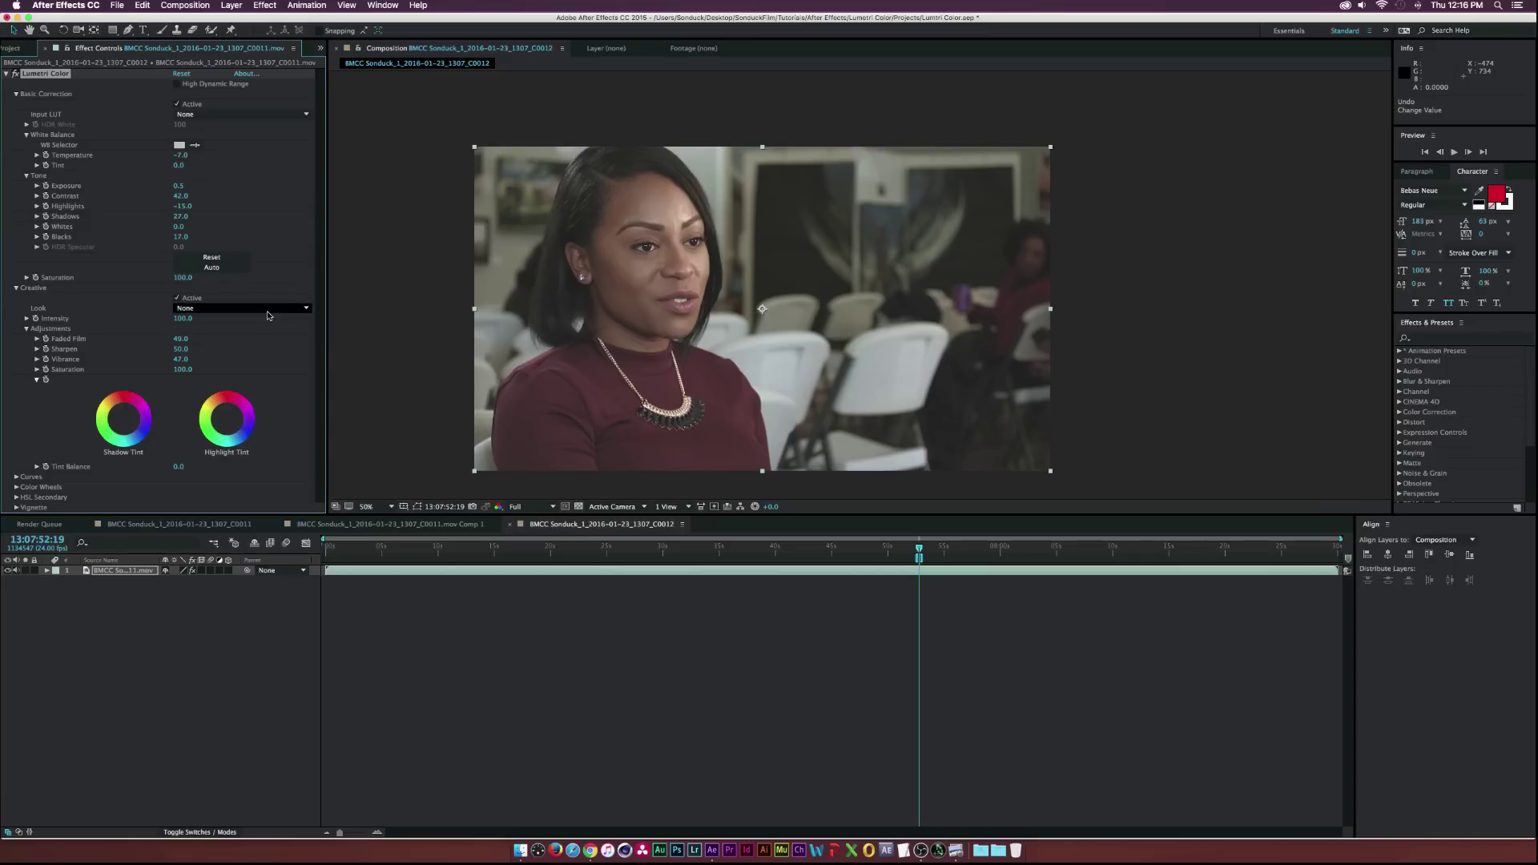
{"action": "key", "text": "F2"}
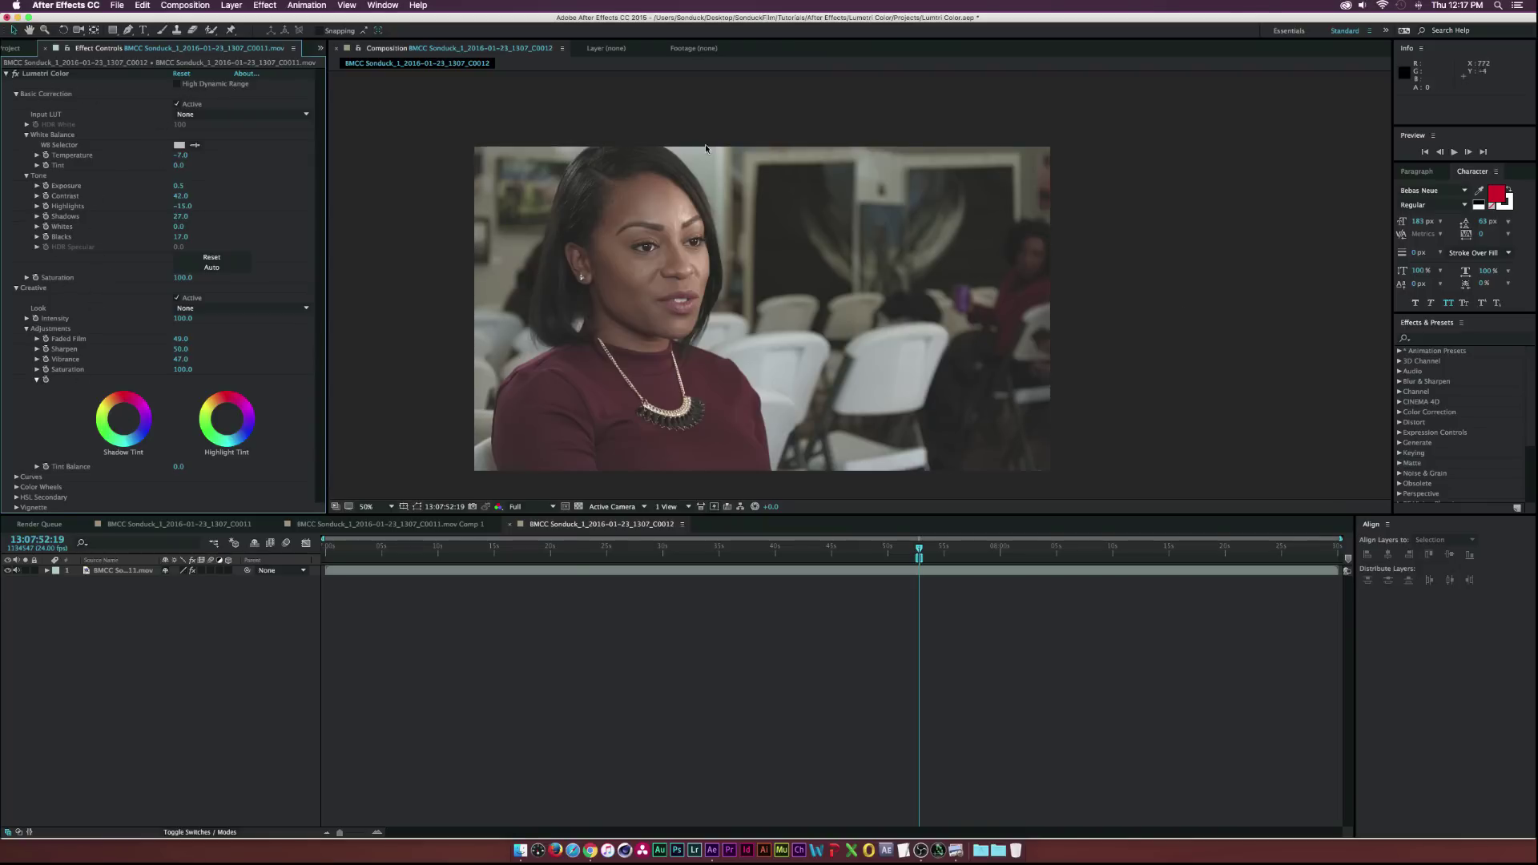
Collapse the clip's Lumetri Color properties and add a new adjustment layer to the comp
{"action": "left_click", "coordinate": [6, 74]}
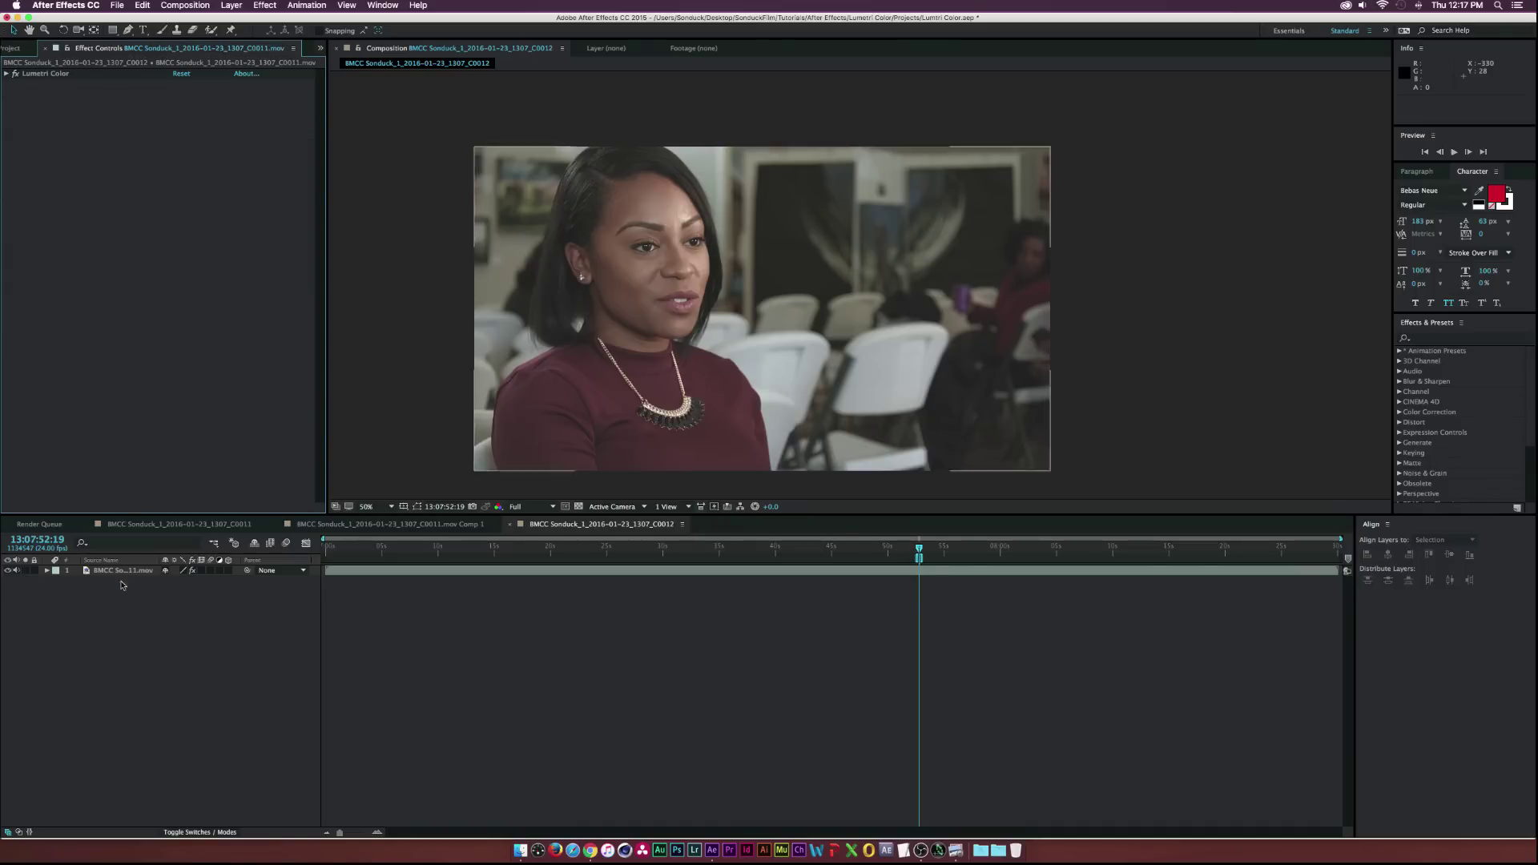
{"action": "left_click", "coordinate": [240, 5]}
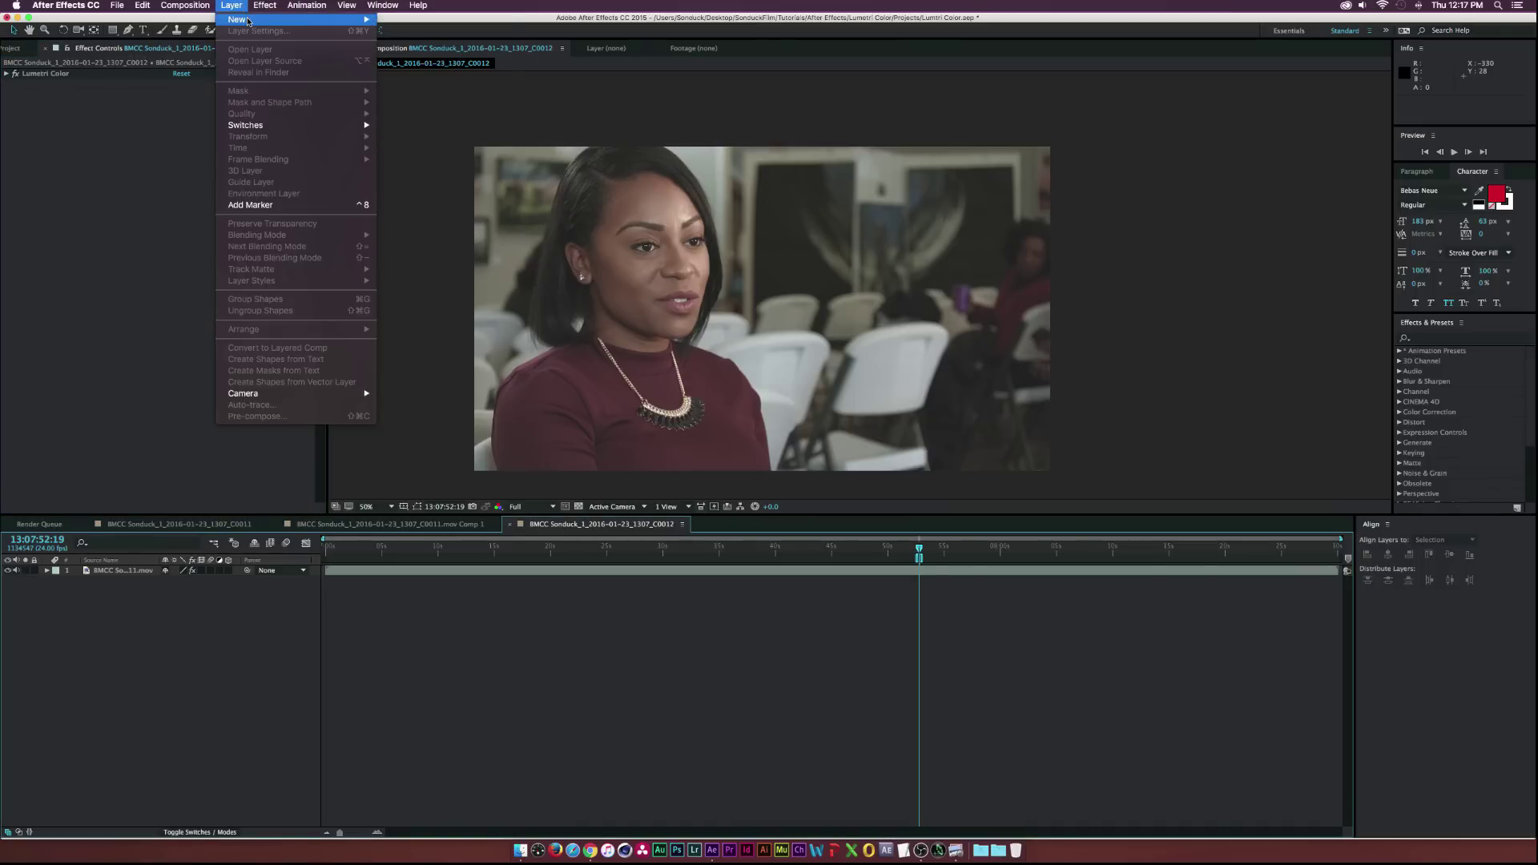
{"action": "mouse_move", "coordinate": [273, 10]}
{"action": "mouse_move", "coordinate": [321, 19]}
{"action": "left_click", "coordinate": [419, 89]}
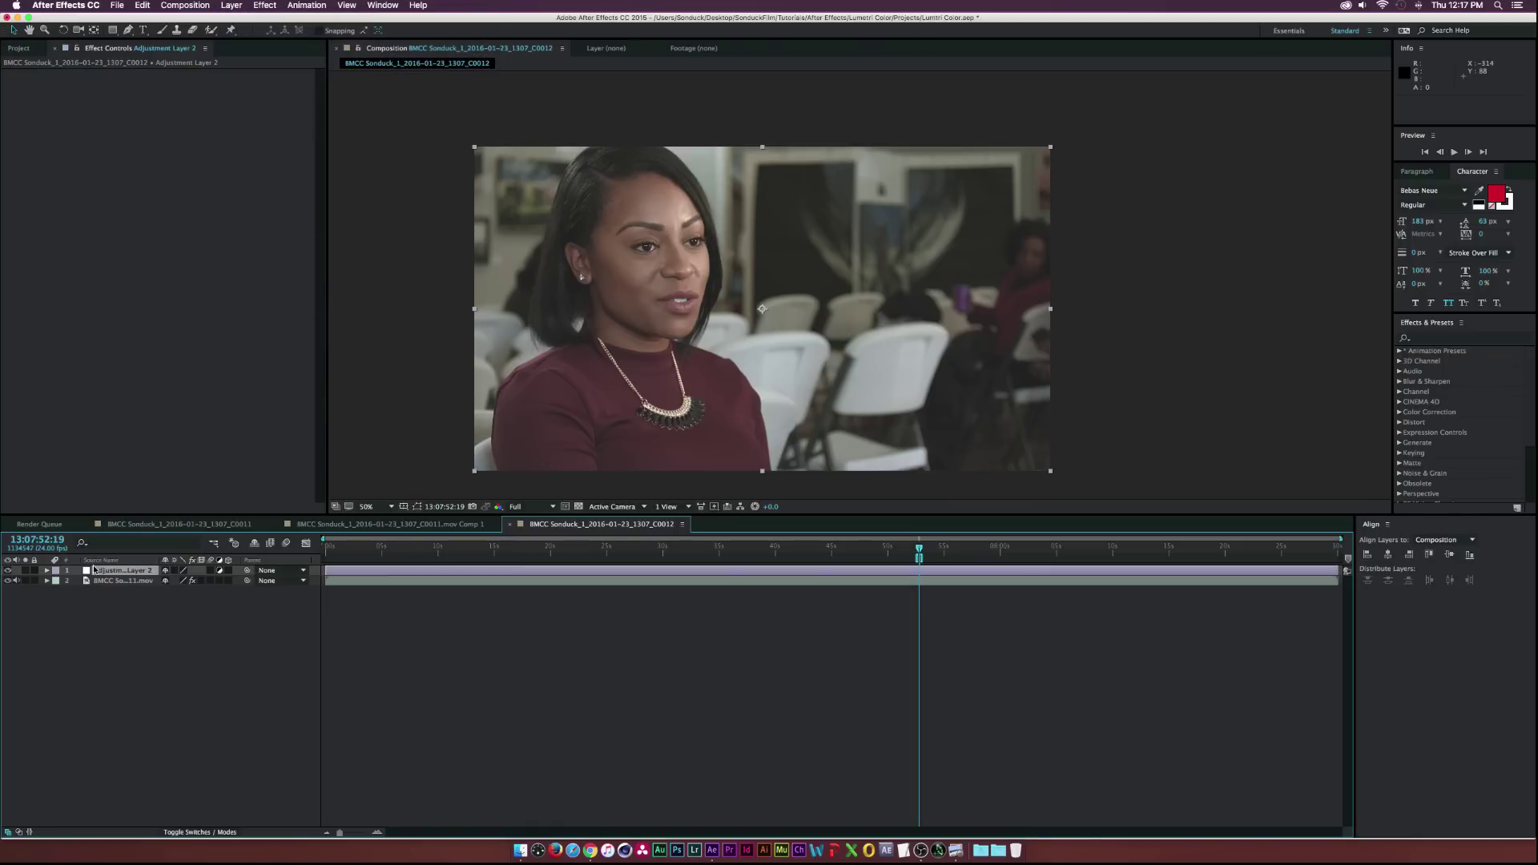
Select the adjustment layer and apply Lumetri Color to it
{"action": "left_click", "coordinate": [20, 53]}
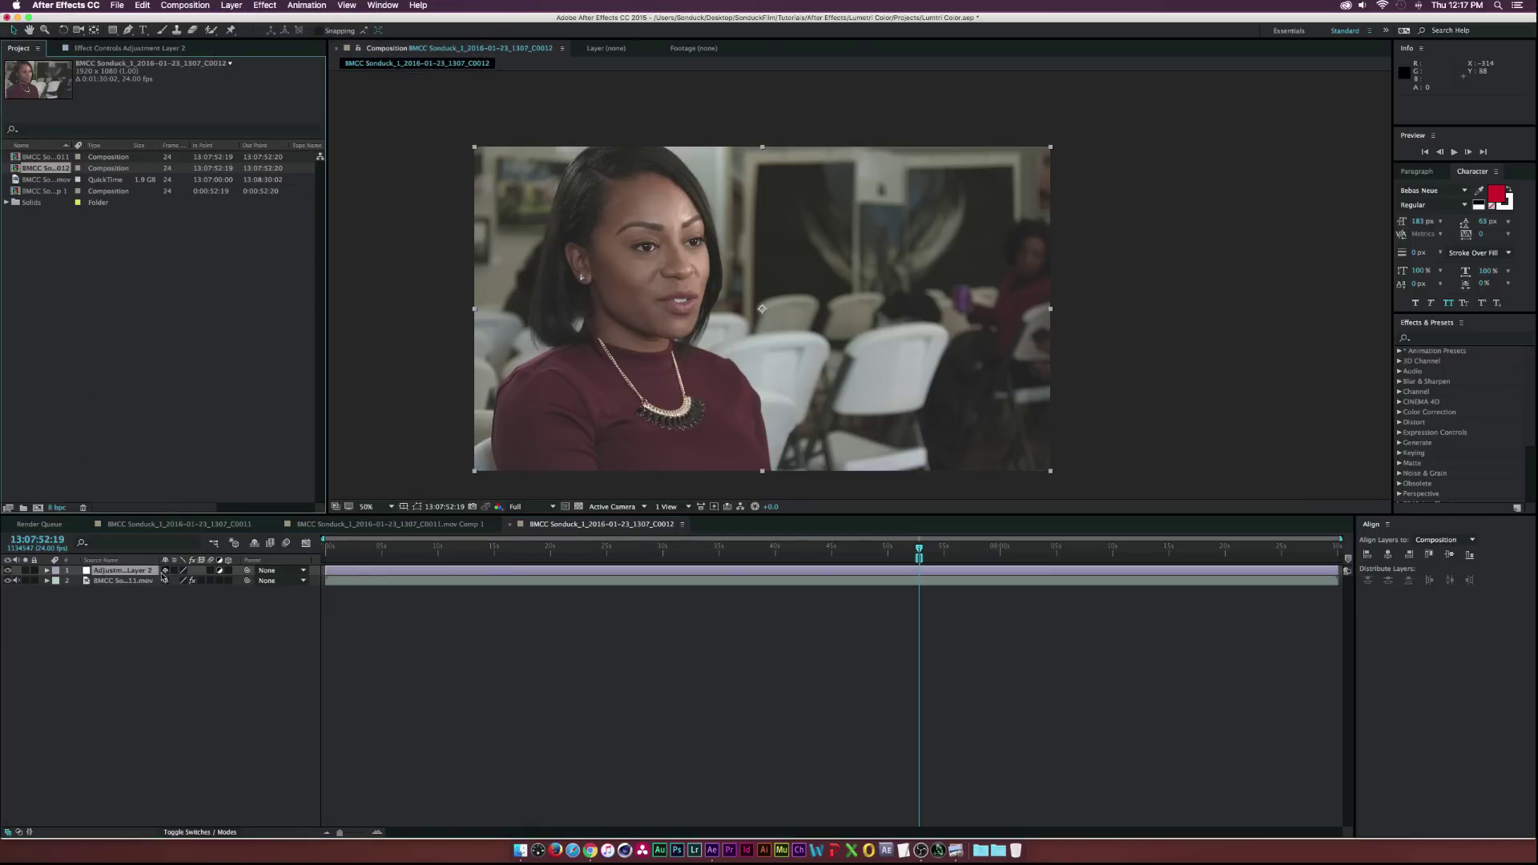
{"action": "left_click", "coordinate": [117, 571]}
{"action": "left_click", "coordinate": [264, 5]}
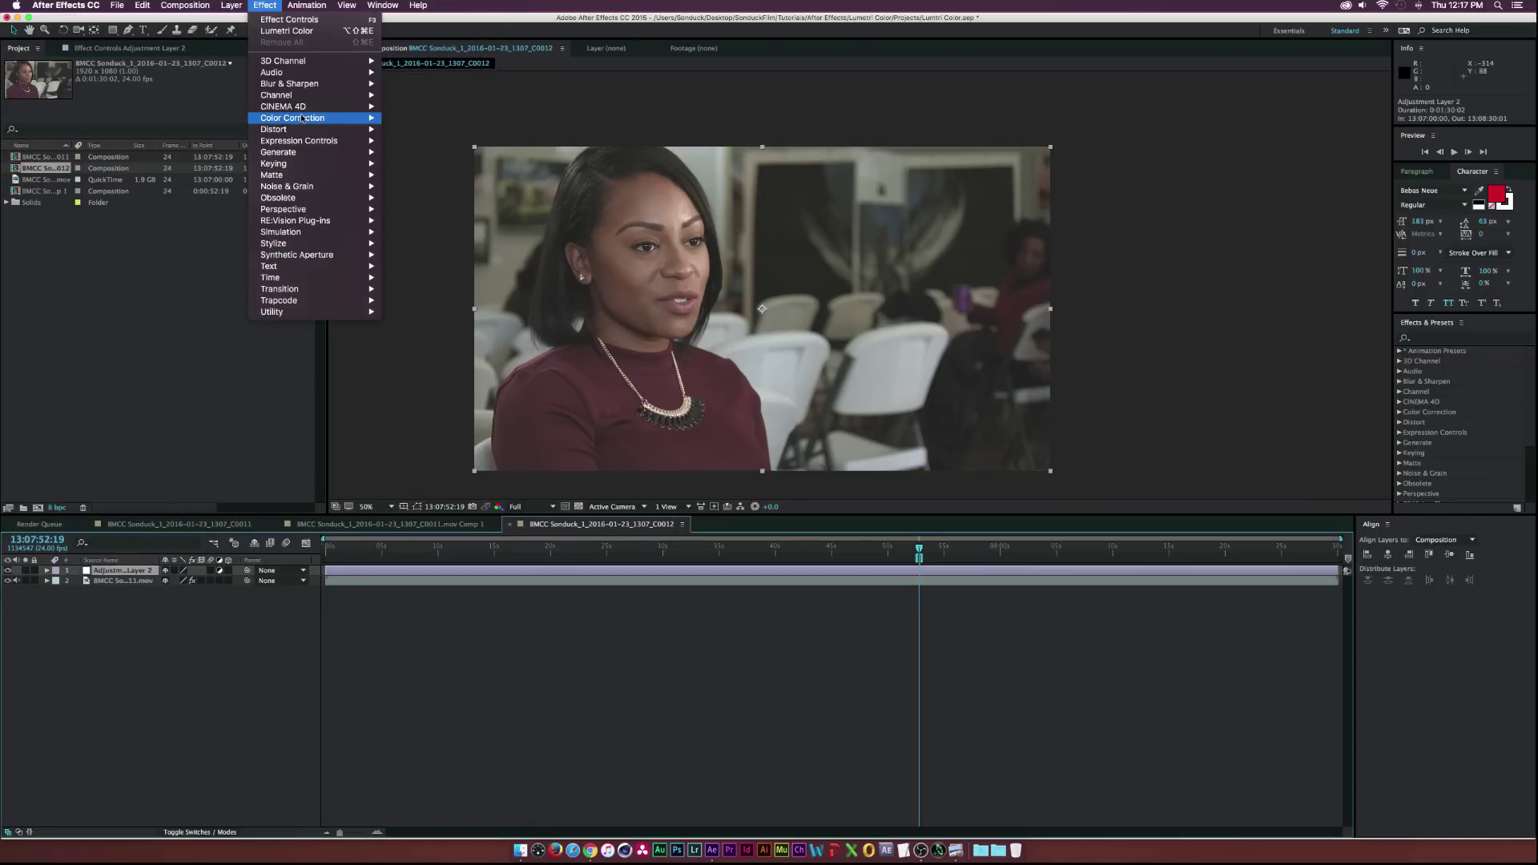
{"action": "mouse_move", "coordinate": [303, 119]}
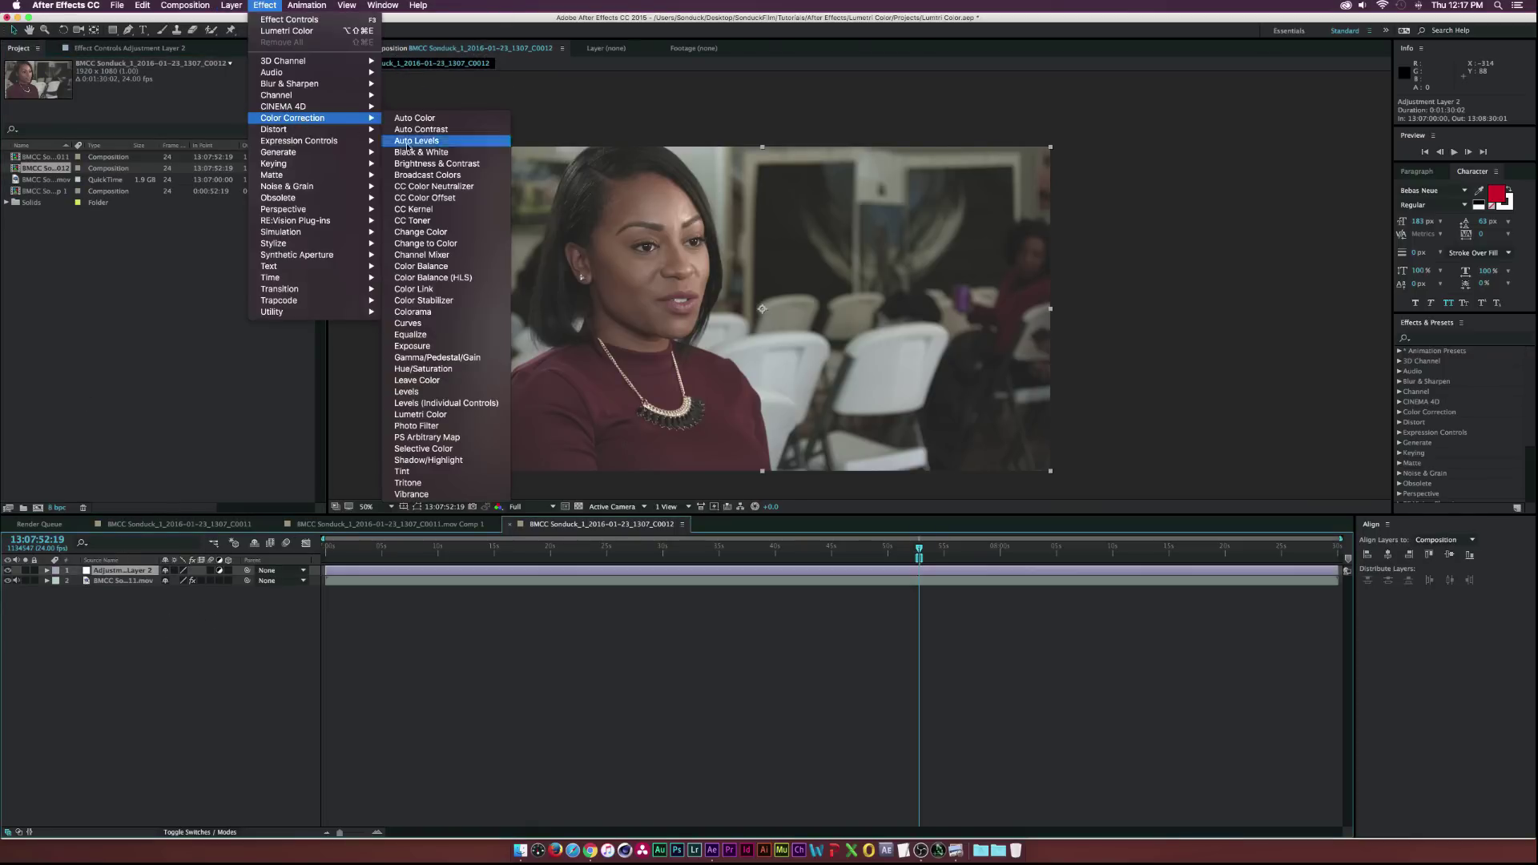
{"action": "left_click", "coordinate": [420, 414]}
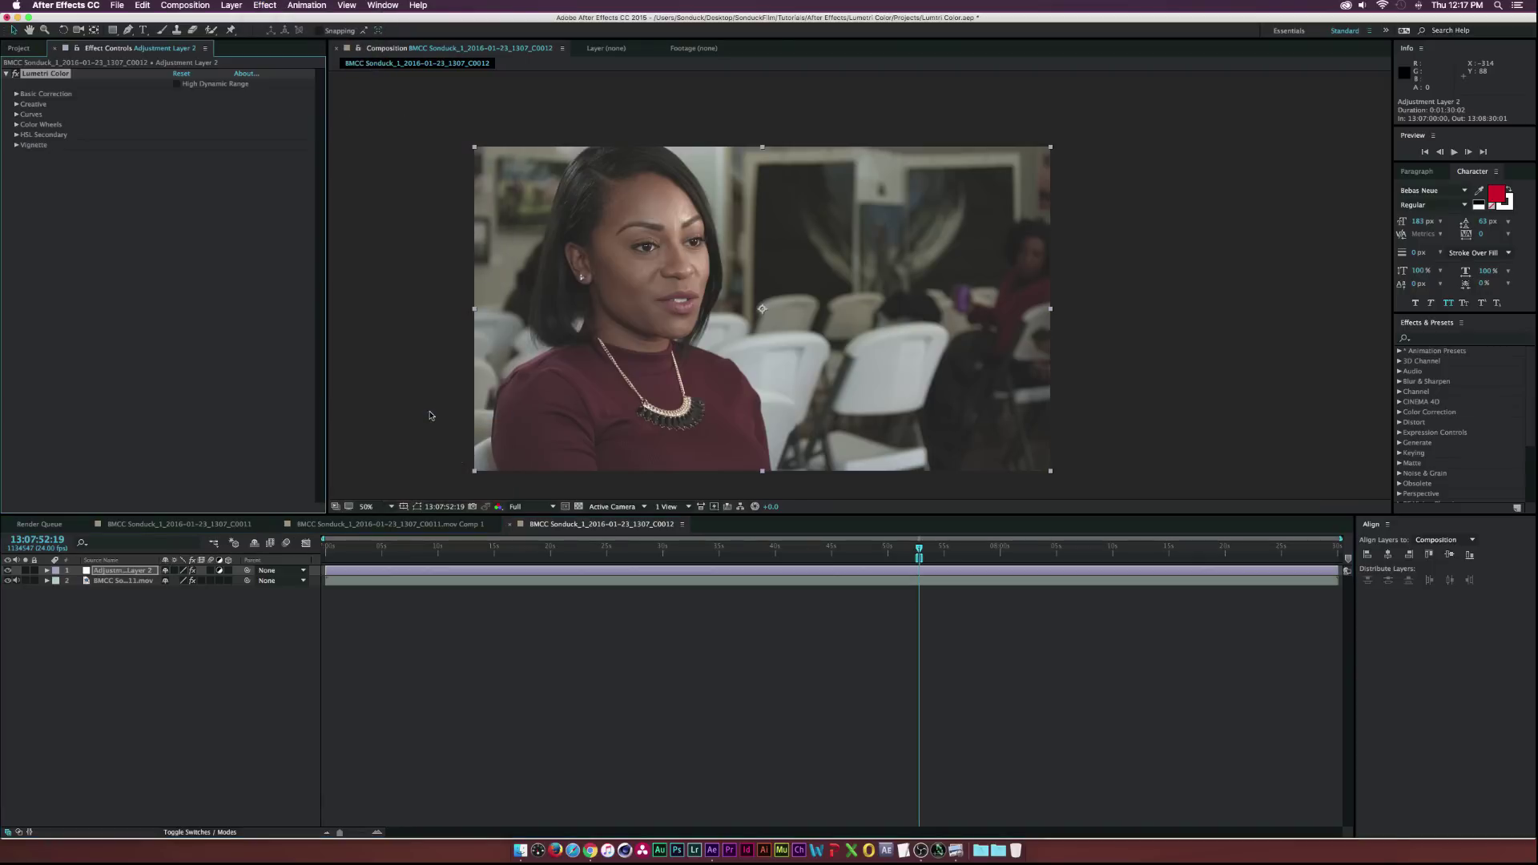
Enable High Dynamic Range in Lumetri Color and dismiss the bit-depth warning
{"action": "left_click", "coordinate": [177, 84]}
{"action": "left_click_drag", "start_coordinate": [806, 422], "coordinate": [397, 277]}
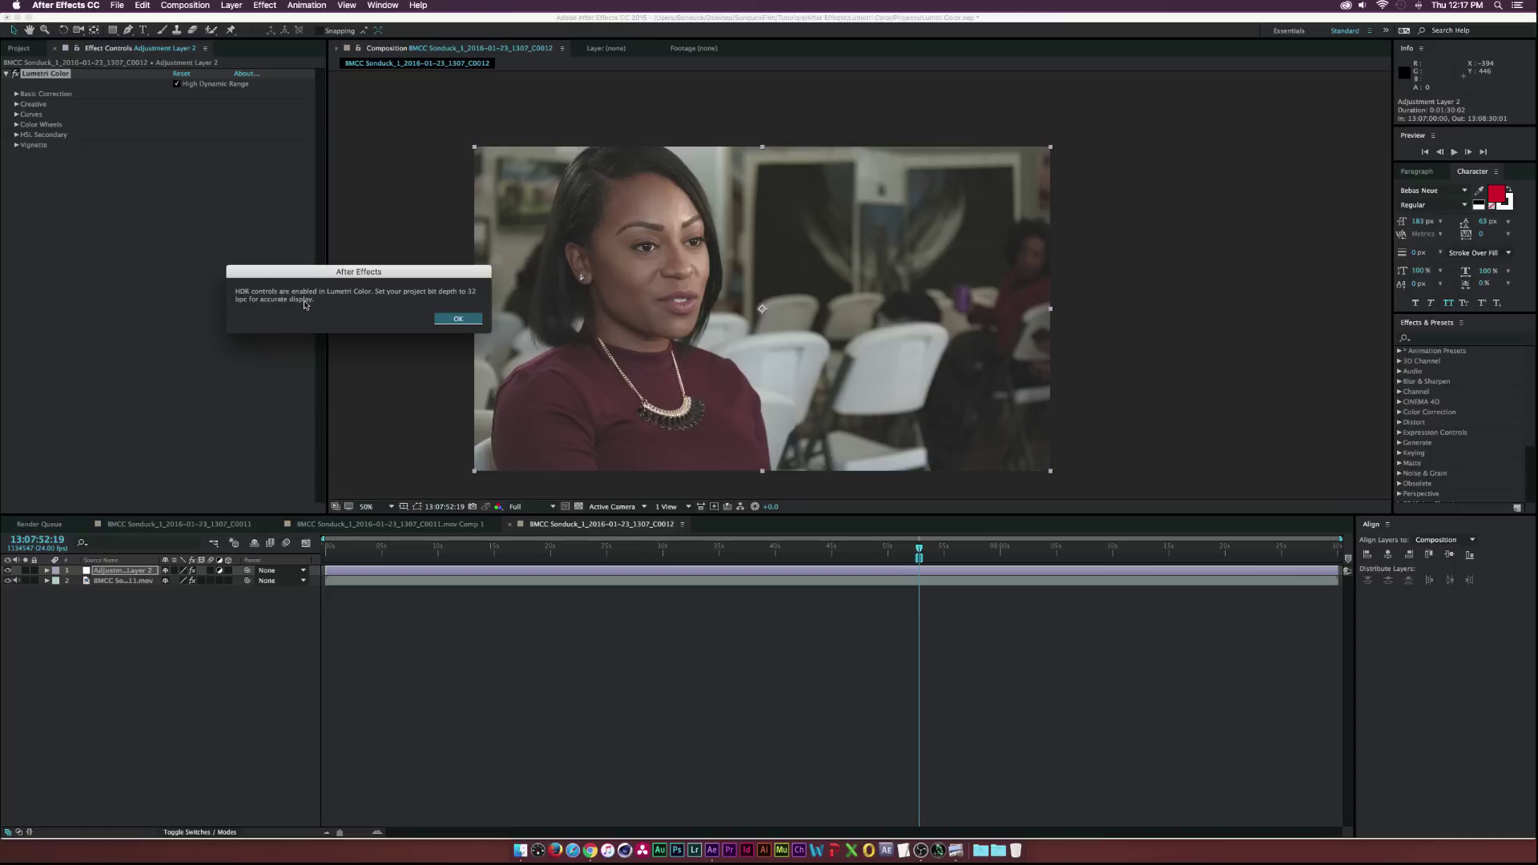
{"action": "left_click", "coordinate": [464, 317]}
Change the project colour depth to 32 bits per channel (float)
{"action": "left_click", "coordinate": [19, 48]}
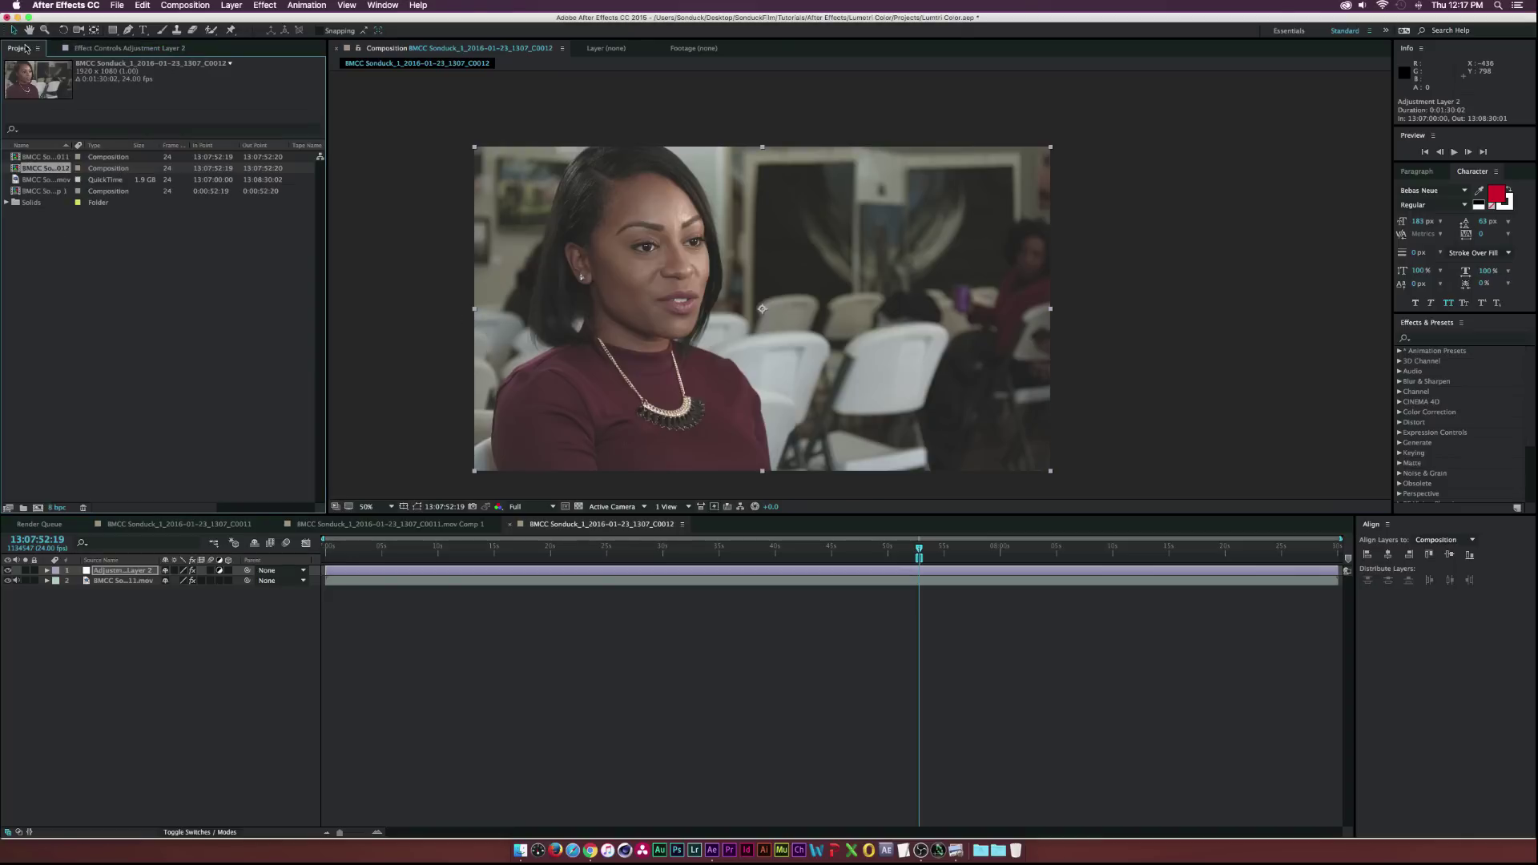
{"action": "left_click", "coordinate": [57, 508]}
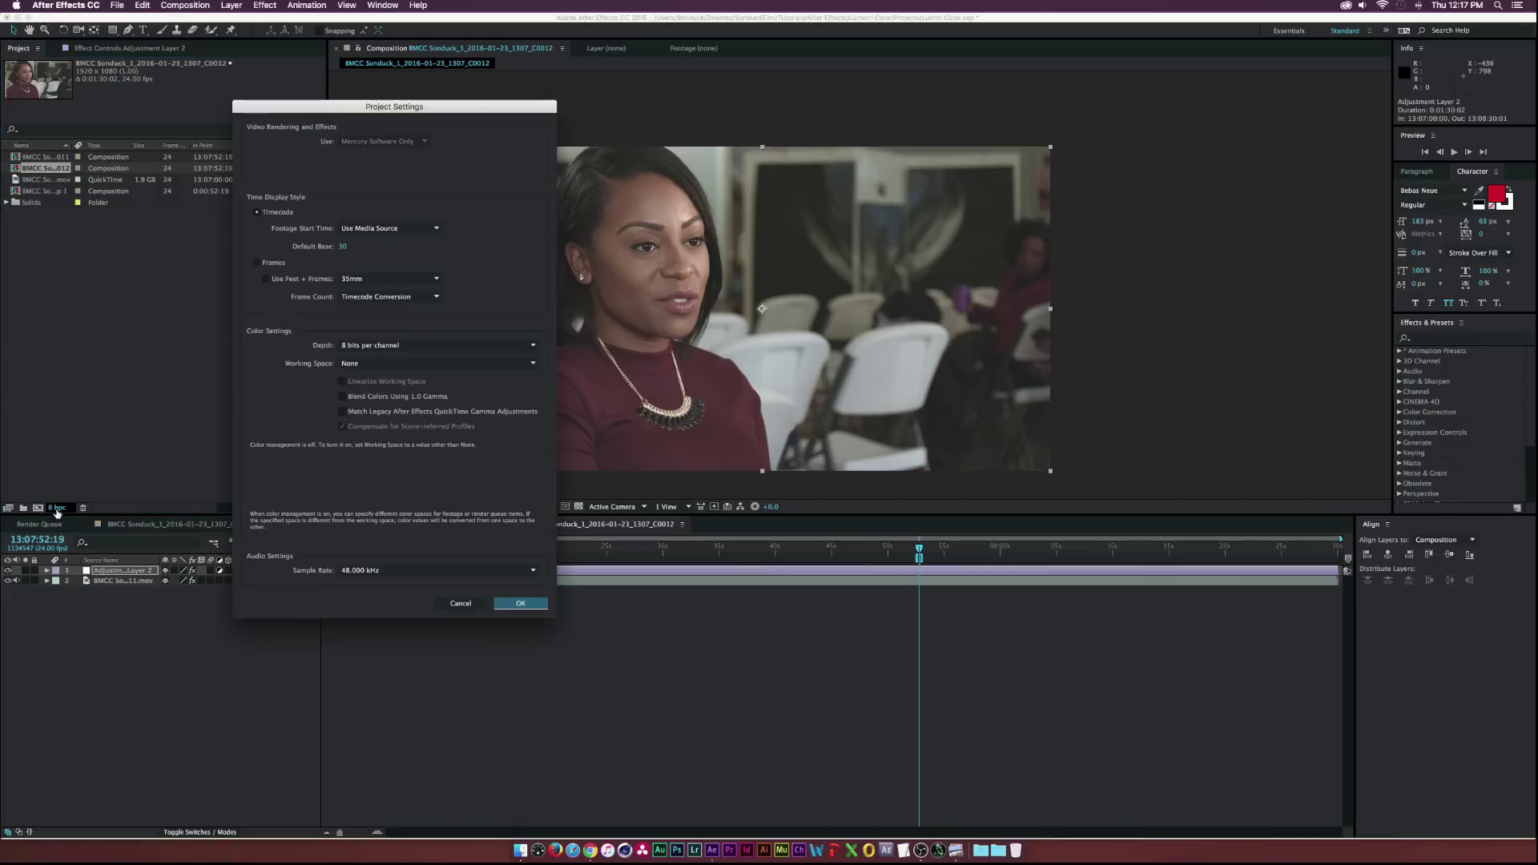
{"action": "left_click", "coordinate": [353, 346]}
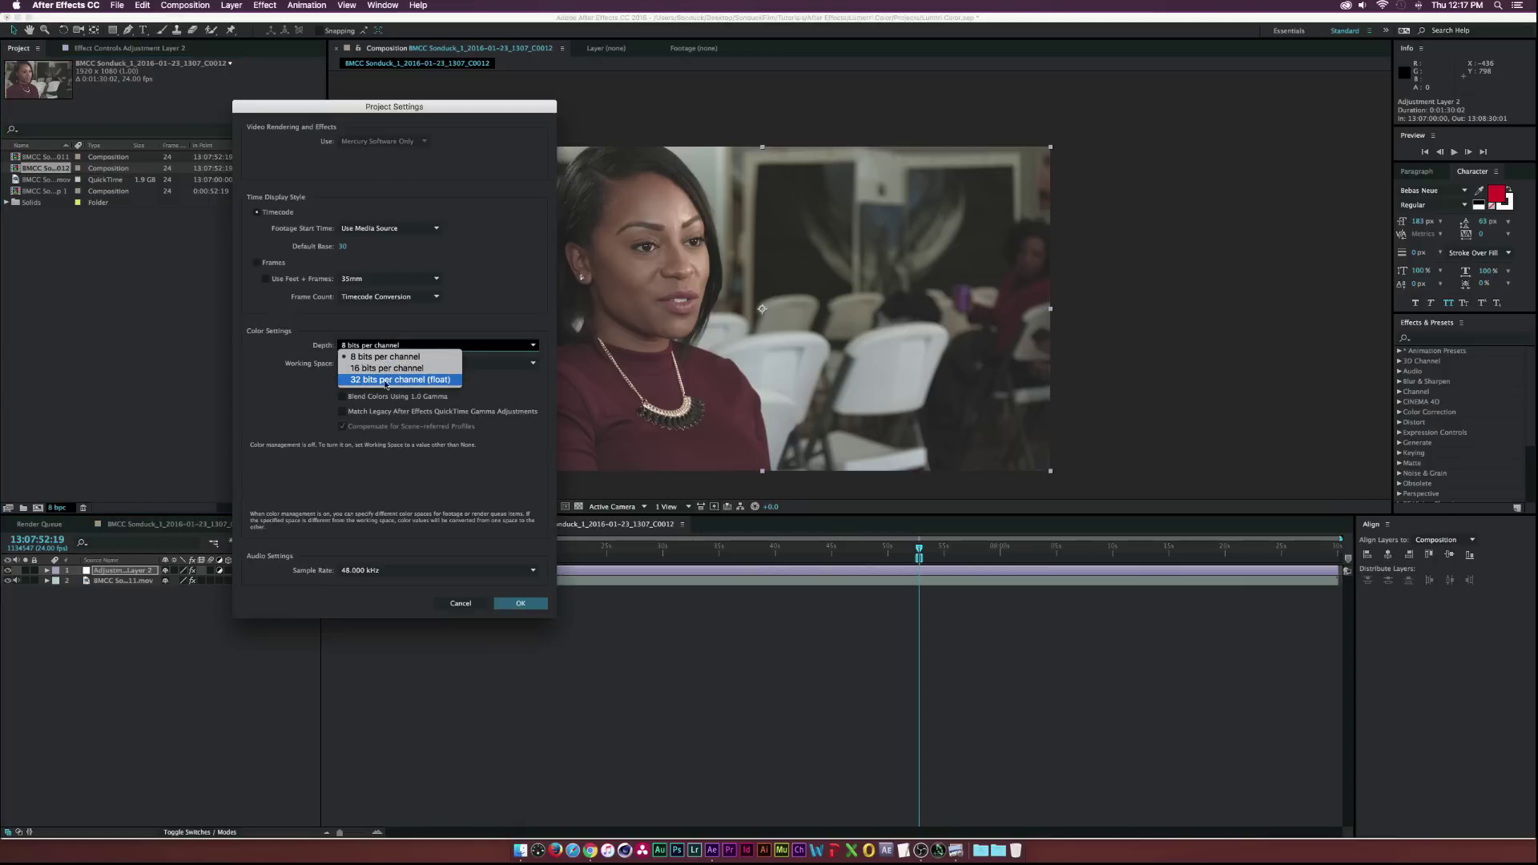
{"action": "left_click", "coordinate": [403, 380]}
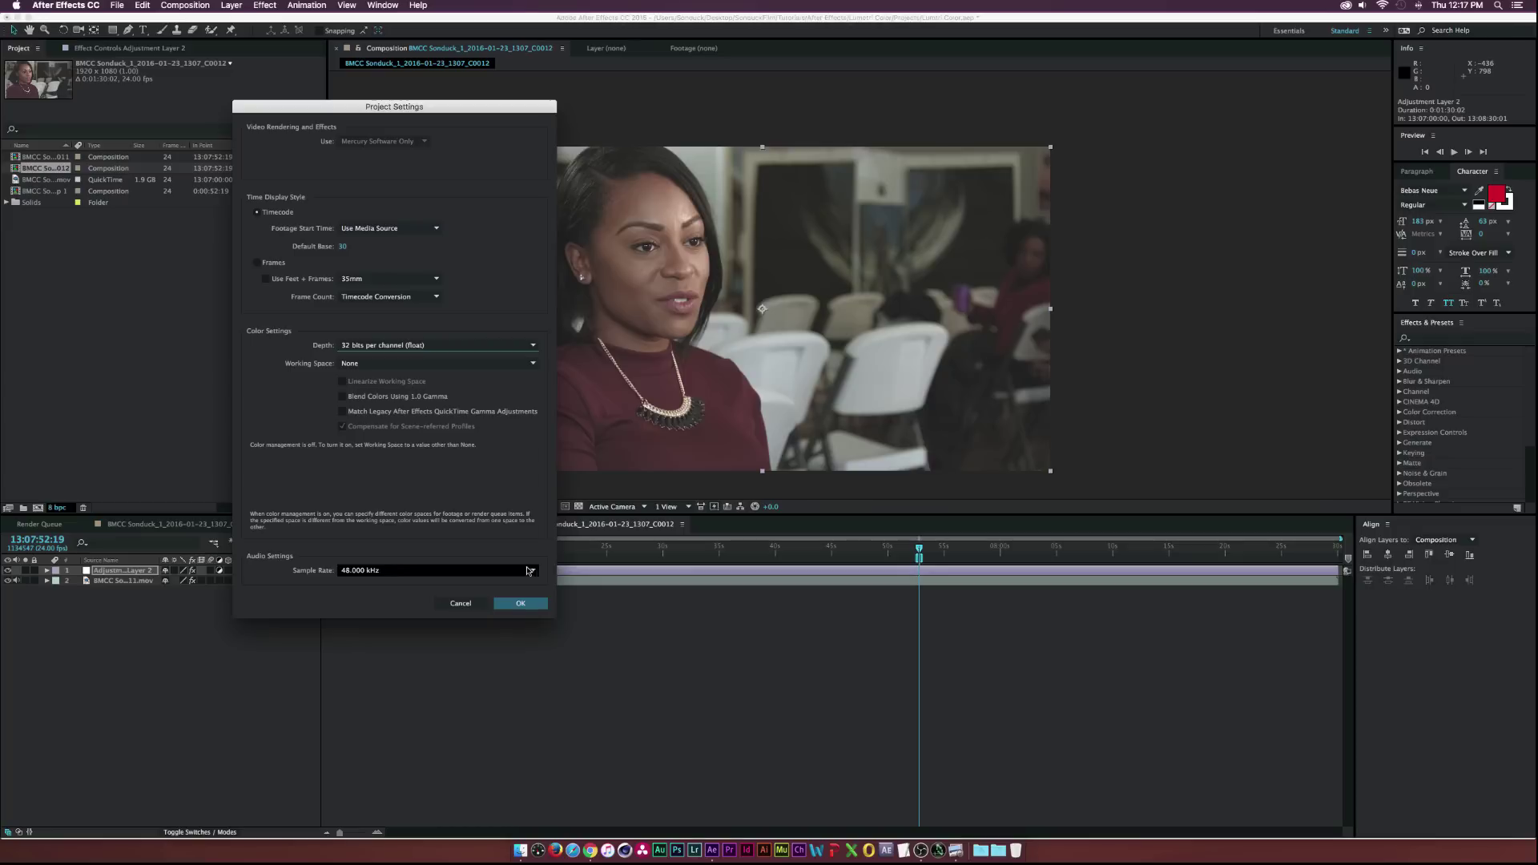
{"action": "left_click", "coordinate": [519, 606]}
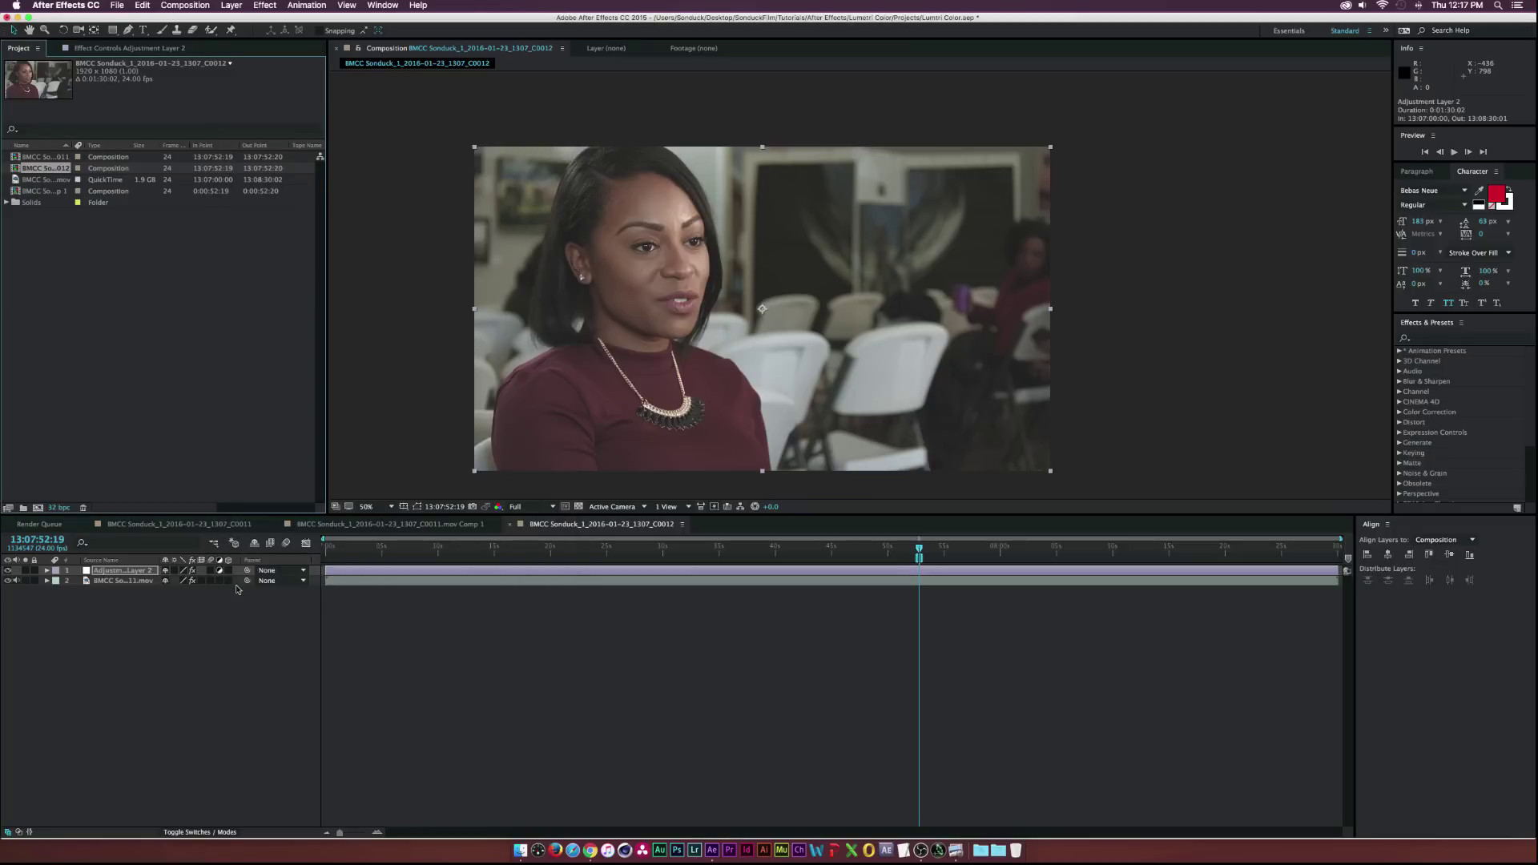
{"action": "left_click", "coordinate": [97, 49]}
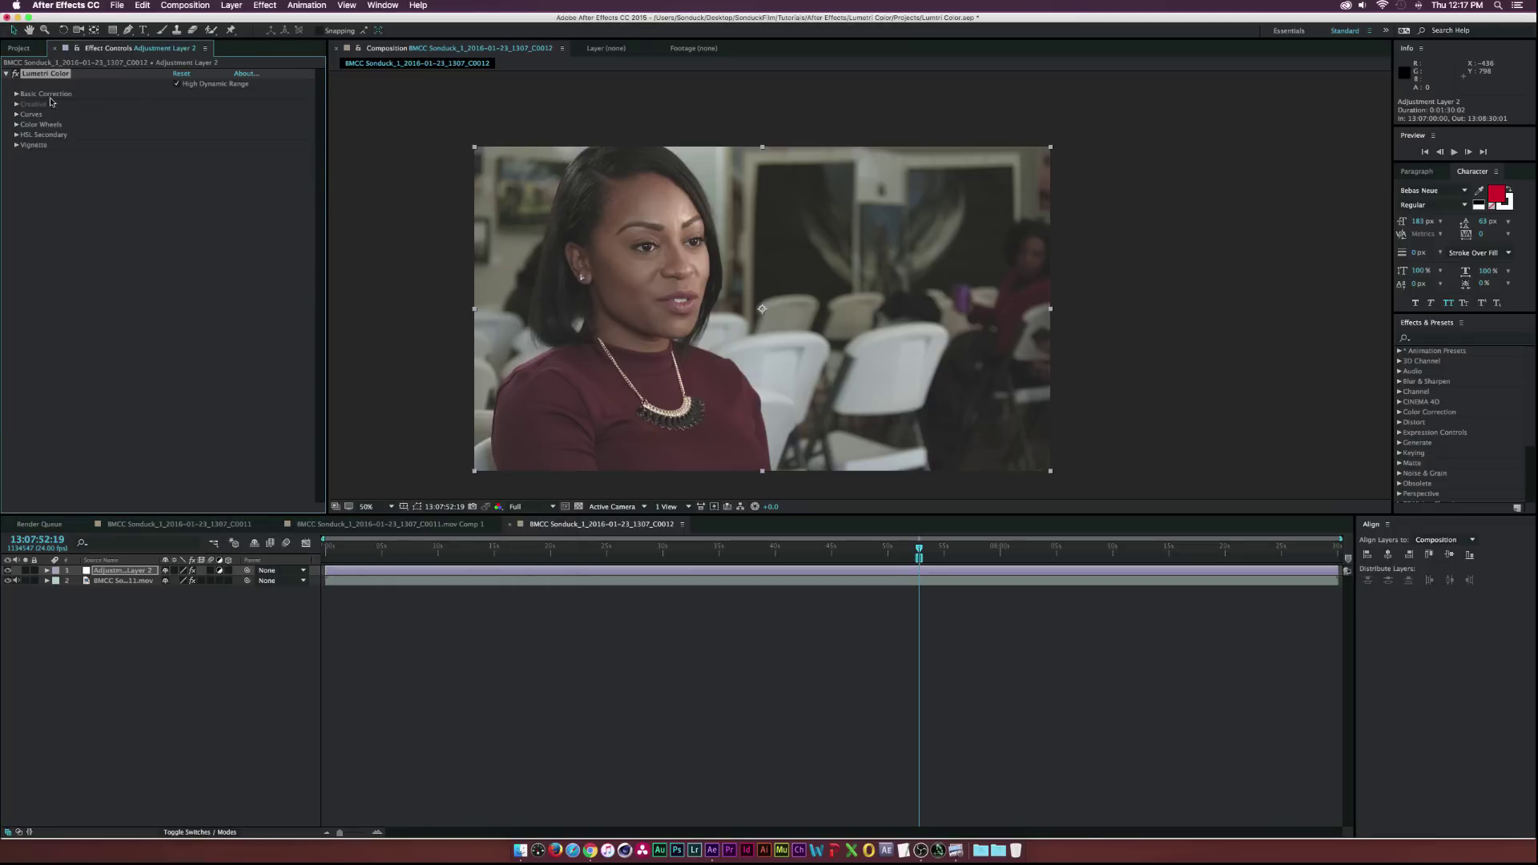
In Basic Correction, raise Contrast to 81 and lower Highlights to -36 and Whites to -11
{"action": "left_click", "coordinate": [16, 104]}
{"action": "left_click", "coordinate": [16, 104]}
{"action": "left_click", "coordinate": [16, 94]}
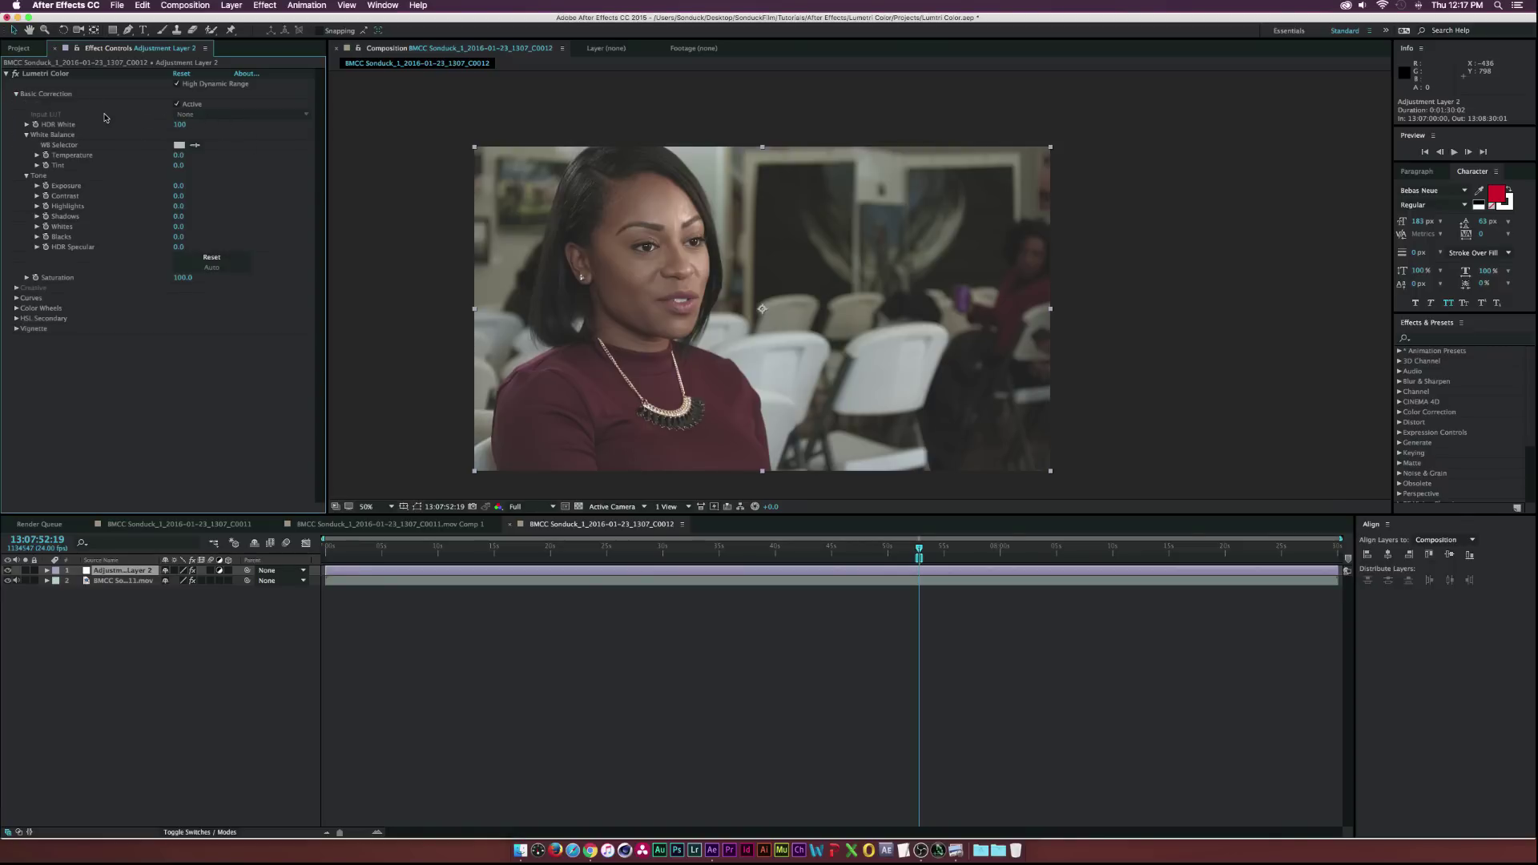
{"action": "left_click", "coordinate": [16, 93]}
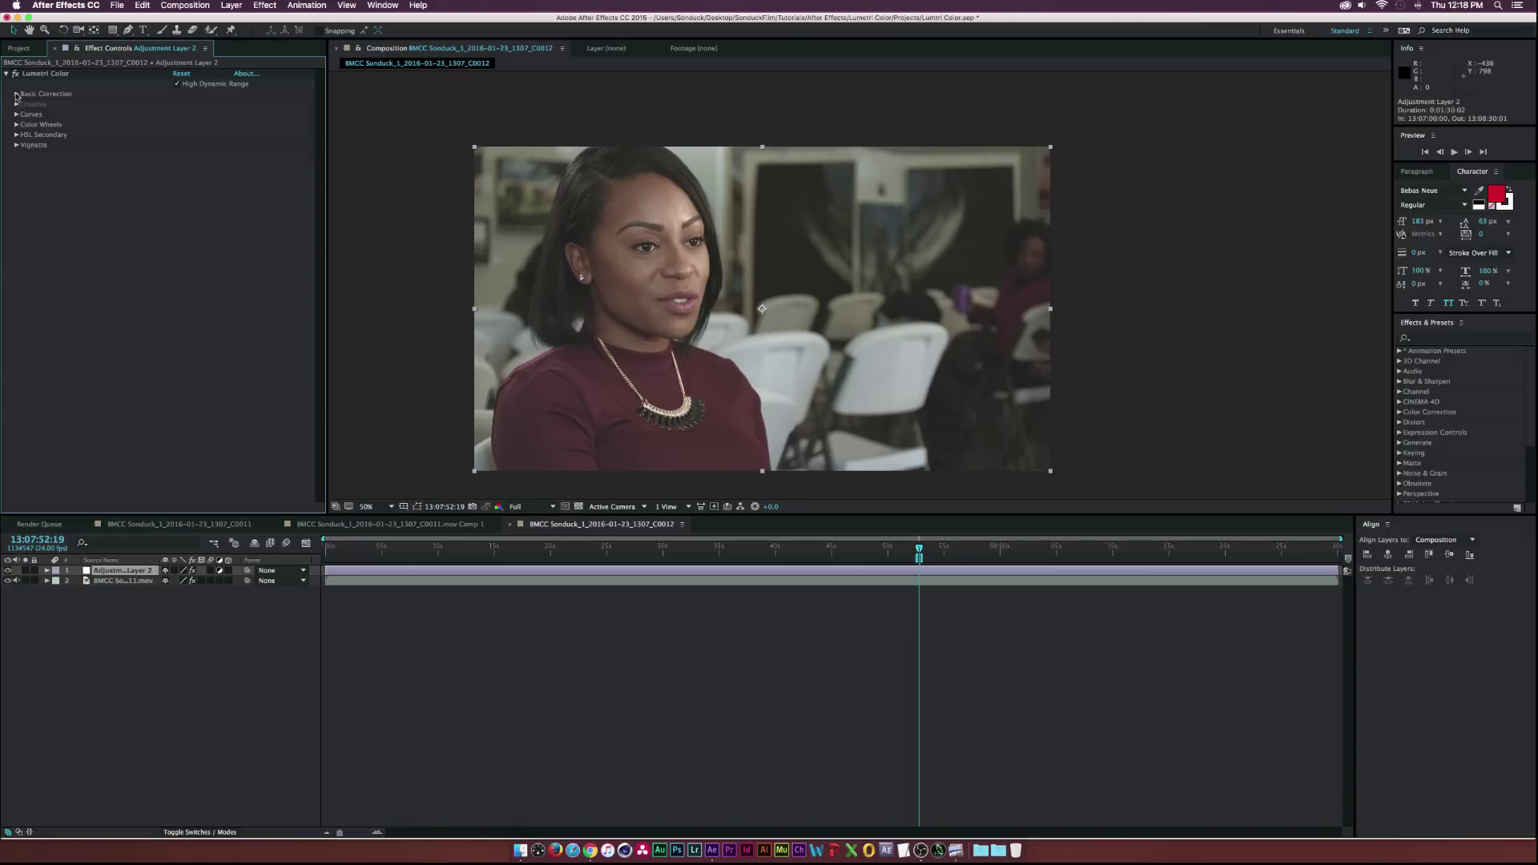
{"action": "left_click", "coordinate": [16, 94]}
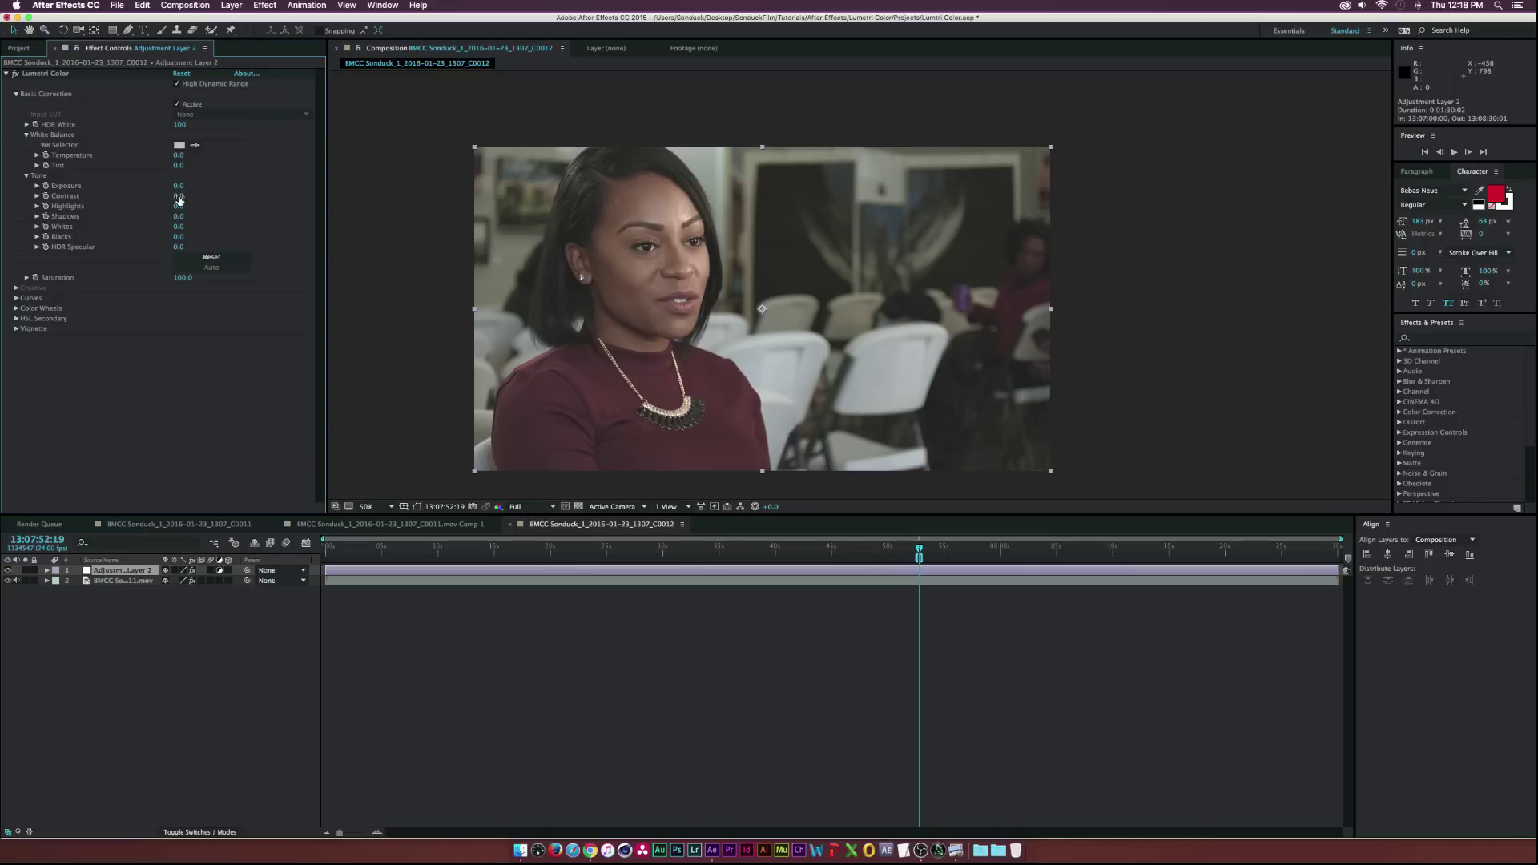
{"action": "left_click_drag", "start_coordinate": [178, 196], "coordinate": [235, 197]}
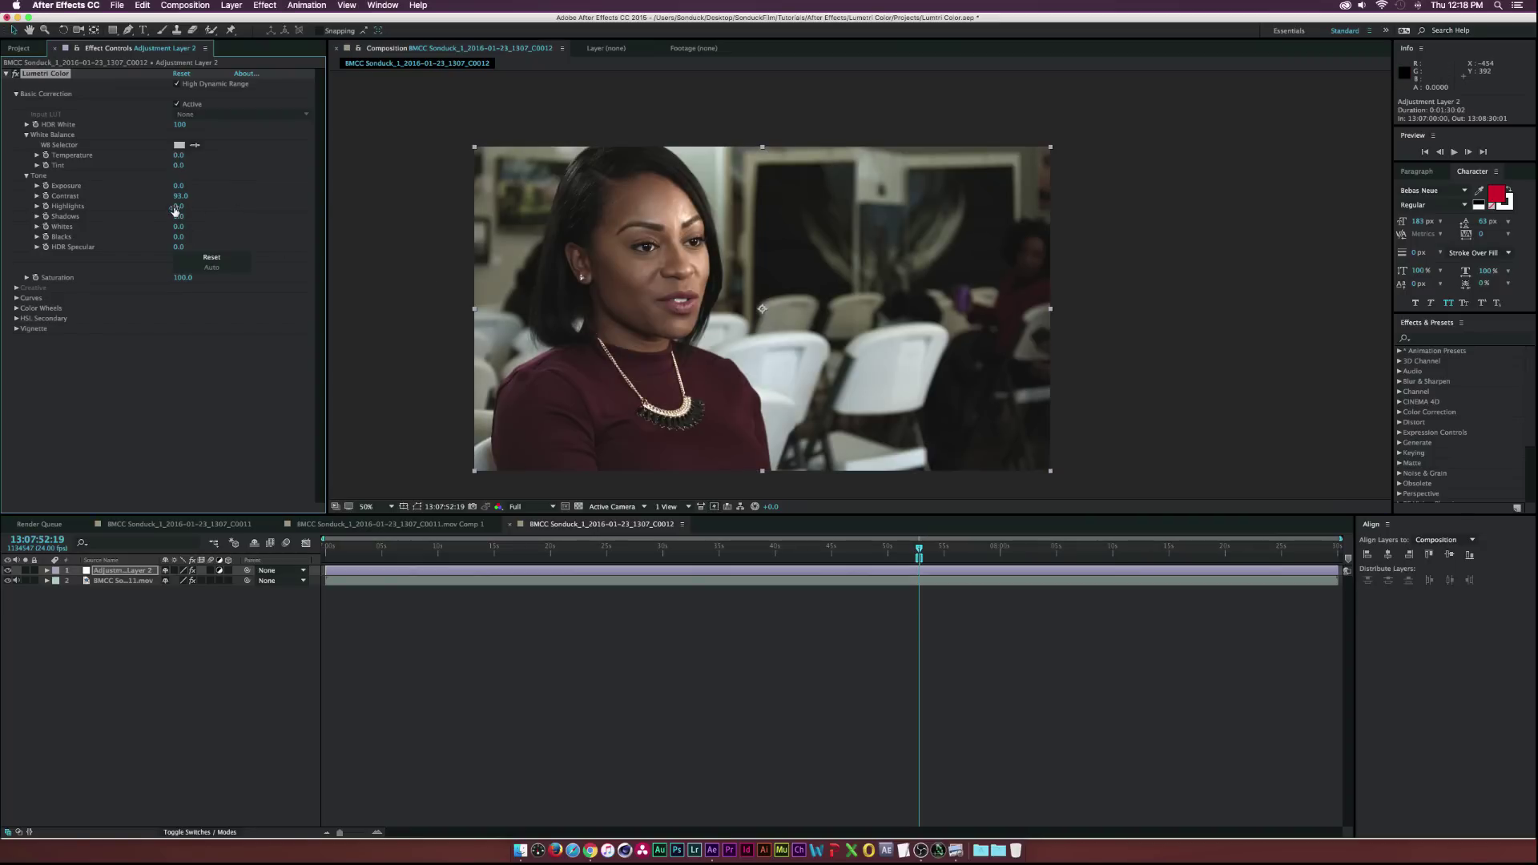
{"action": "left_click_drag", "start_coordinate": [178, 206], "coordinate": [154, 206]}
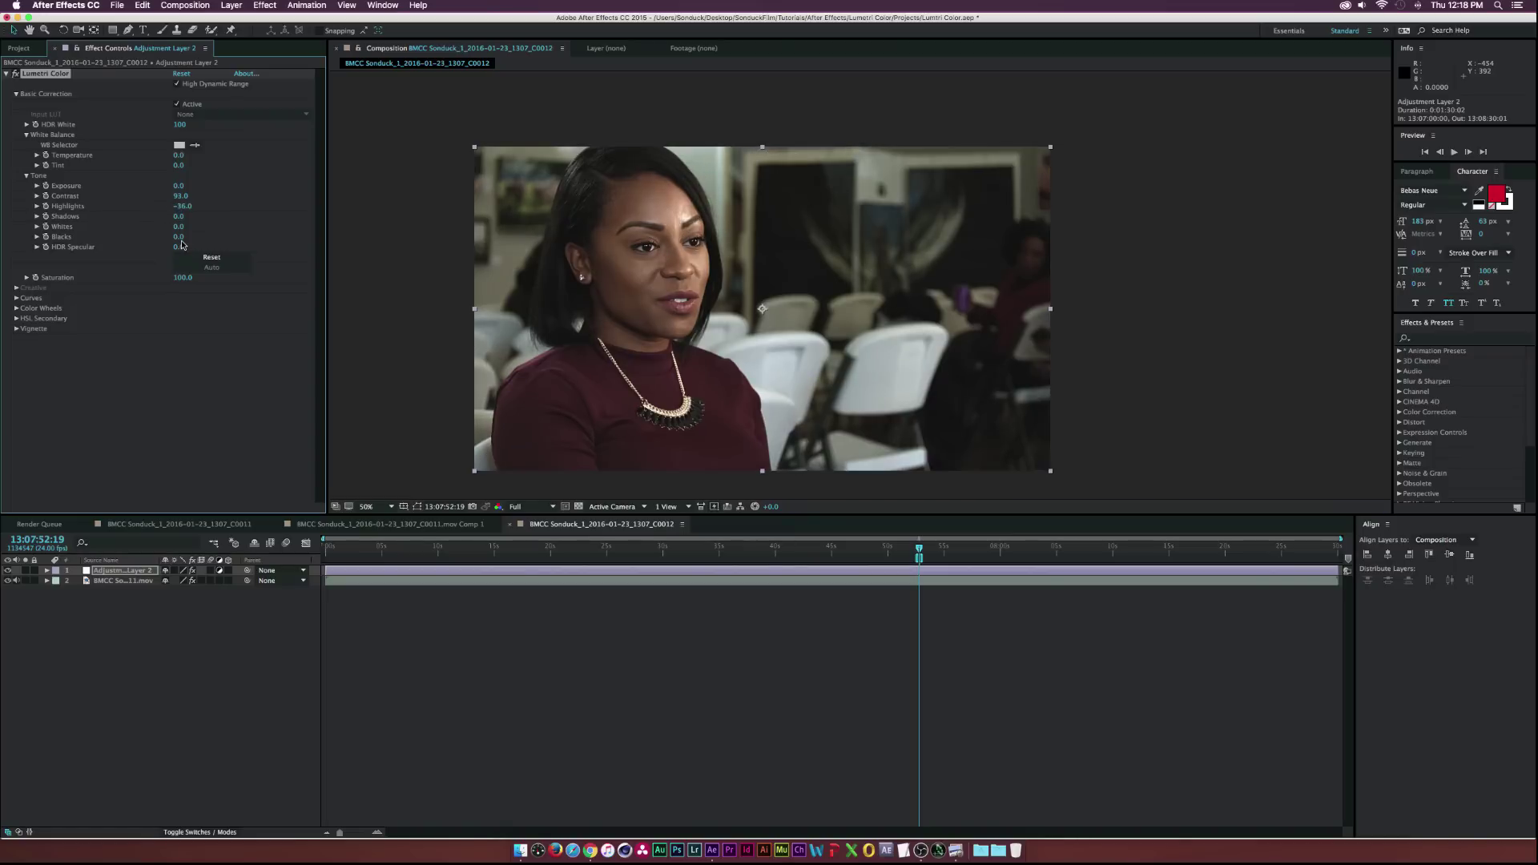
{"action": "left_click_drag", "start_coordinate": [178, 237], "coordinate": [146, 229]}
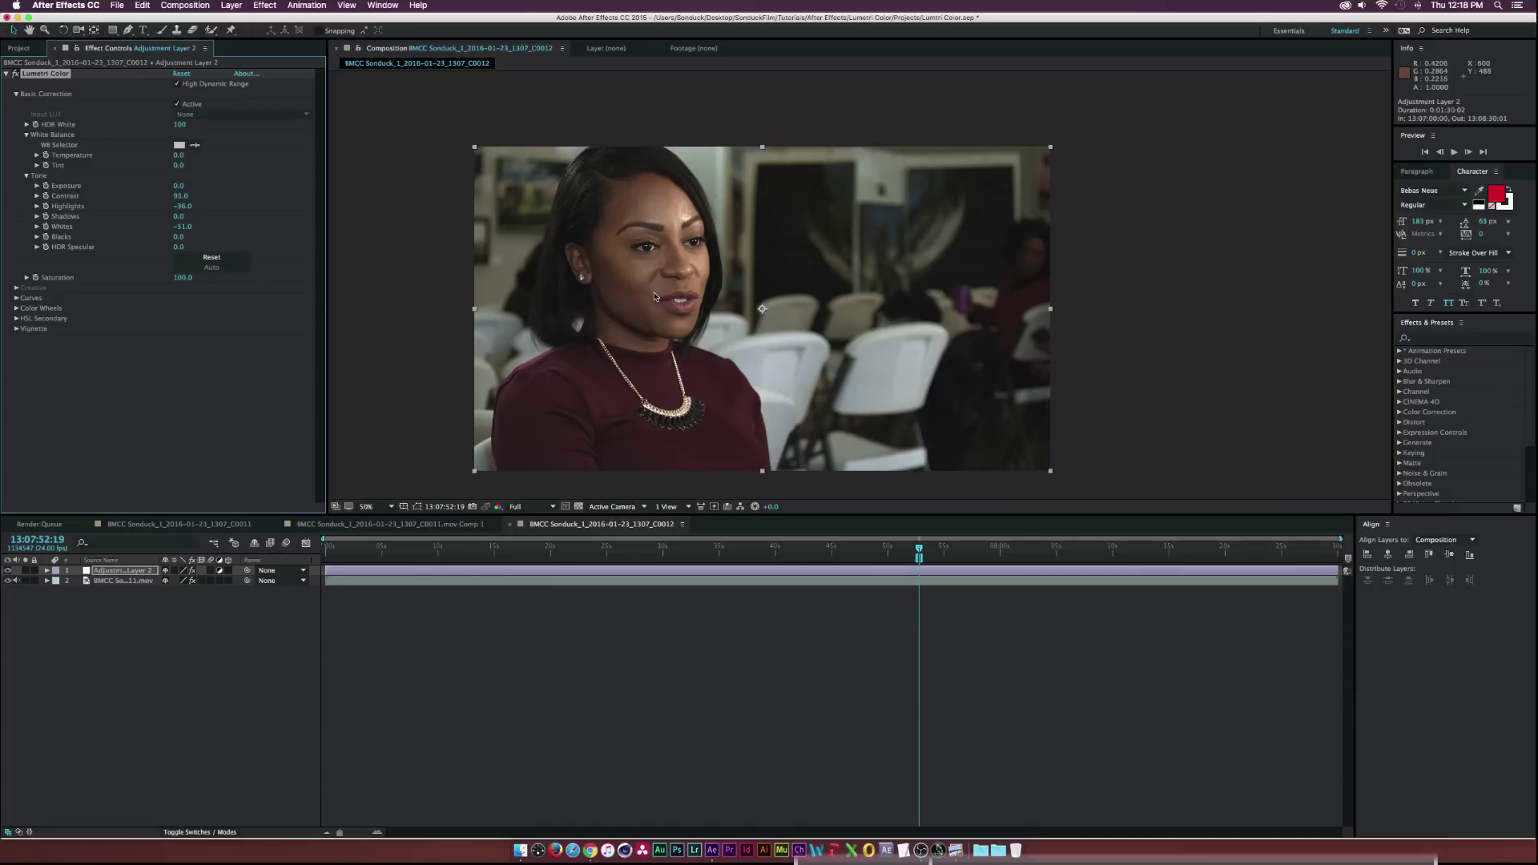
Try Saturation at 115, set it back to 100, and briefly inspect the Curves section
{"action": "left_click", "coordinate": [182, 277]}
{"action": "type", "text": "115"}
{"action": "left_click", "coordinate": [182, 369]}
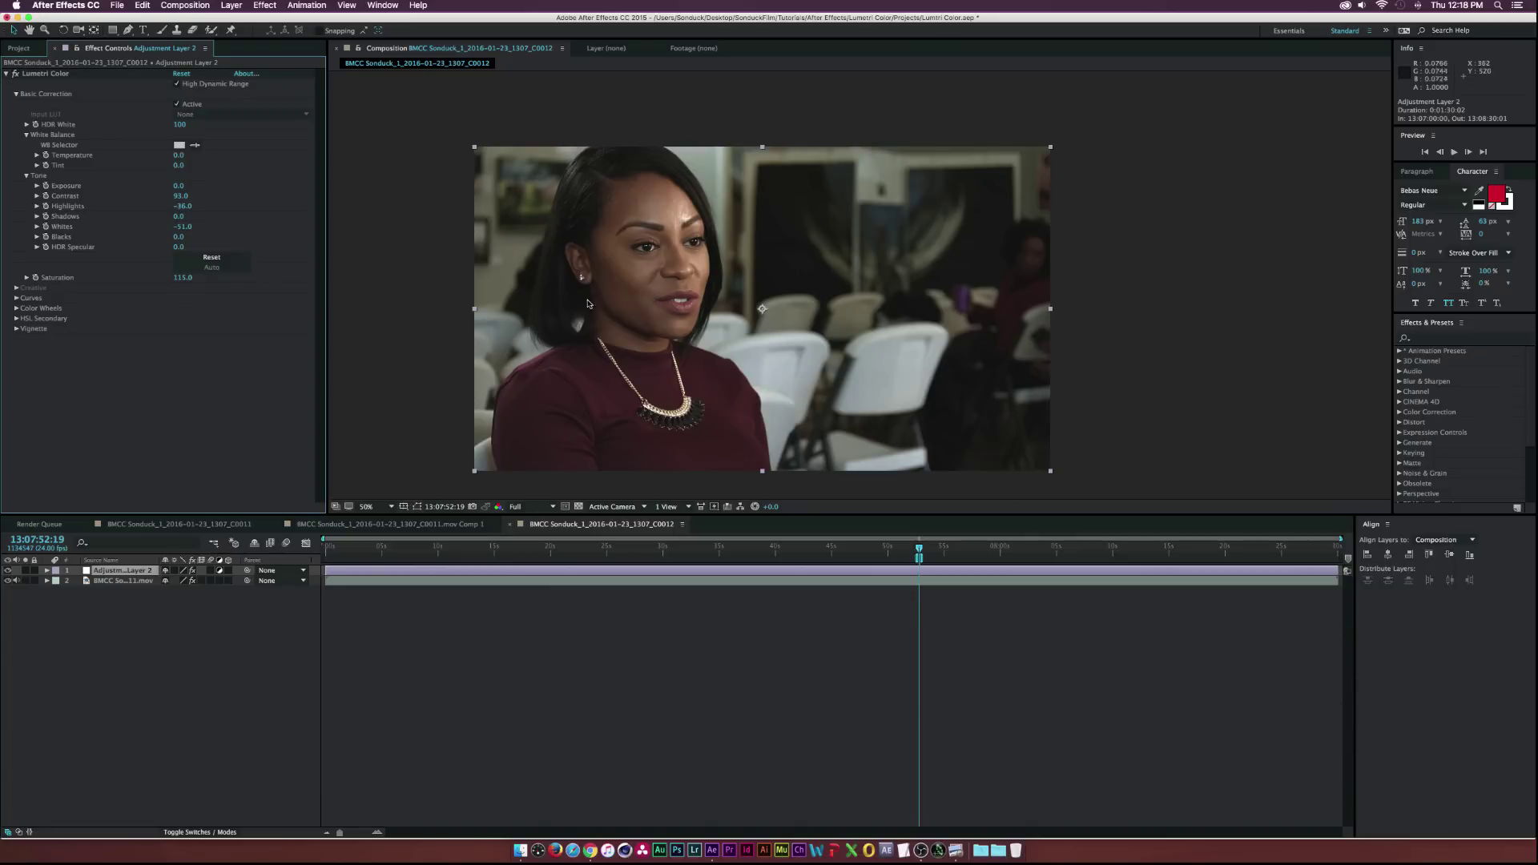
{"action": "left_click", "coordinate": [182, 278]}
{"action": "type", "text": "100"}
{"action": "left_click", "coordinate": [133, 367]}
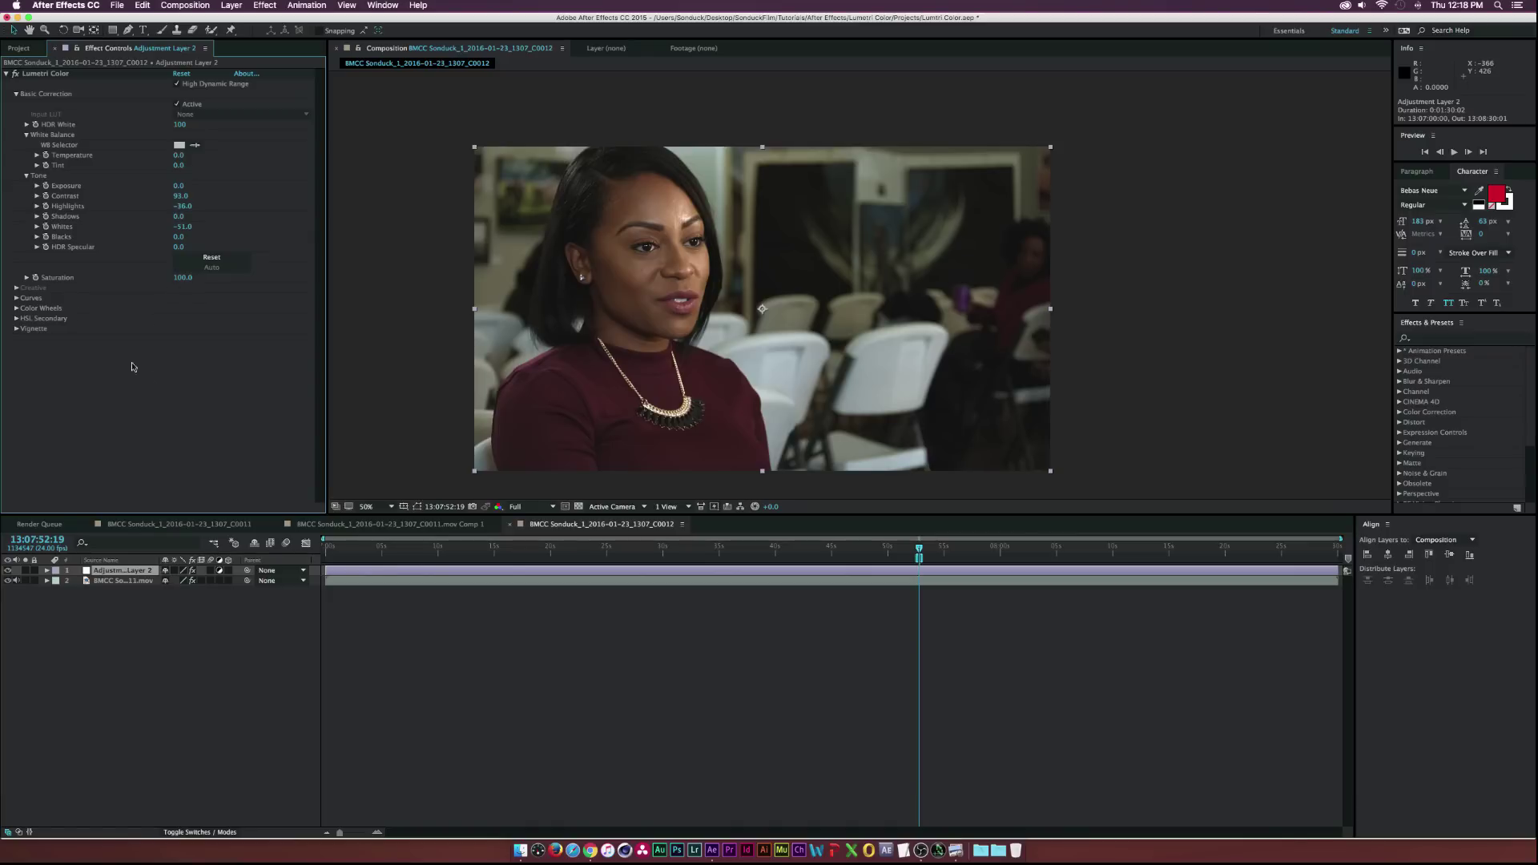
{"action": "left_click", "coordinate": [16, 298]}
{"action": "scroll", "coordinate": [14, 302], "scroll_direction": "down", "scroll_amount": 5}
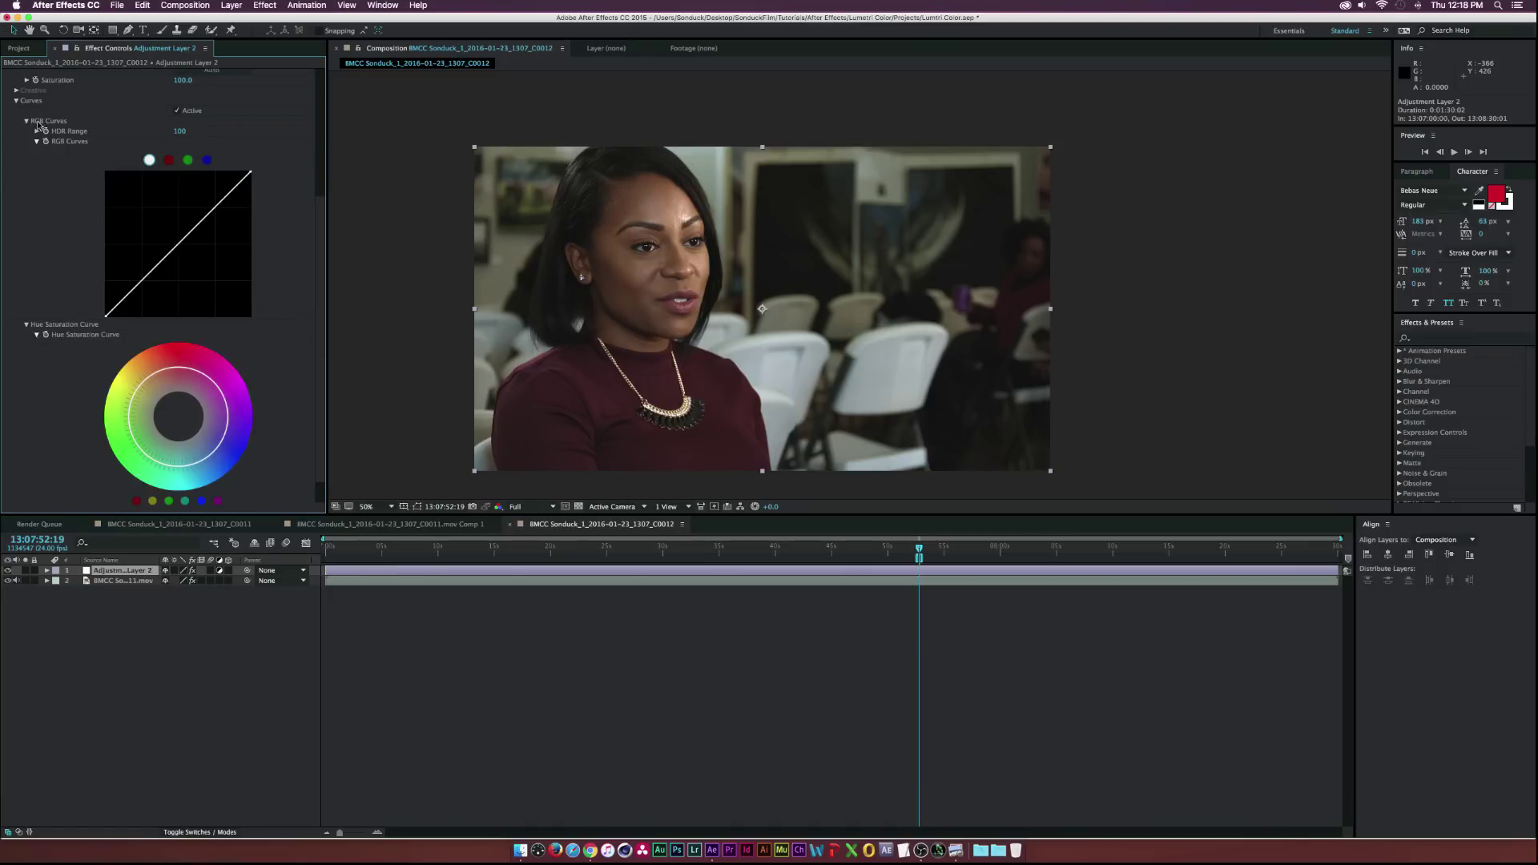
{"action": "left_click", "coordinate": [16, 101]}
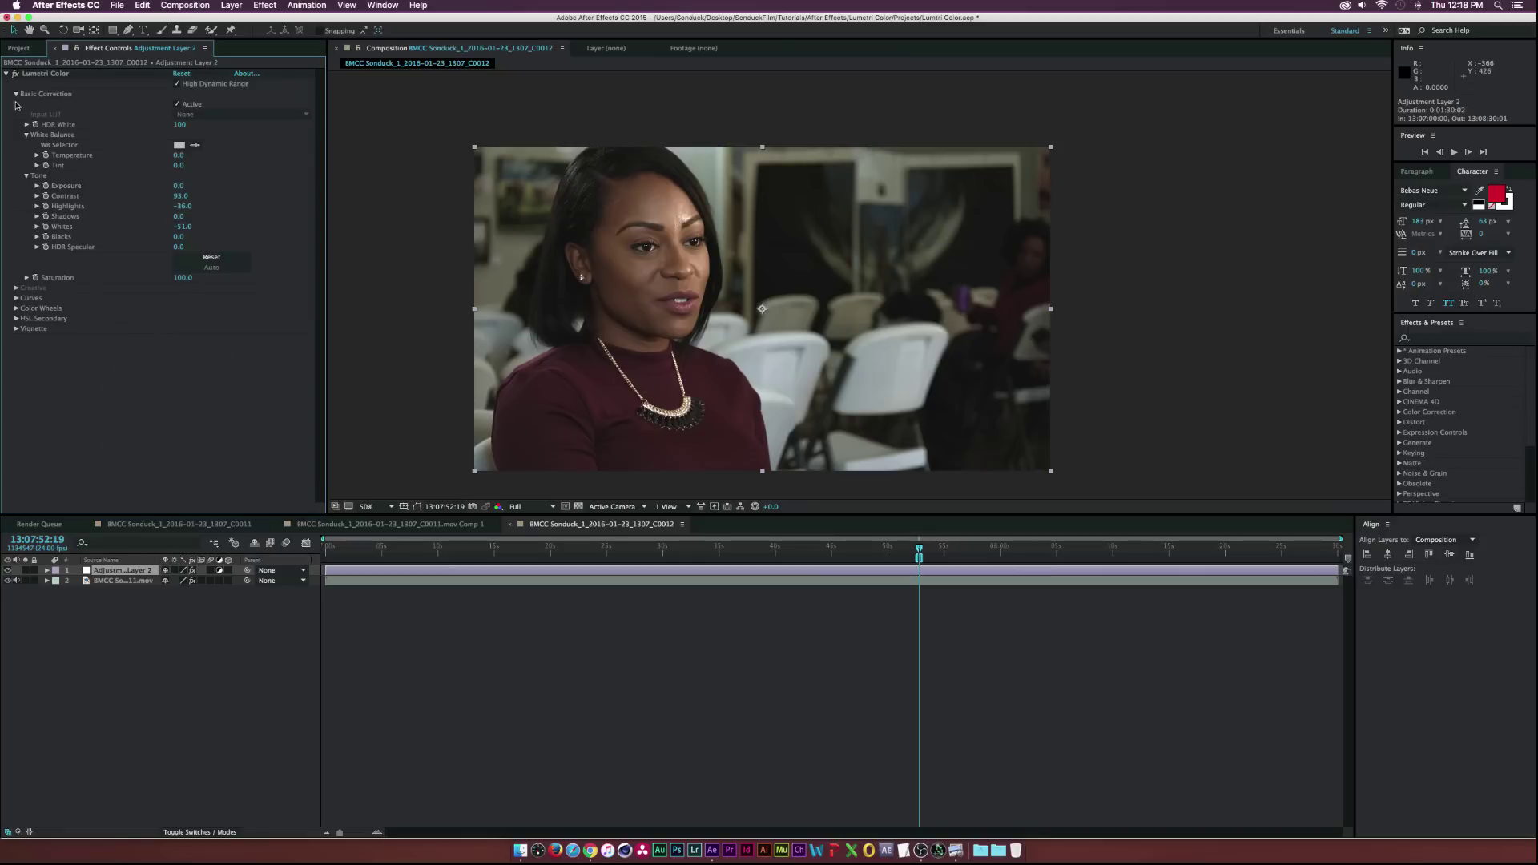
{"action": "left_click", "coordinate": [16, 308]}
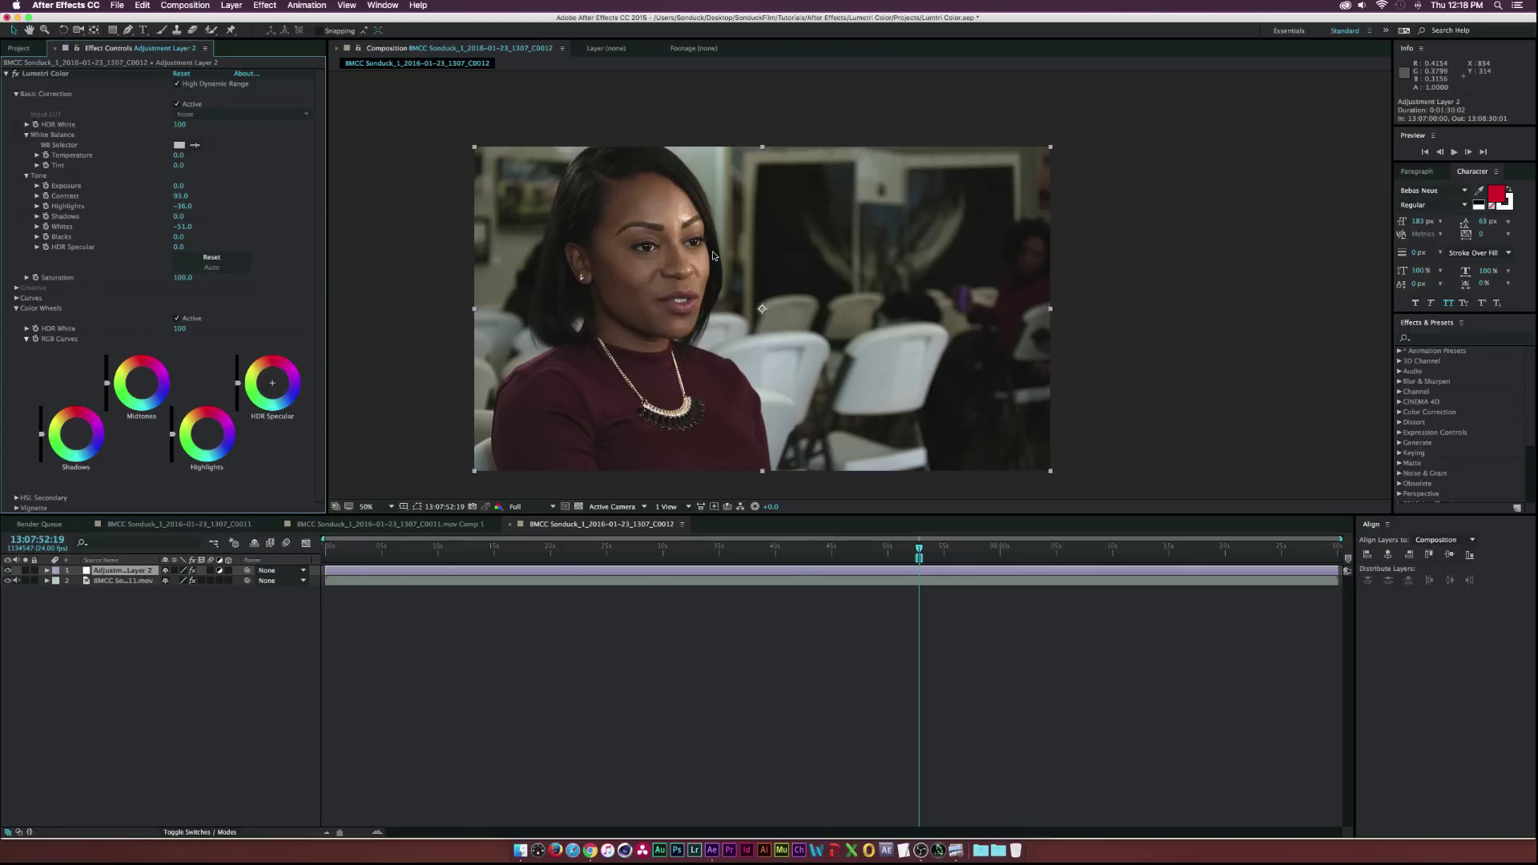
{"action": "left_click", "coordinate": [77, 434]}
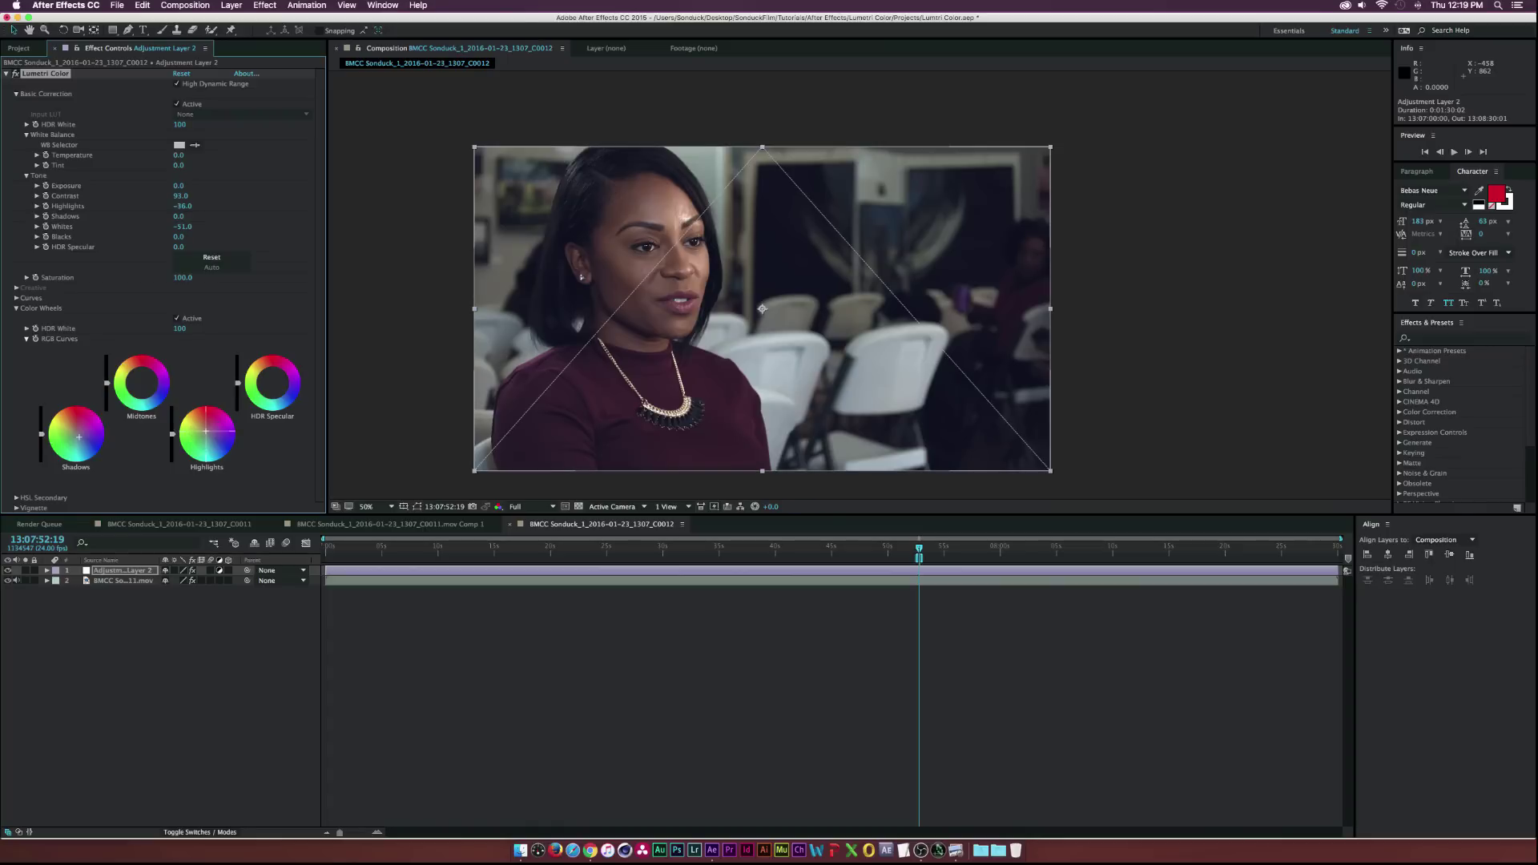
{"action": "left_click_drag", "start_coordinate": [205, 431], "coordinate": [209, 436]}
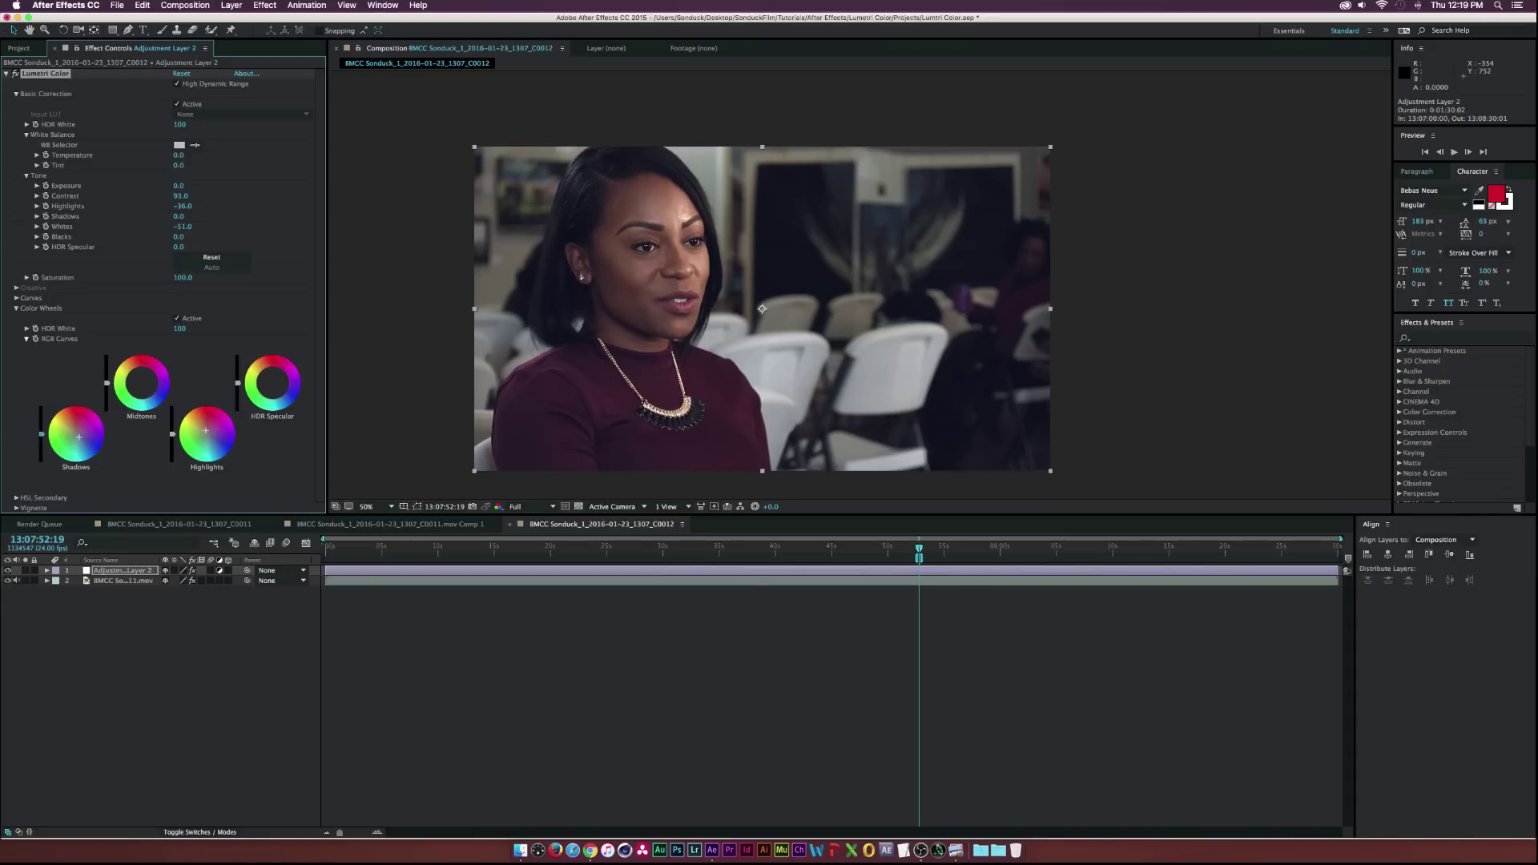
{"action": "left_click", "coordinate": [40, 436]}
{"action": "left_click", "coordinate": [108, 385]}
Expand the HSL Secondary key, pick the red swatch, and turn on Show Mask
{"action": "left_click", "coordinate": [17, 308]}
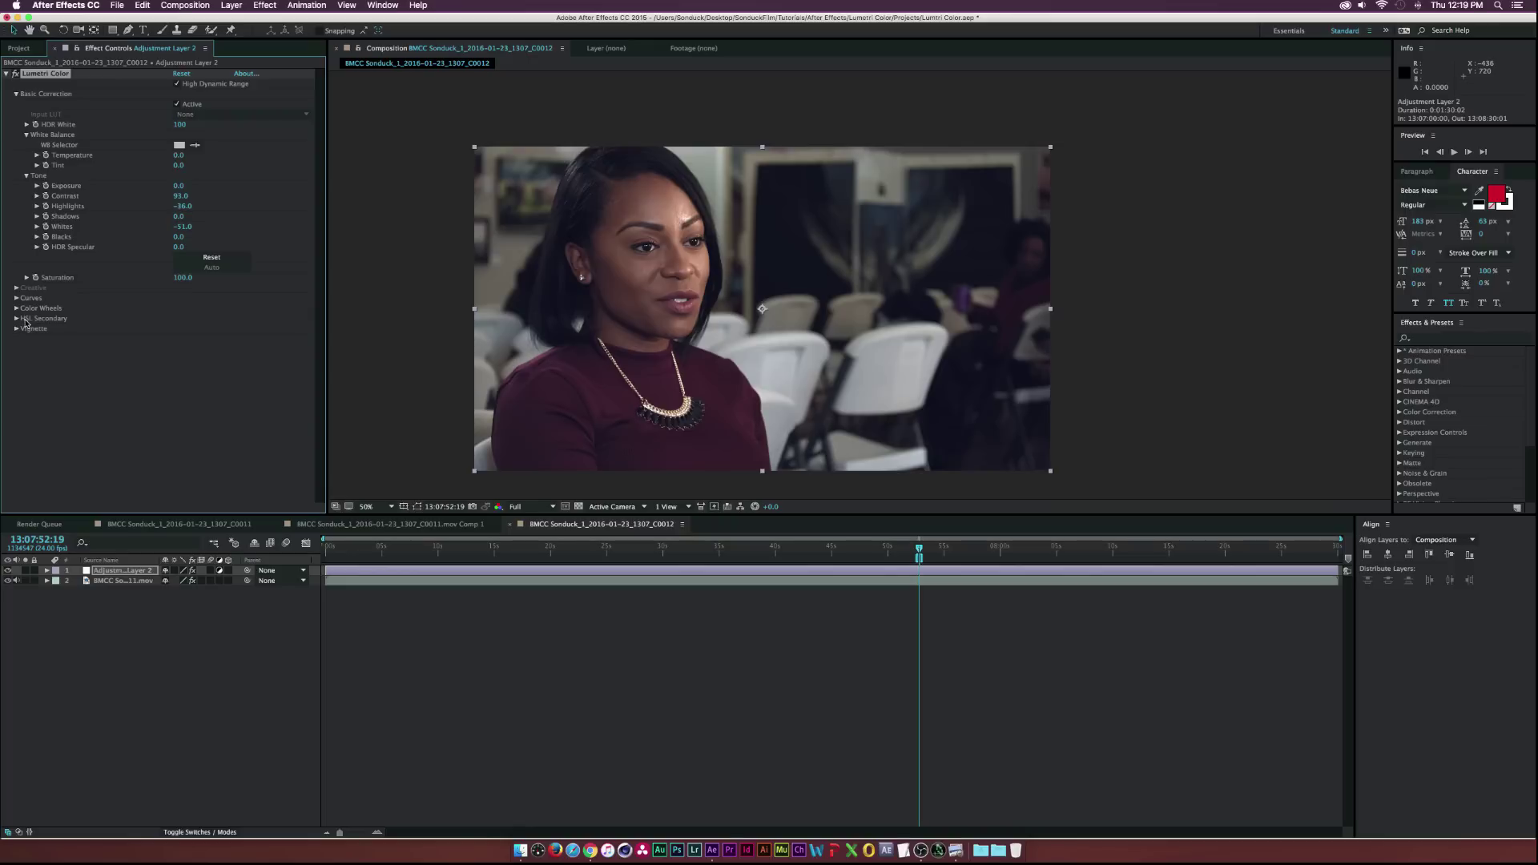
{"action": "left_click", "coordinate": [17, 320]}
{"action": "left_click", "coordinate": [26, 340]}
{"action": "scroll", "coordinate": [113, 390], "scroll_direction": "down", "scroll_amount": 2}
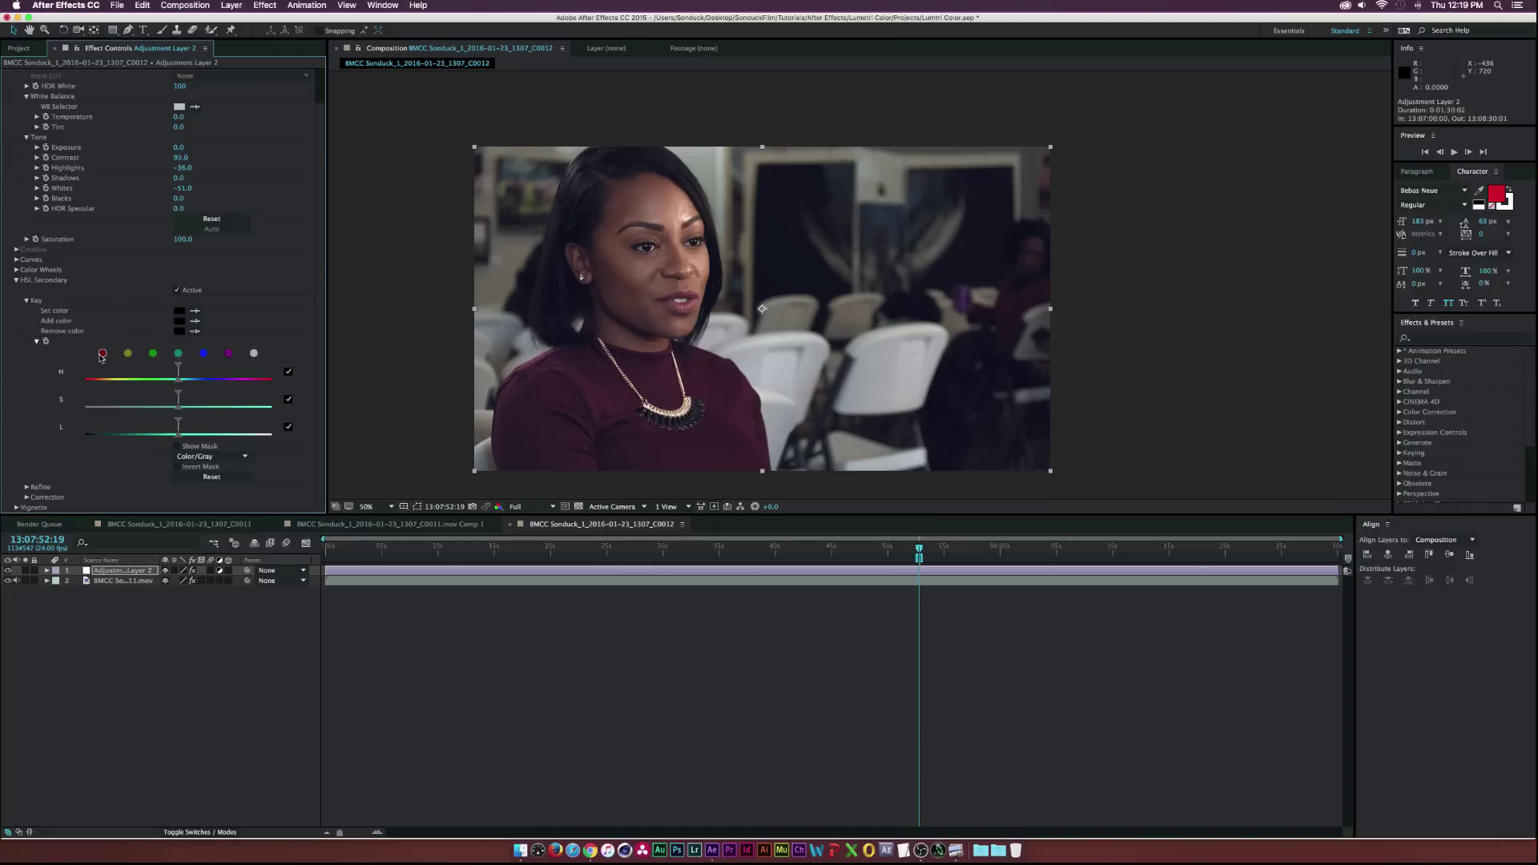
{"action": "left_click", "coordinate": [102, 355]}
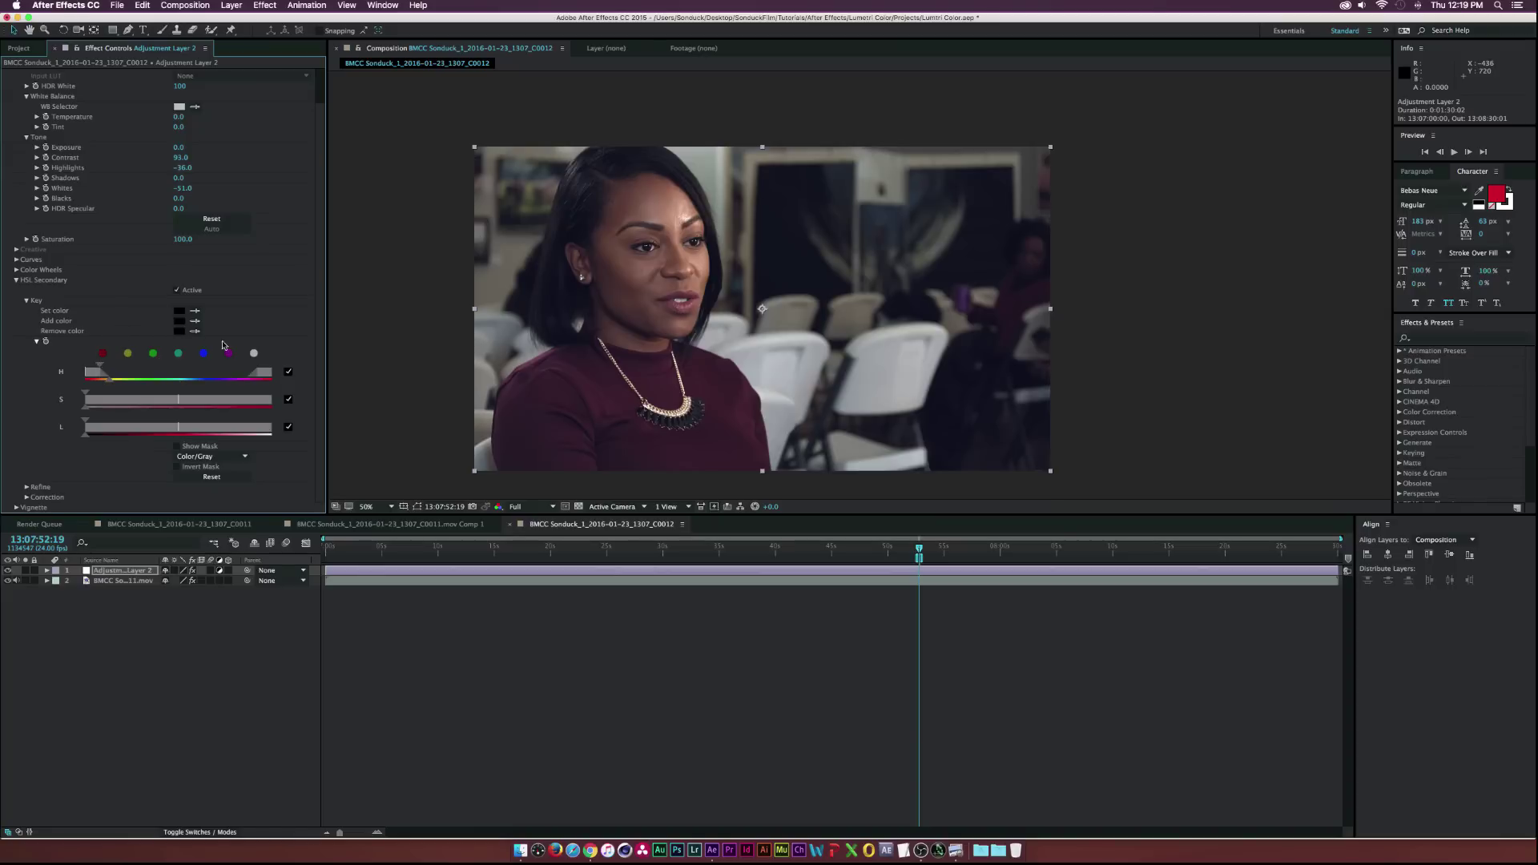
{"action": "left_click", "coordinate": [192, 447]}
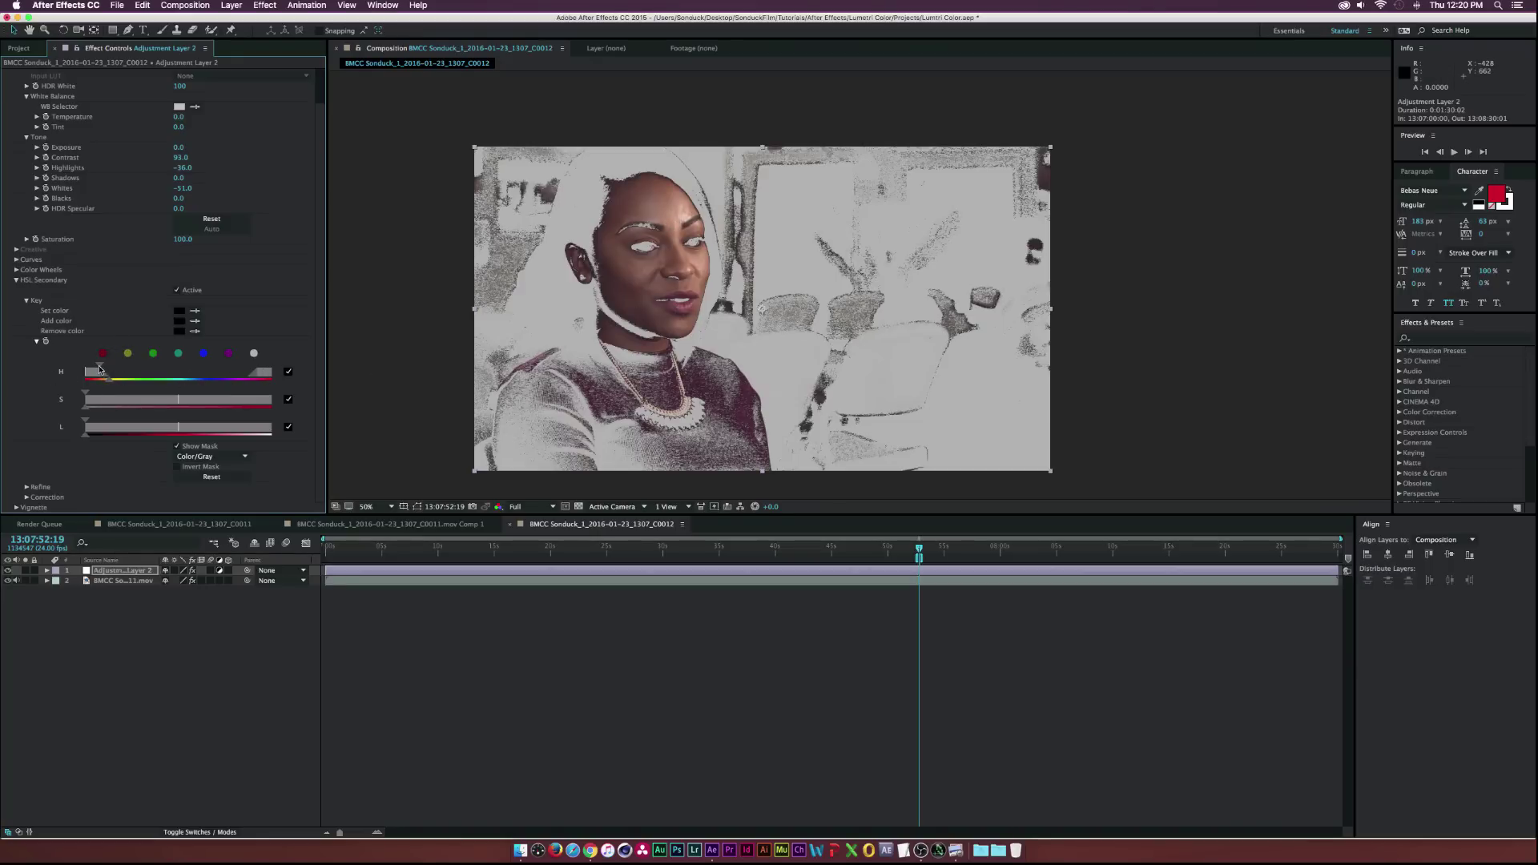
Narrow and shift the key's hue range around the skin, then expand Correction
{"action": "left_click_drag", "start_coordinate": [99, 368], "coordinate": [103, 369]}
{"action": "left_click_drag", "start_coordinate": [258, 376], "coordinate": [261, 376]}
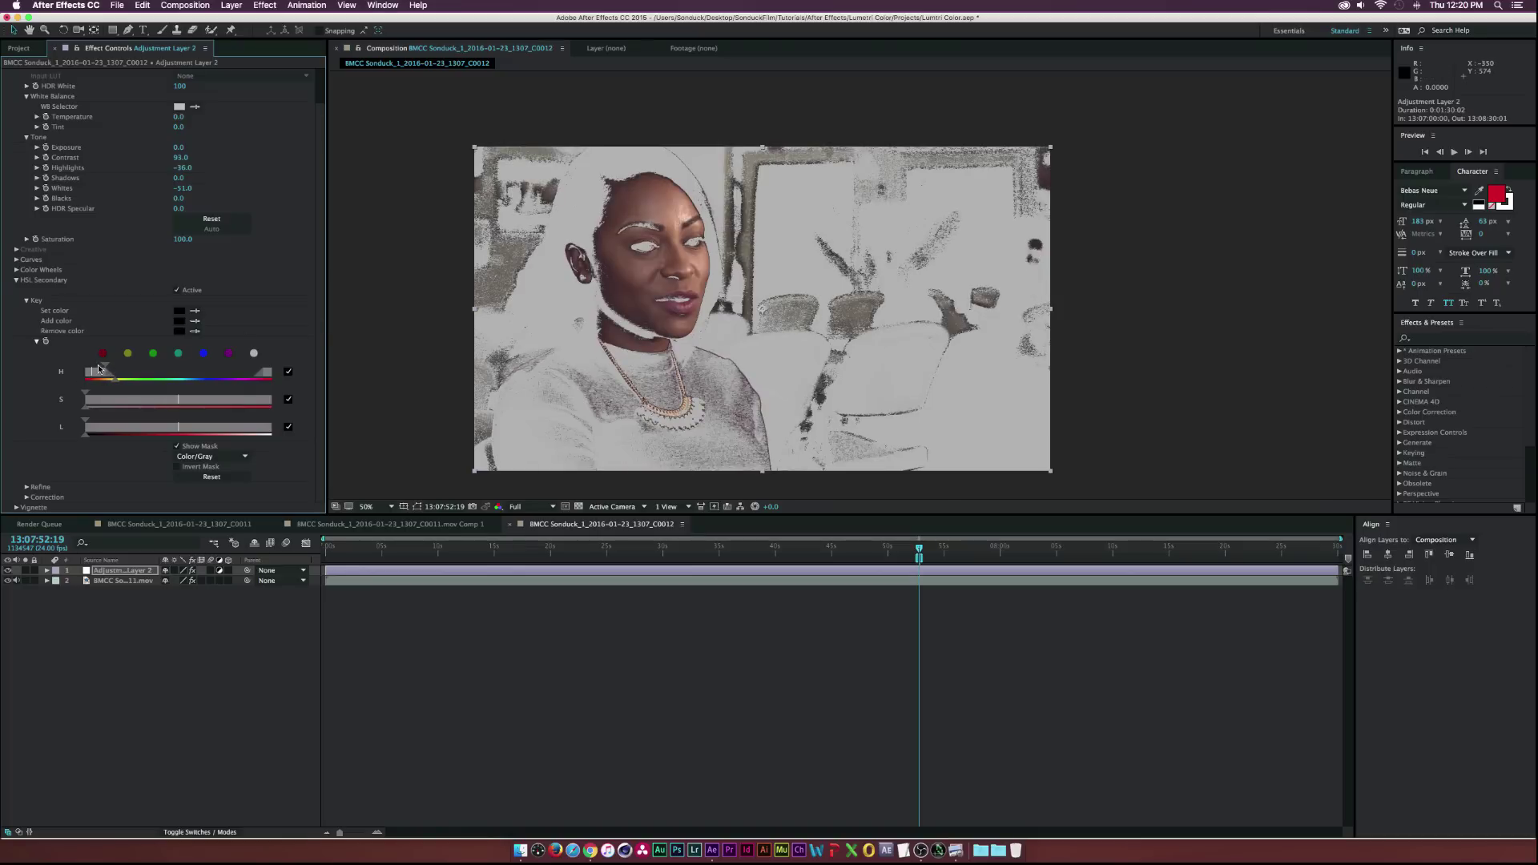
{"action": "left_click_drag", "start_coordinate": [99, 368], "coordinate": [101, 369]}
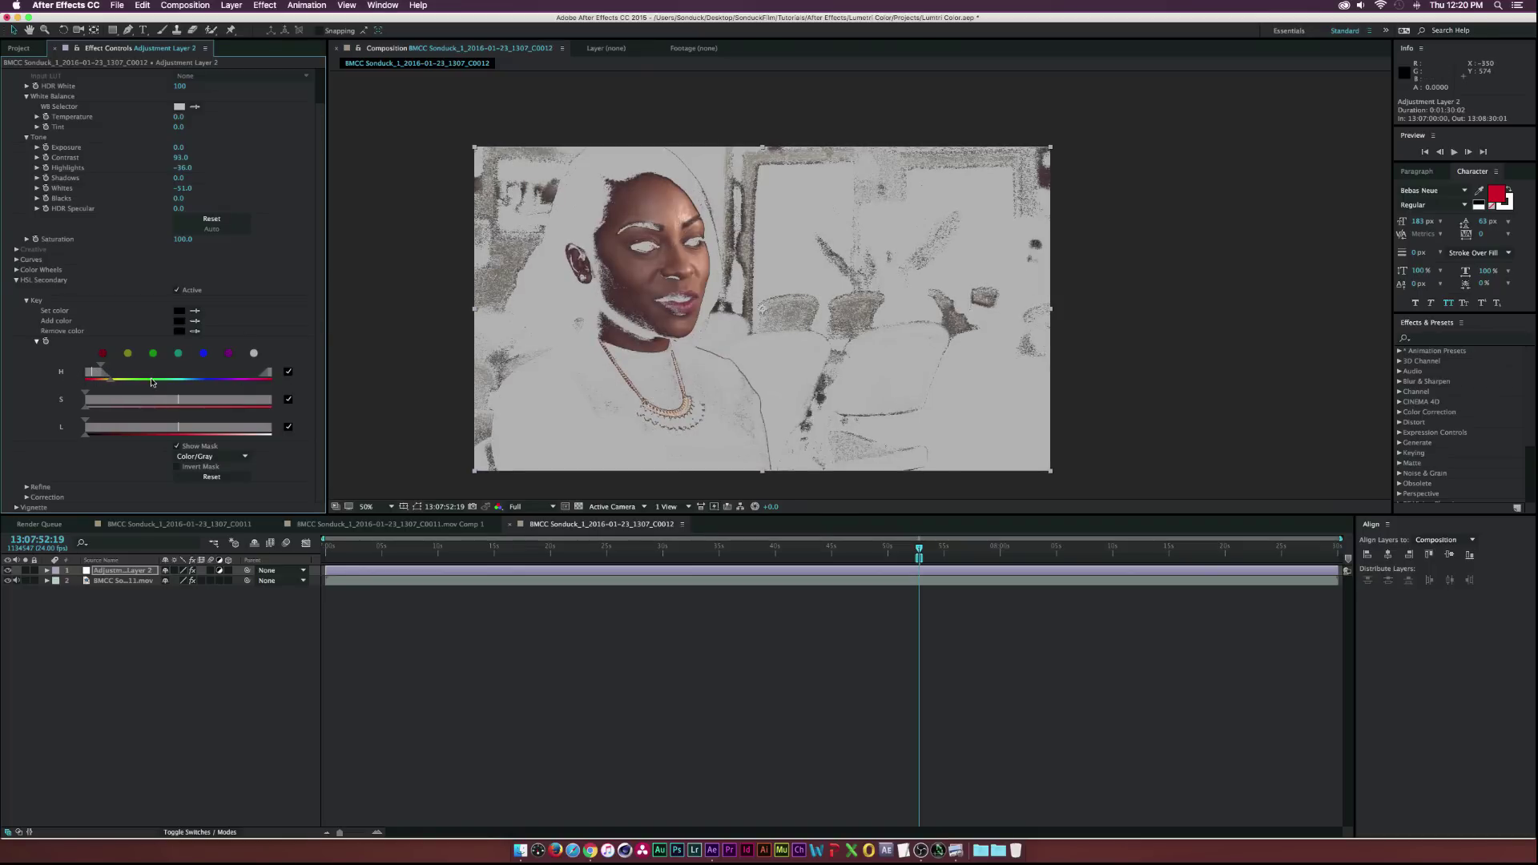
{"action": "left_click", "coordinate": [27, 497]}
{"action": "scroll", "coordinate": [138, 424], "scroll_direction": "down", "scroll_amount": 5}
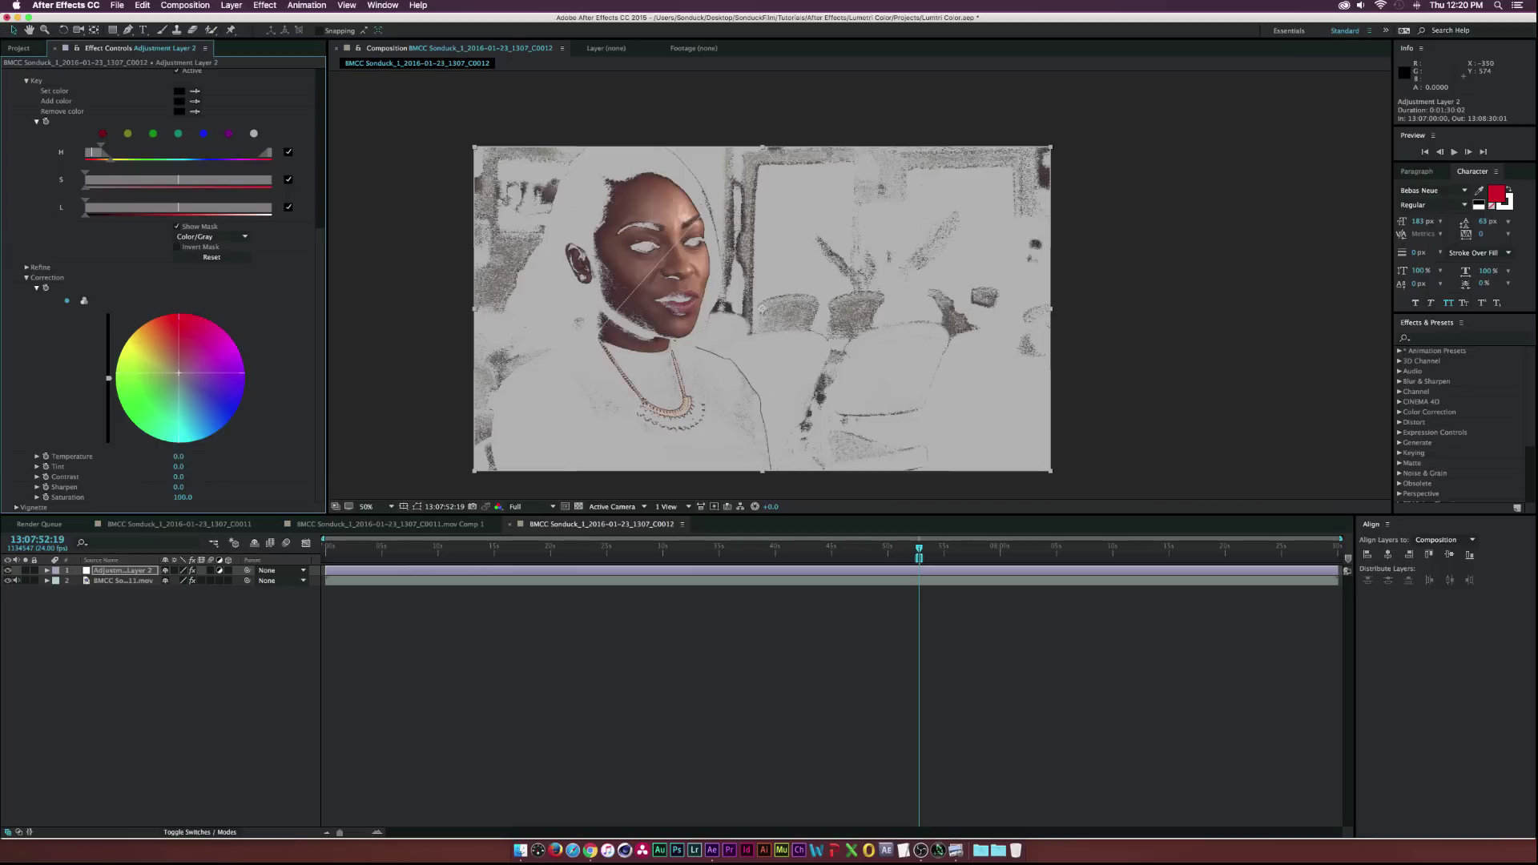
Re-key HSL Secondary to the magenta swatch, check its mask, nudge the correction wheel, then hide the mask
{"action": "left_click", "coordinate": [178, 228]}
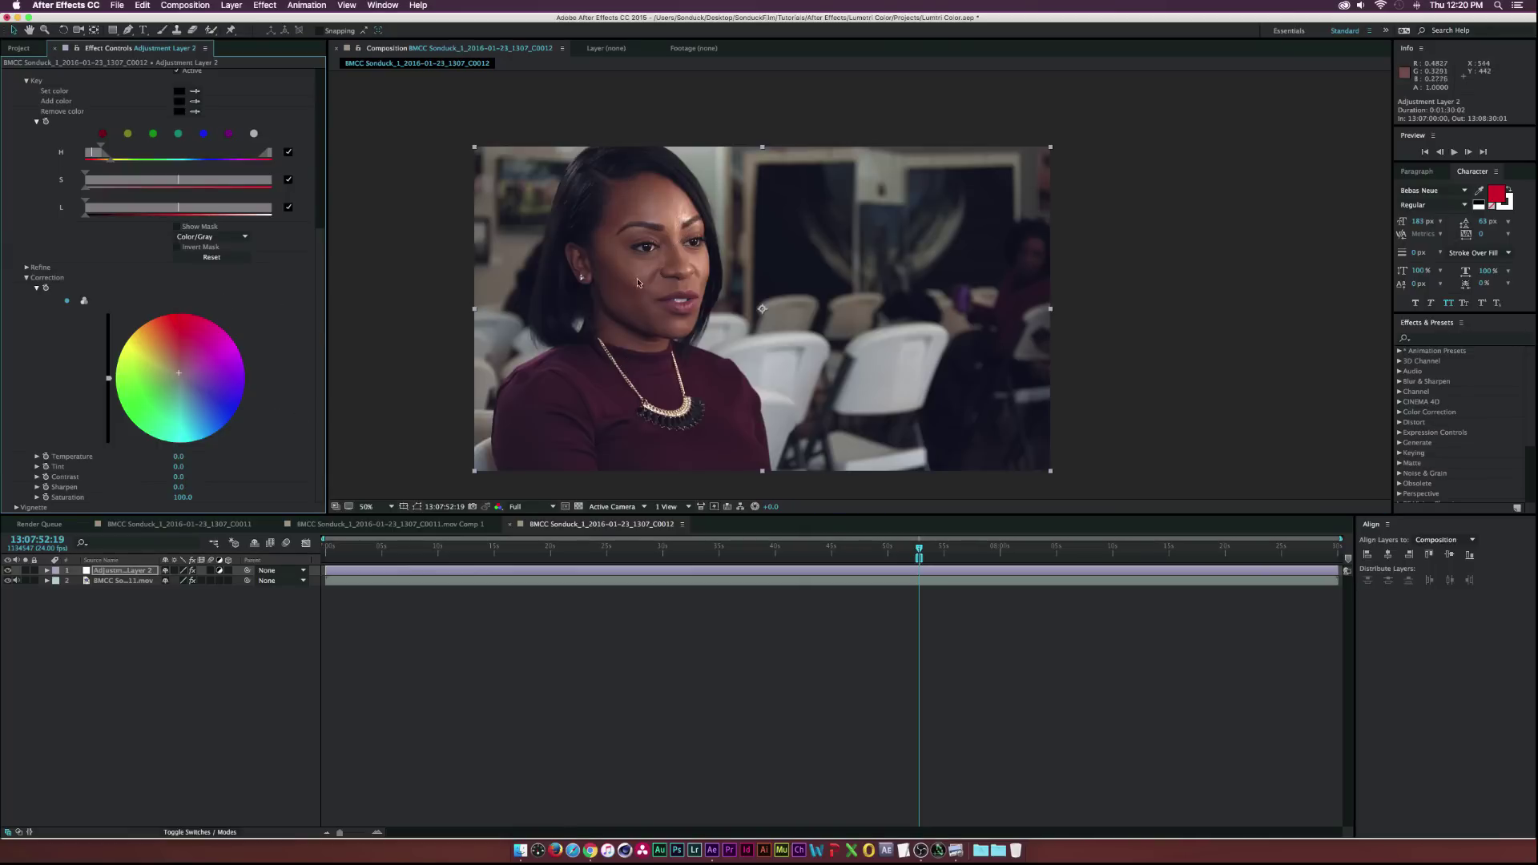
{"action": "left_click", "coordinate": [231, 134]}
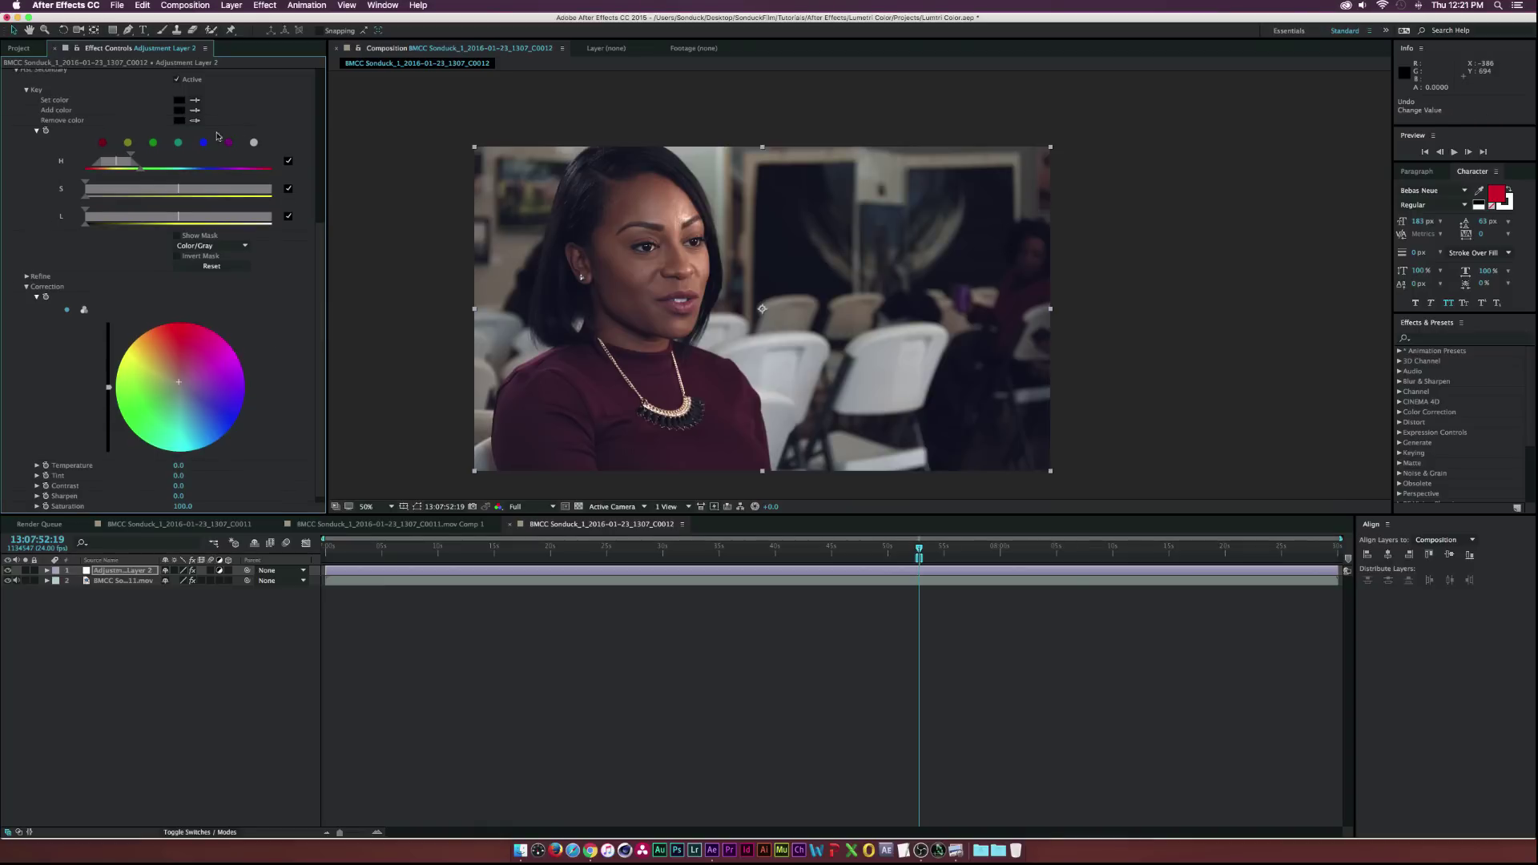
{"action": "left_click", "coordinate": [229, 144]}
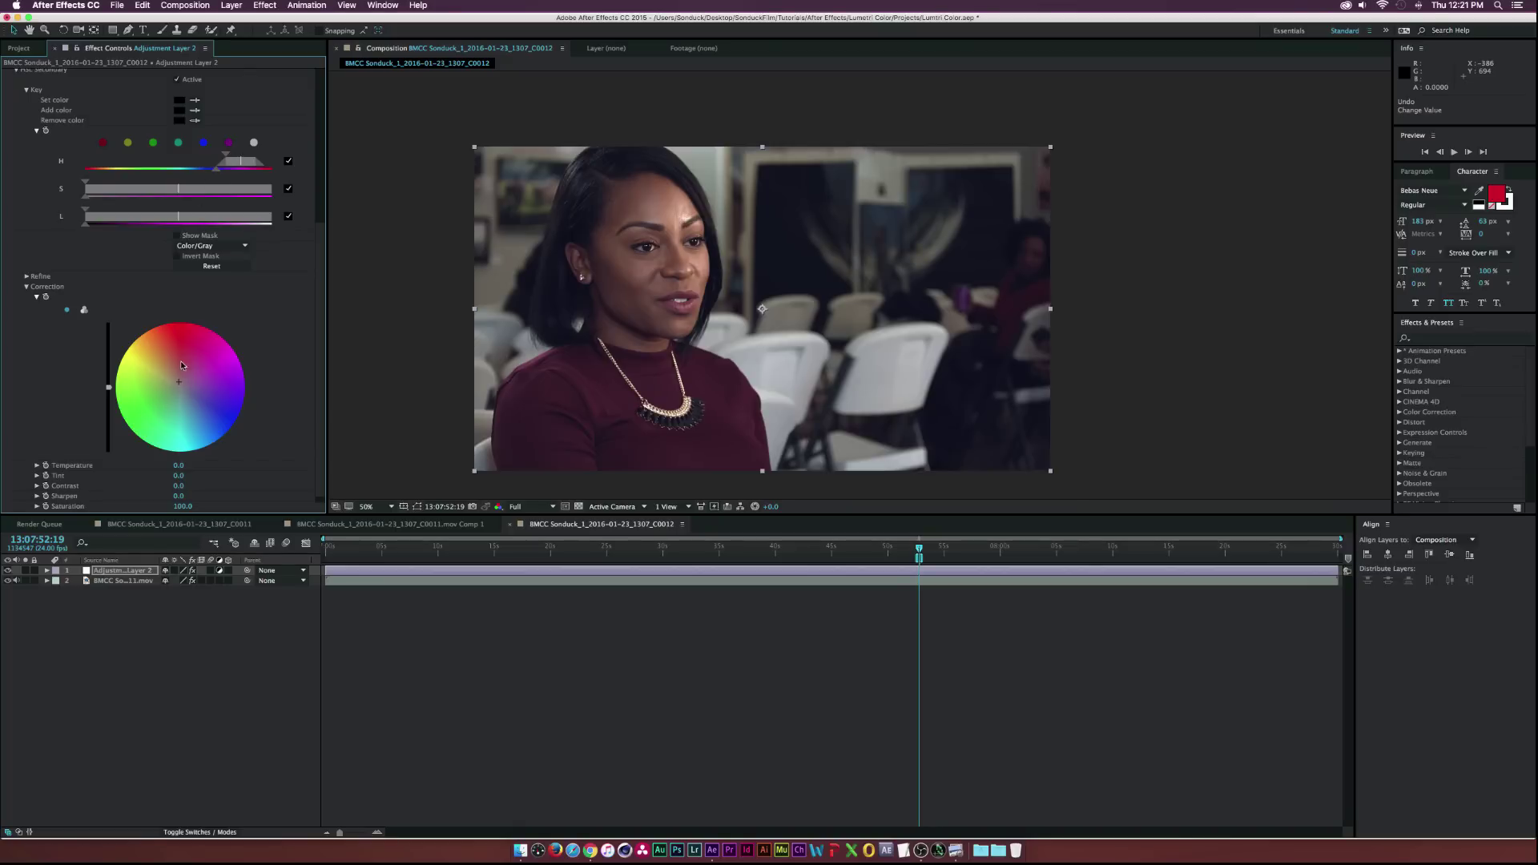
{"action": "left_click", "coordinate": [178, 235]}
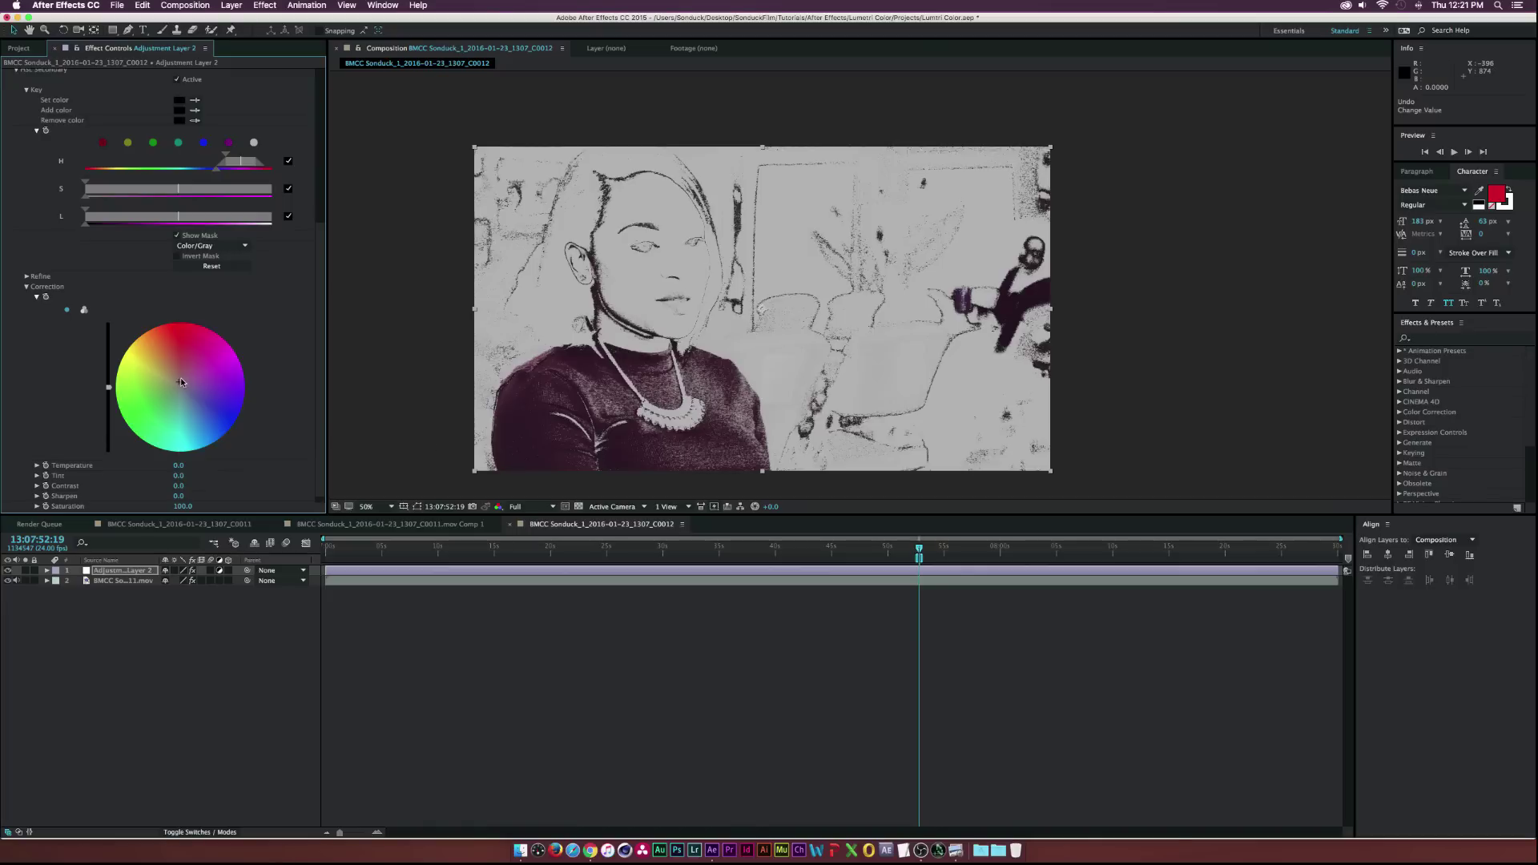
{"action": "left_click_drag", "start_coordinate": [181, 382], "coordinate": [183, 380]}
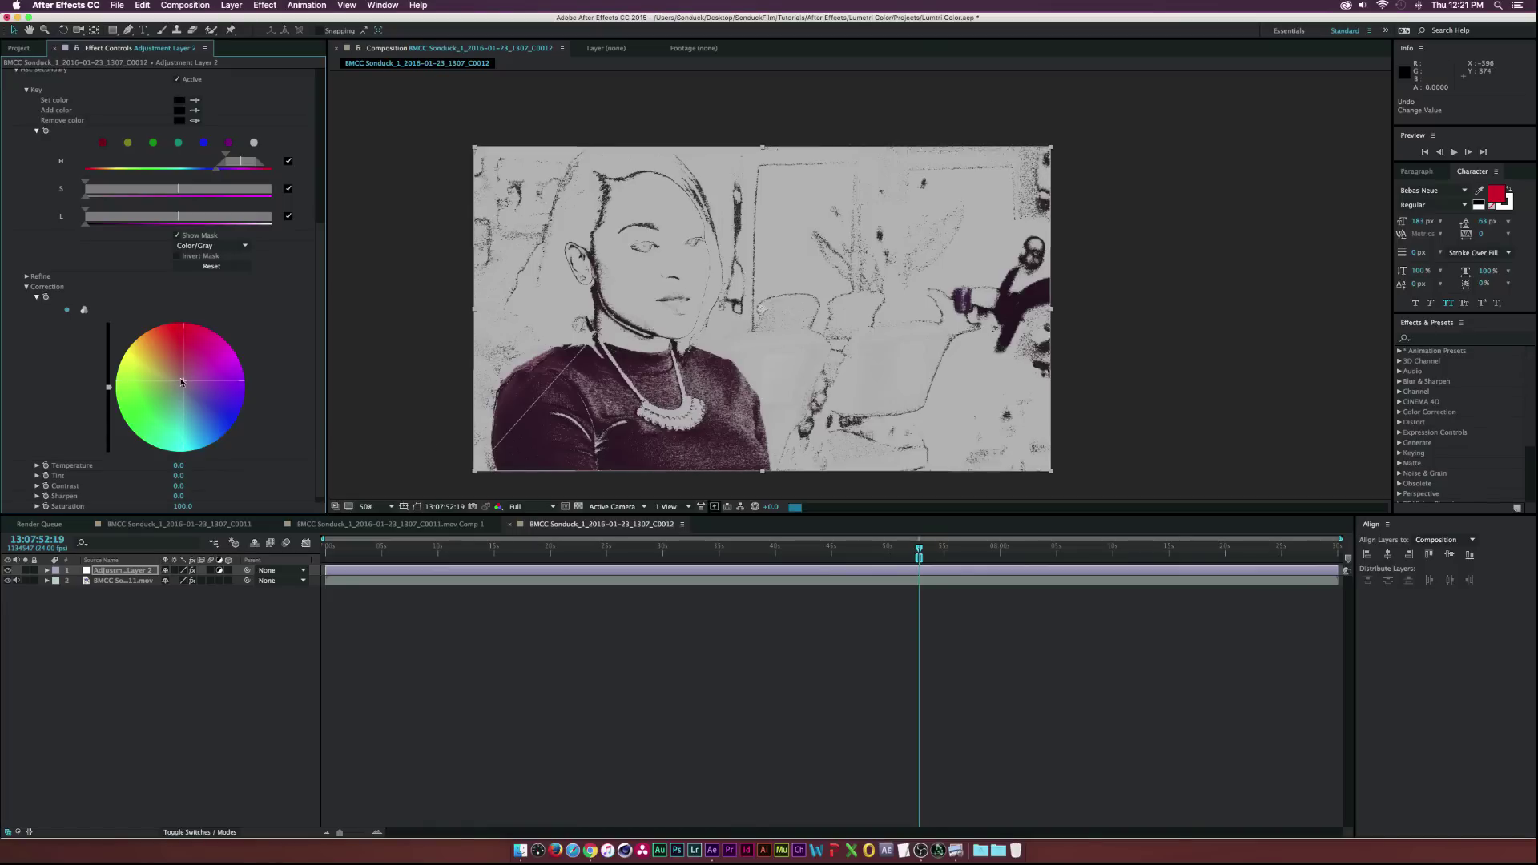
{"action": "left_click", "coordinate": [178, 236]}
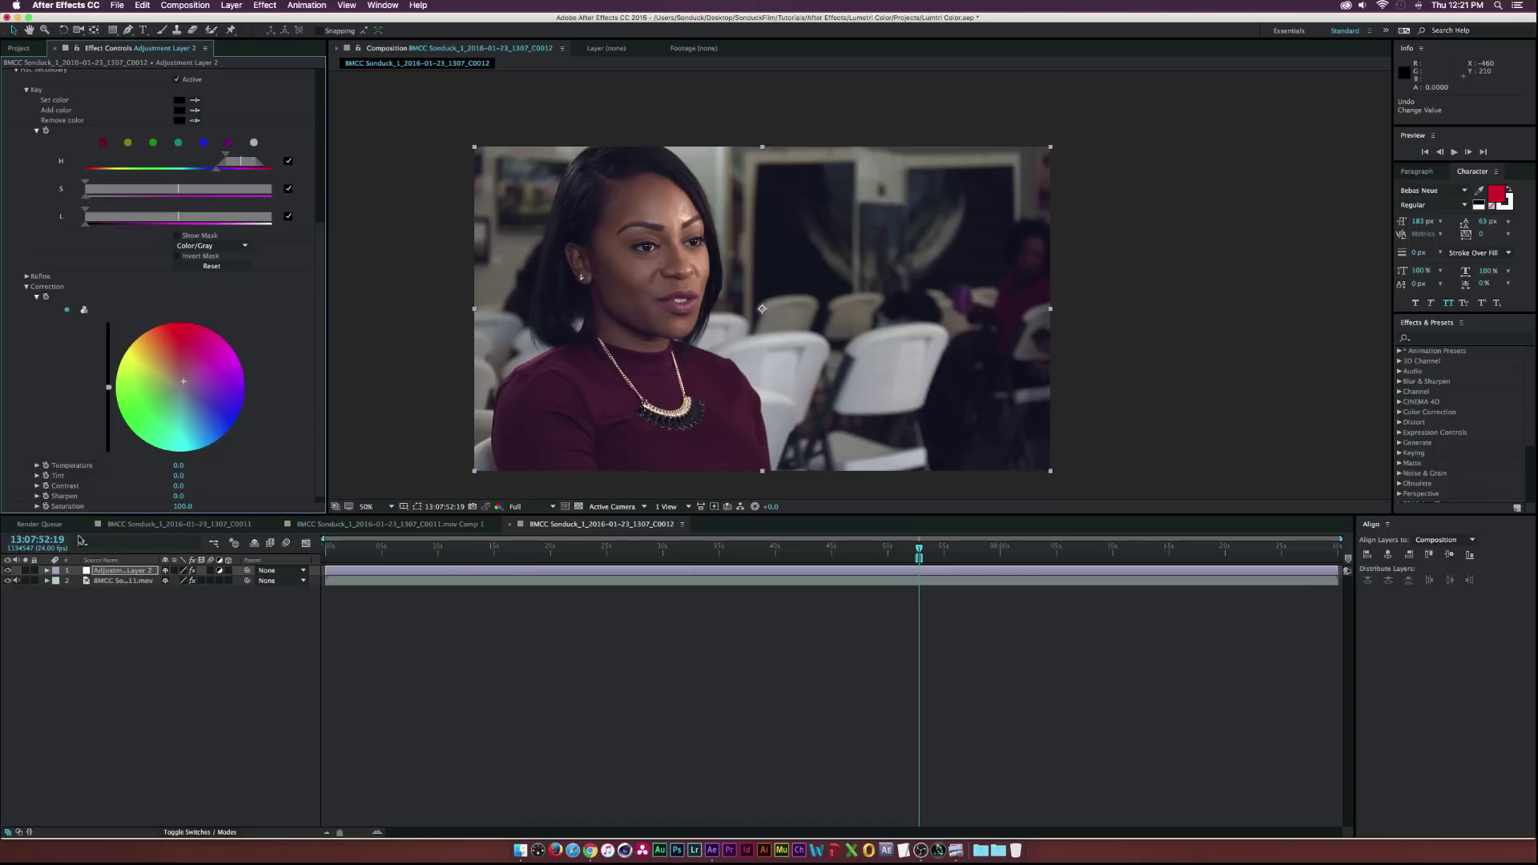
{"action": "scroll", "coordinate": [26, 328], "scroll_direction": "down", "scroll_amount": 1}
Set the magenta key's Refine Blur to 9.0 and turn off the Show Mask preview
{"action": "left_click", "coordinate": [27, 268]}
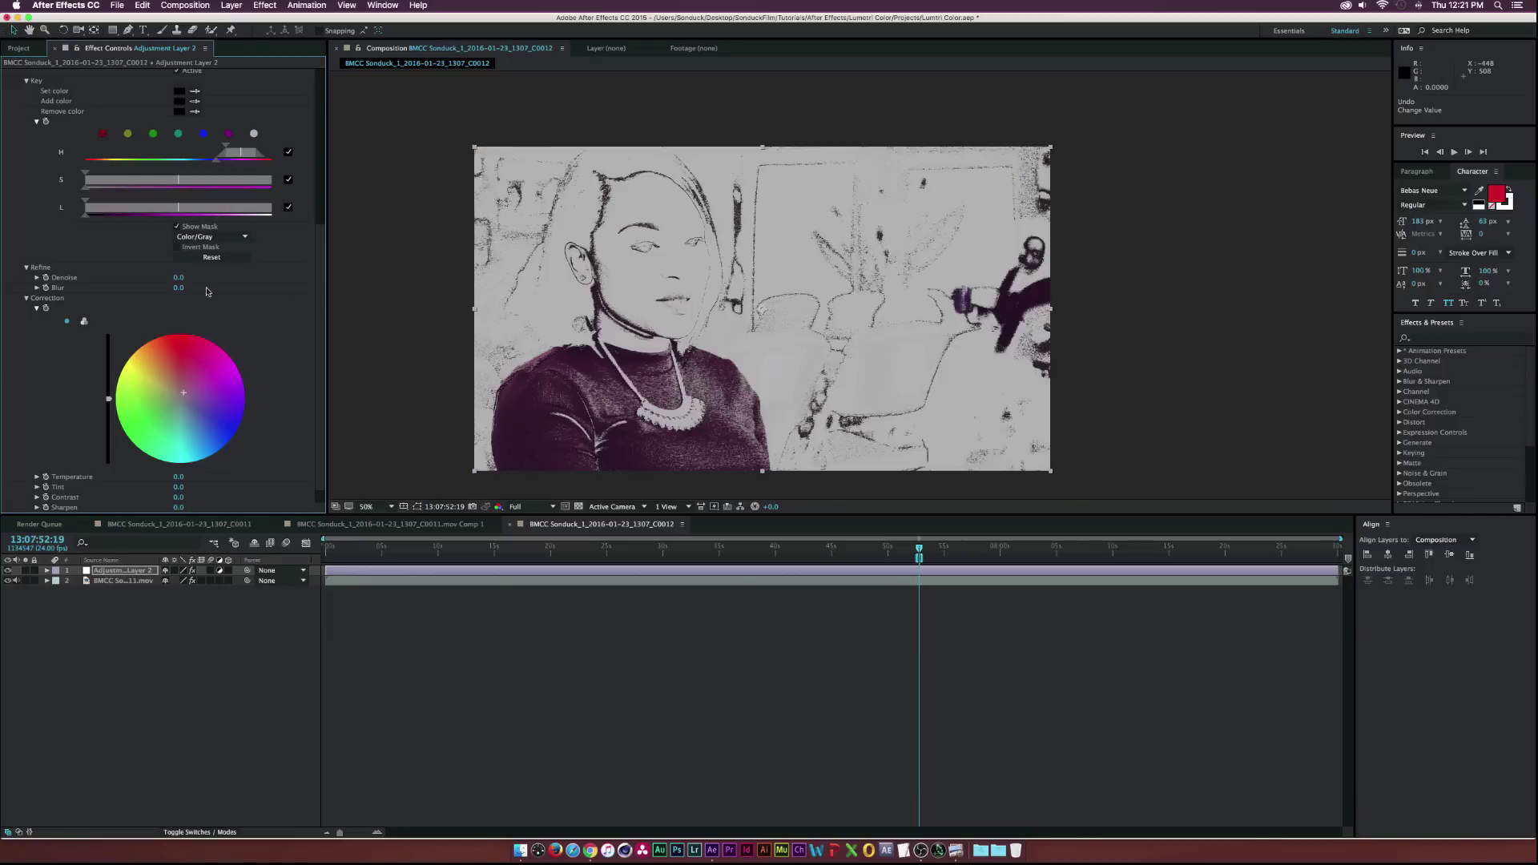
{"action": "left_click_drag", "start_coordinate": [226, 285], "coordinate": [603, 268]}
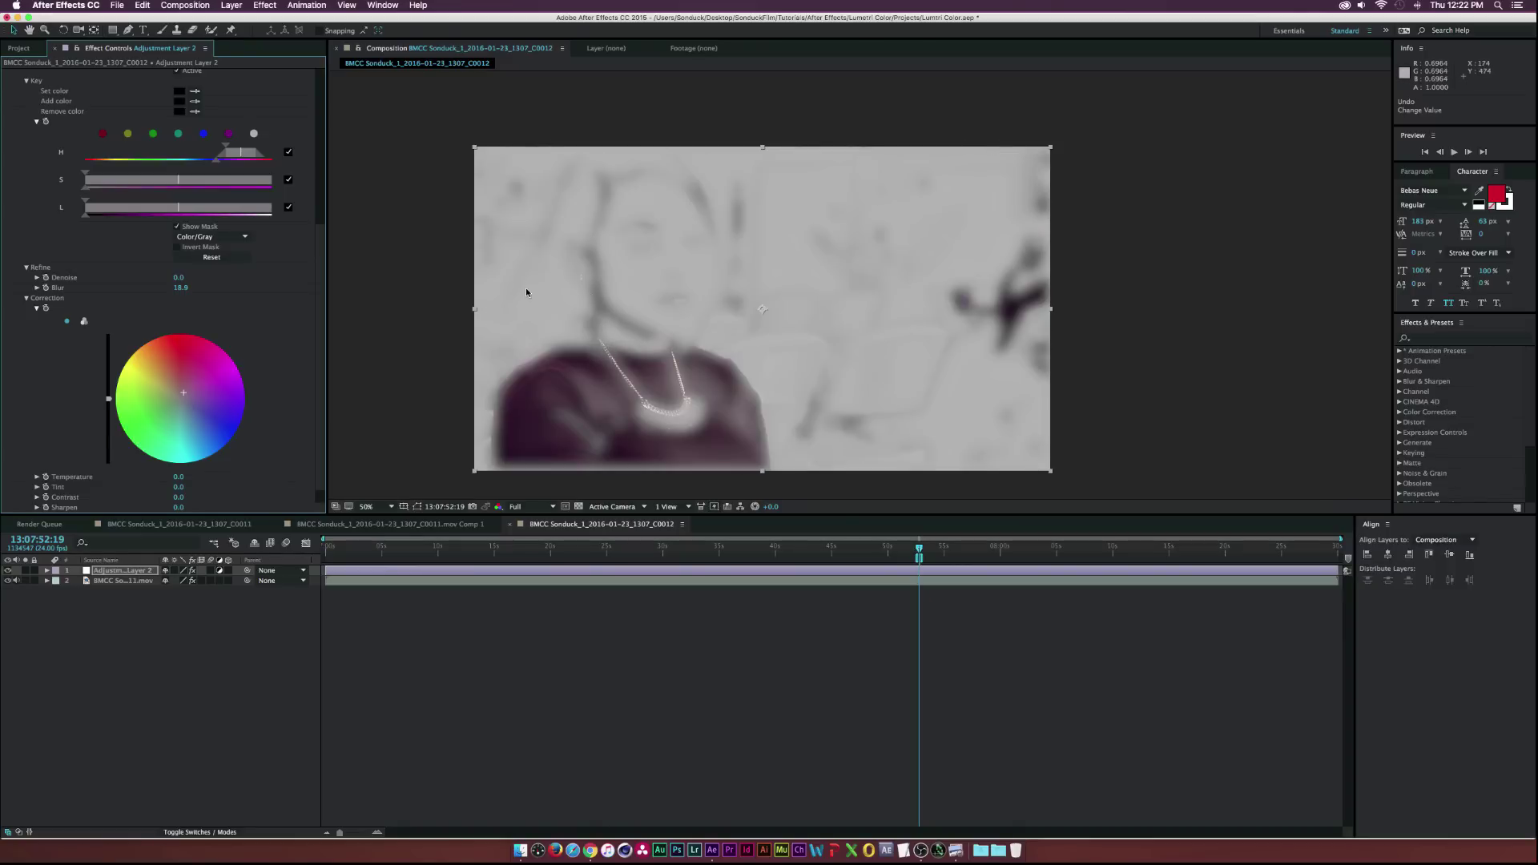
{"action": "left_click", "coordinate": [179, 287]}
{"action": "type", "text": "9"}
{"action": "key", "text": "Return"}
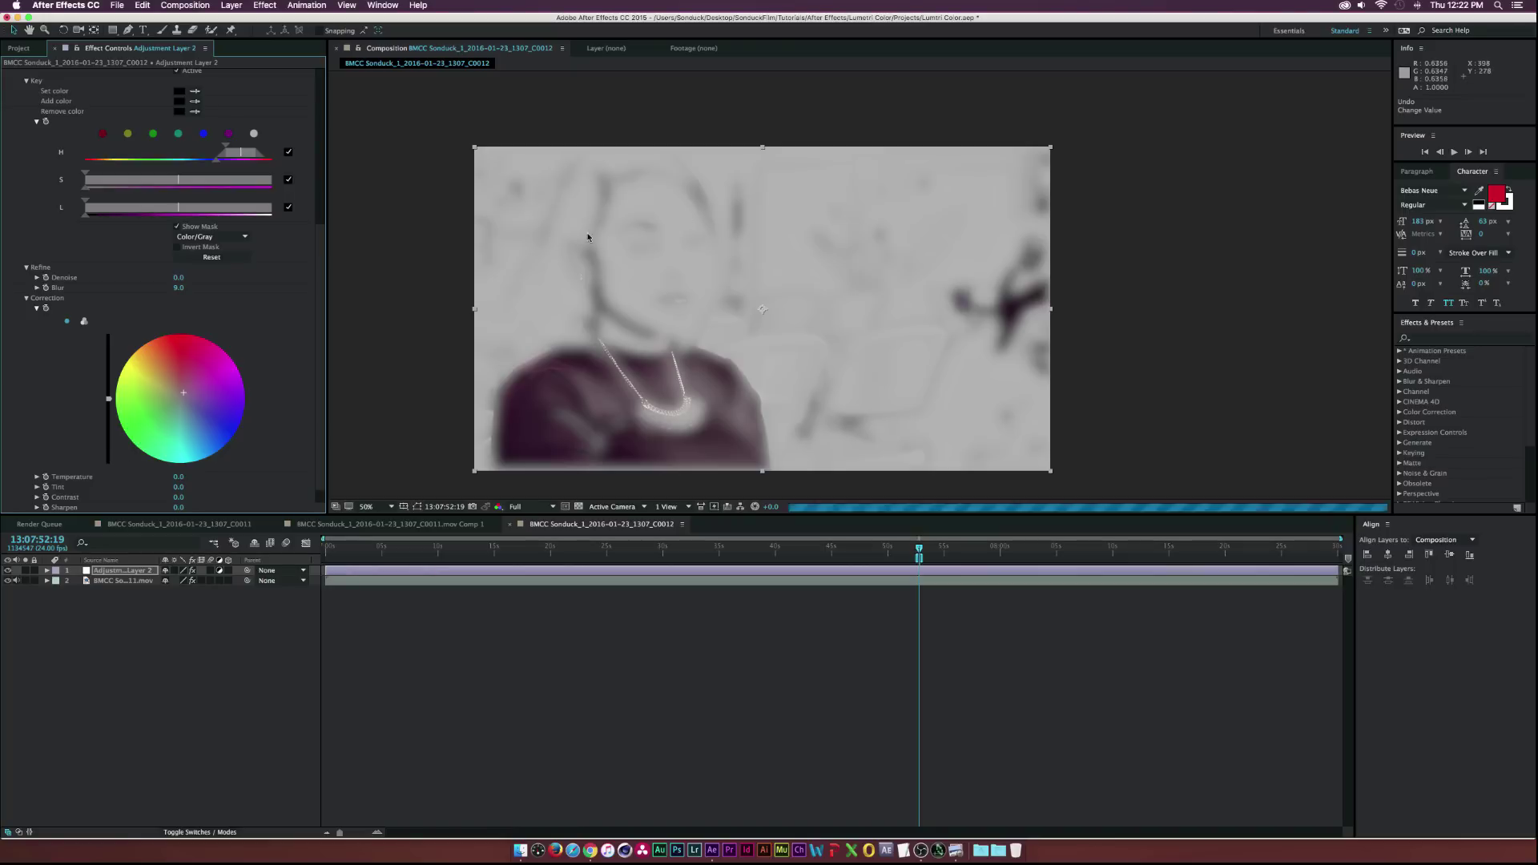
{"action": "left_click", "coordinate": [178, 228]}
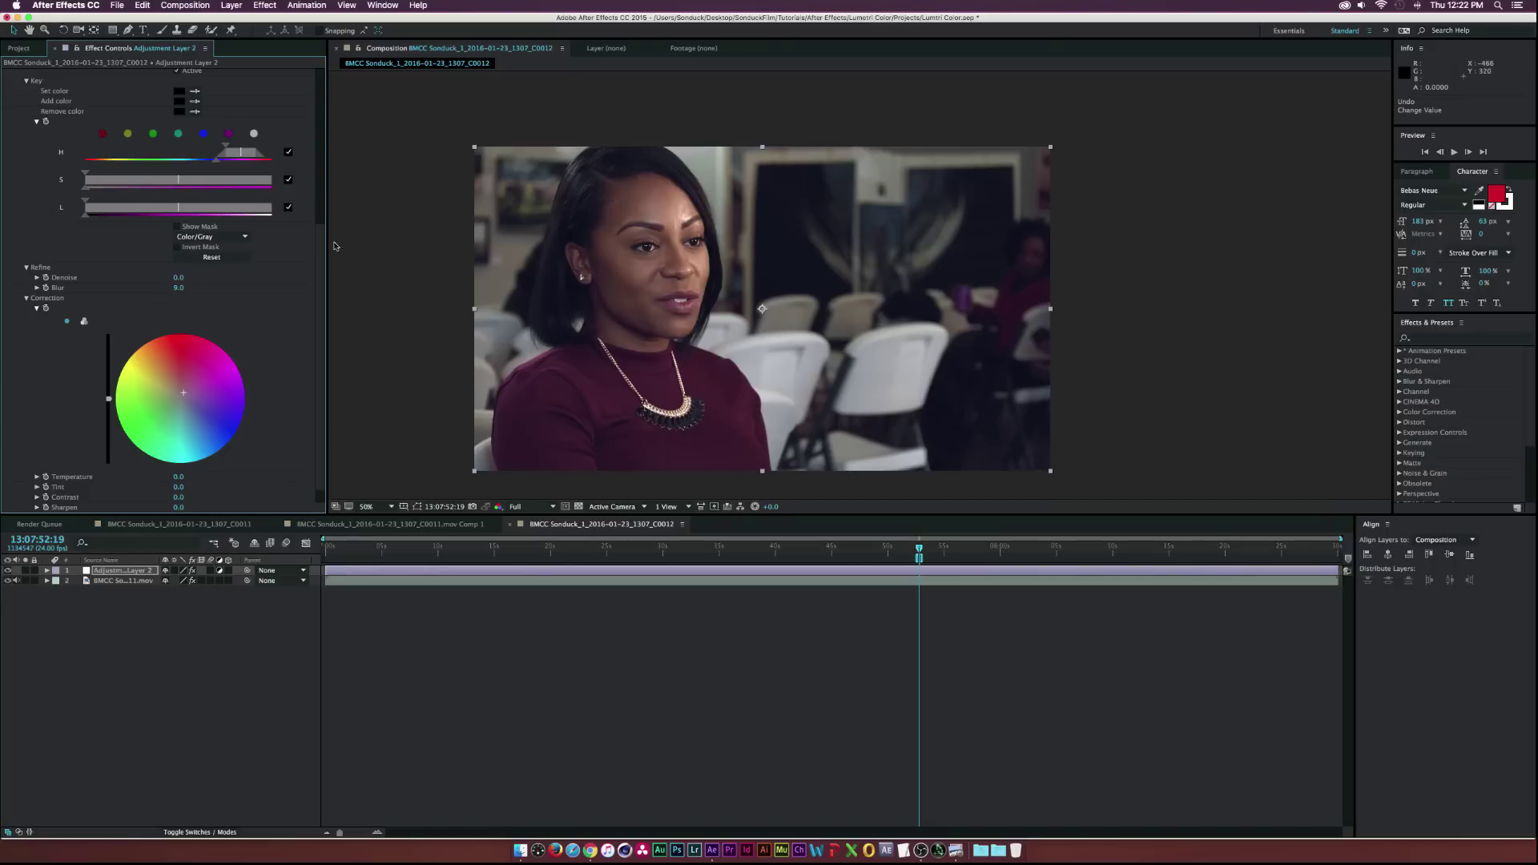
{"action": "scroll", "coordinate": [12, 230], "scroll_direction": "up", "scroll_amount": 4}
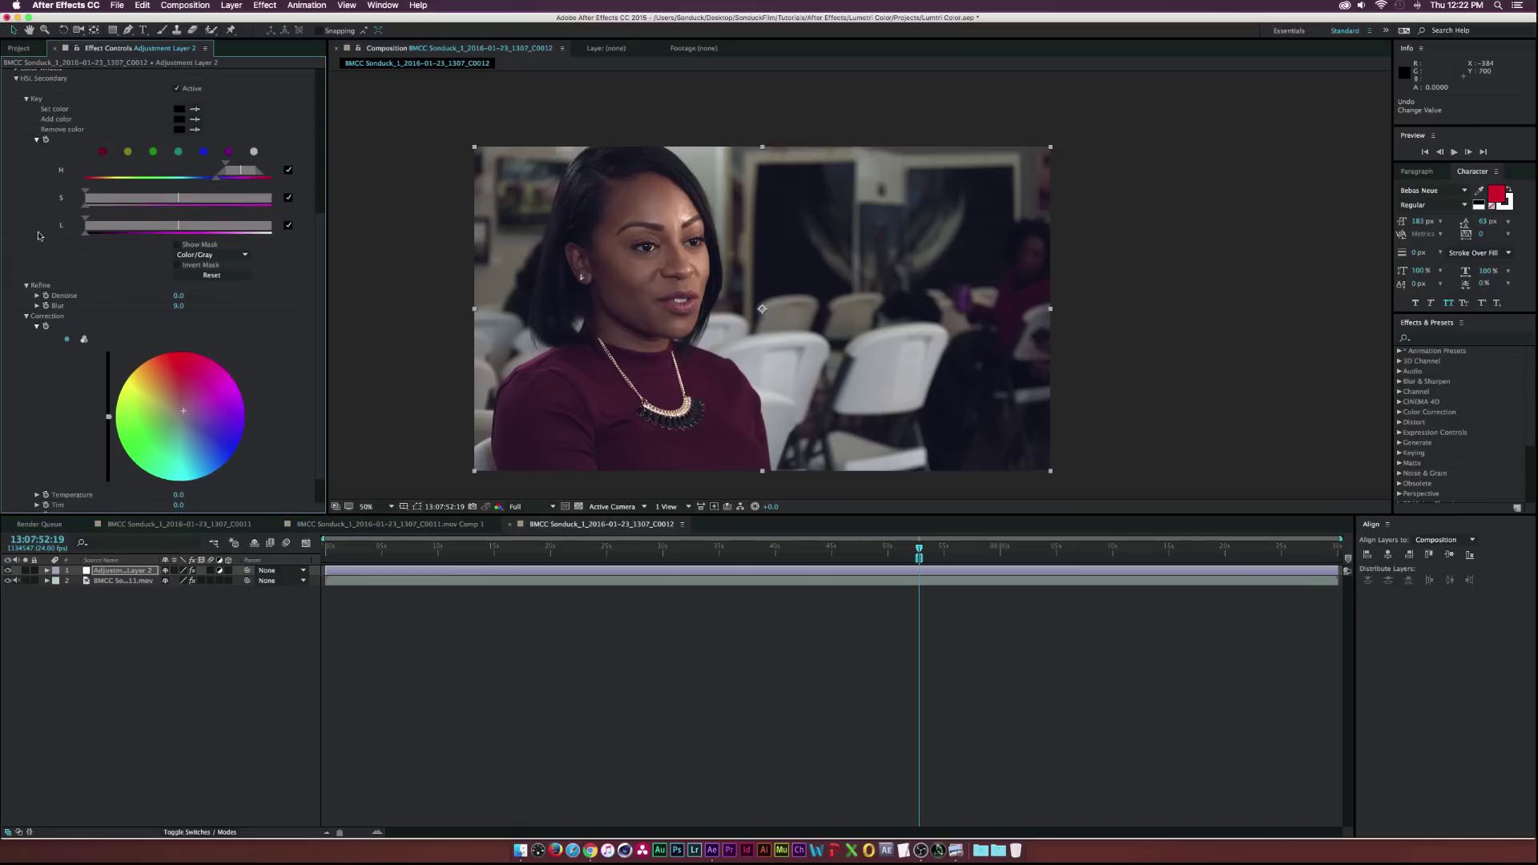
Collapse HSL Secondary and give the Lumetri Vignette an Amount of 0.3
{"action": "left_click", "coordinate": [16, 133]}
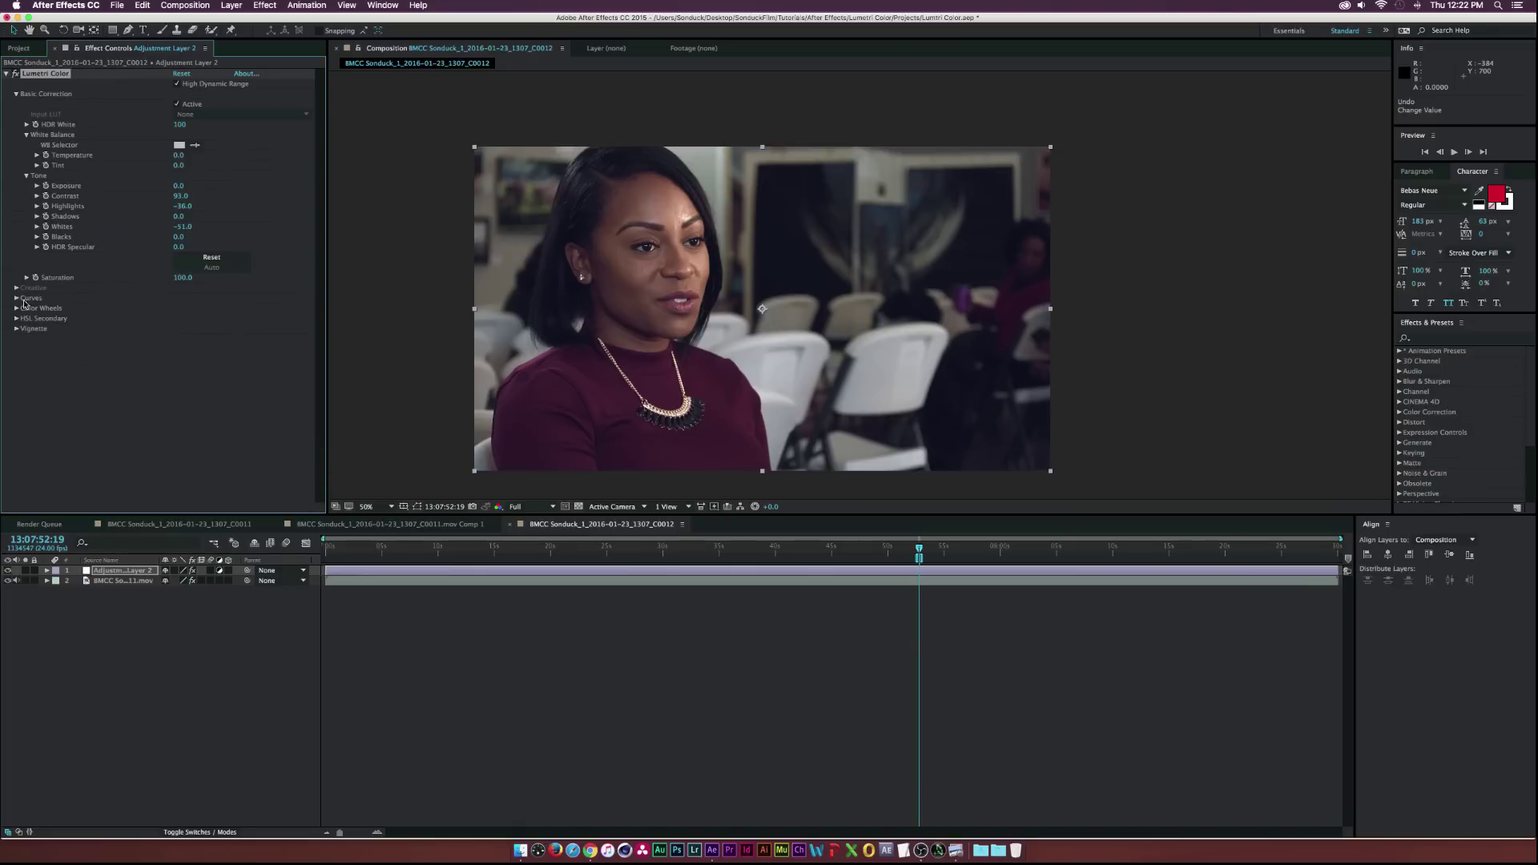
{"action": "left_click", "coordinate": [16, 329]}
{"action": "left_click_drag", "start_coordinate": [178, 349], "coordinate": [145, 352]}
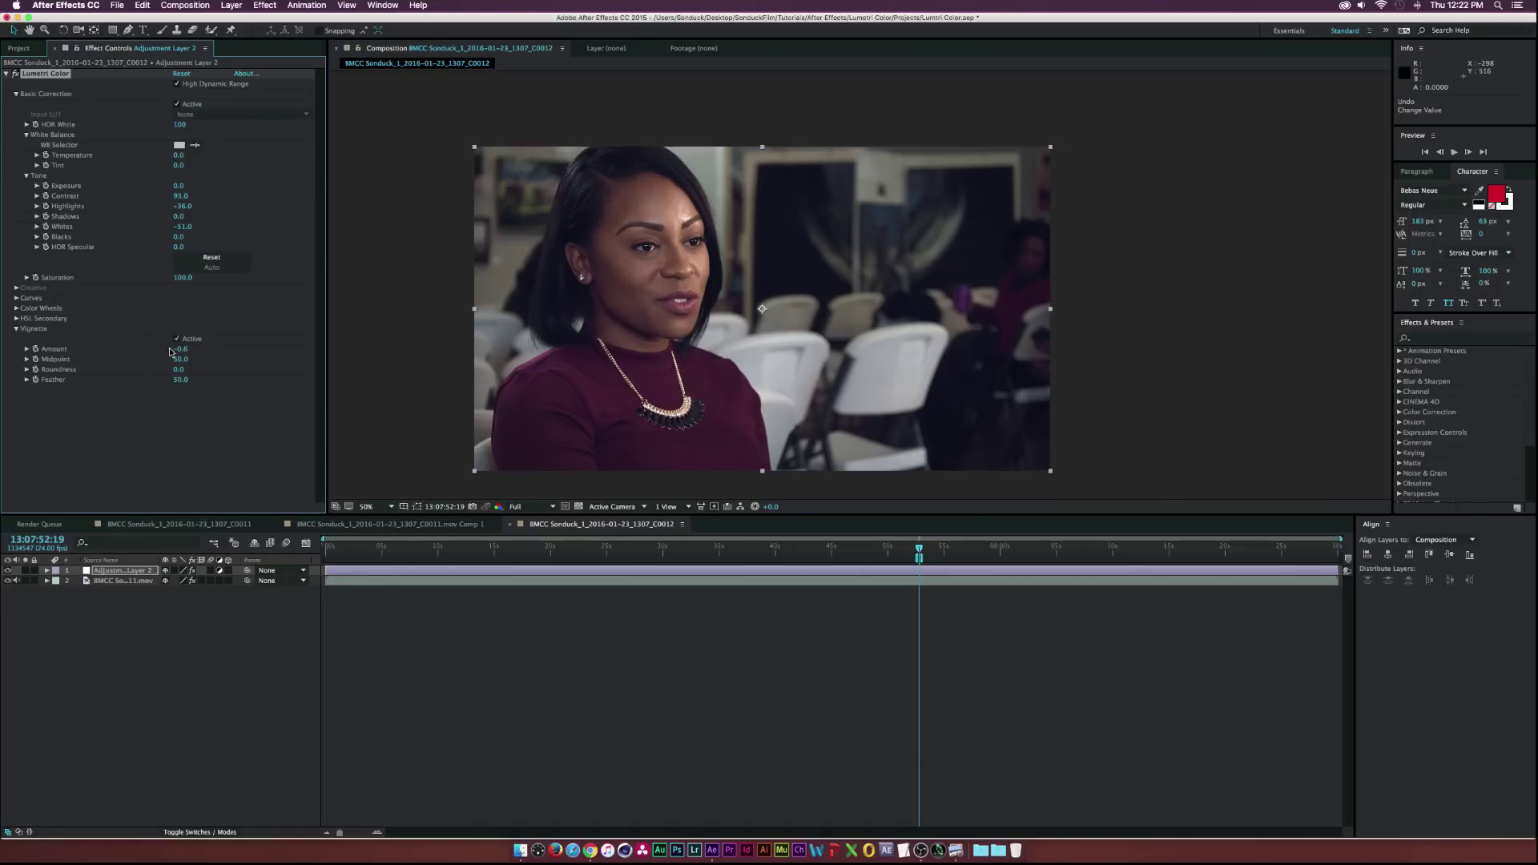
{"action": "left_click", "coordinate": [181, 349]}
{"action": "key", "text": "BackSpace"}
{"action": "type", "text": ".3"}
{"action": "key", "text": "Return"}
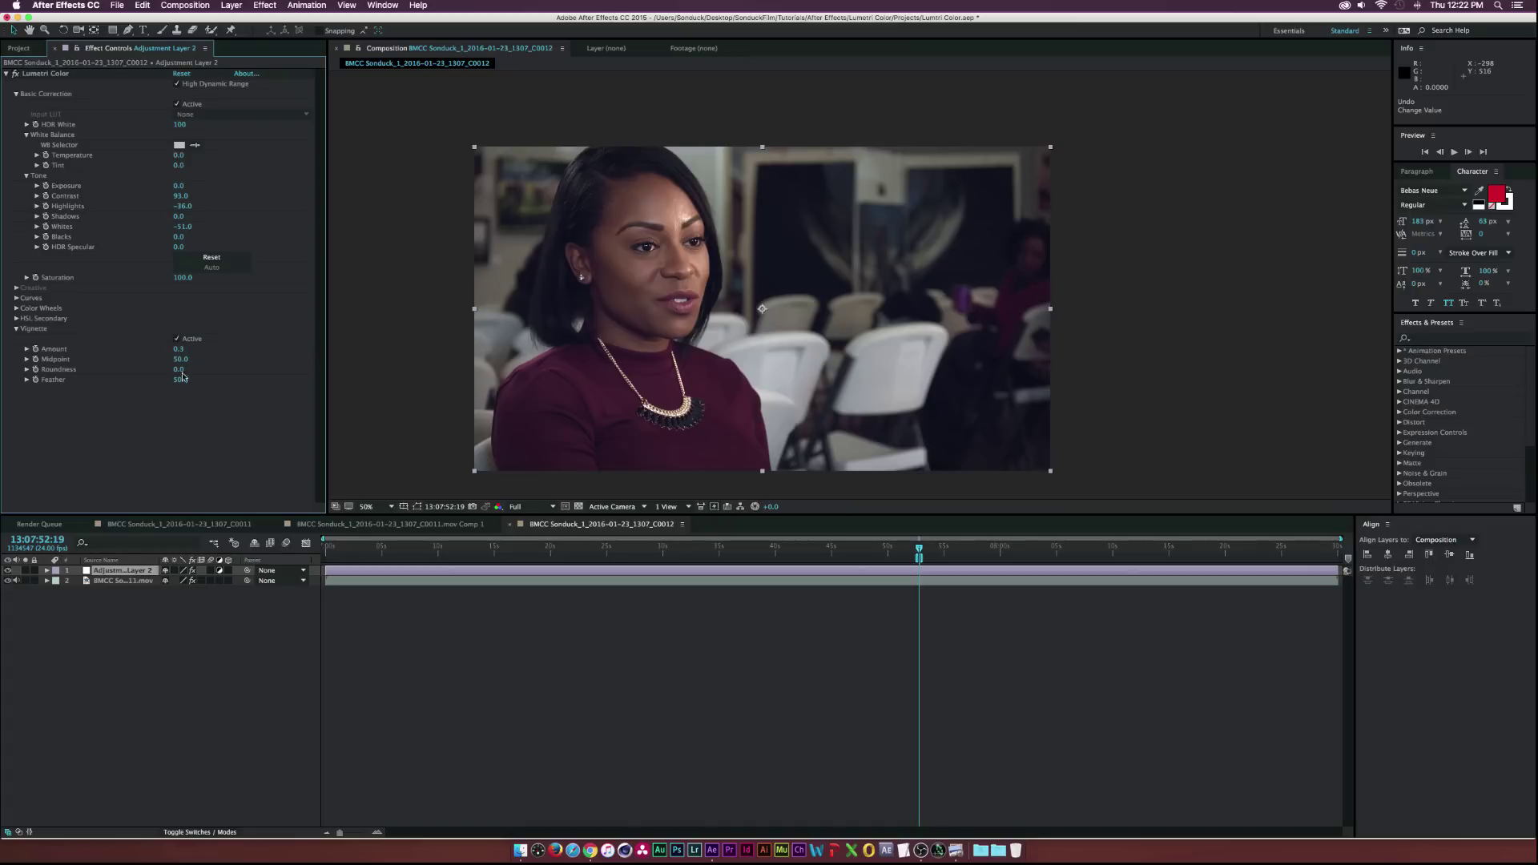
In Curves, bend the red channel into a gentle S-curve with a lower and an upper point
{"action": "left_click", "coordinate": [17, 299]}
{"action": "scroll", "coordinate": [19, 302], "scroll_direction": "down", "scroll_amount": 5}
{"action": "scroll", "coordinate": [93, 271], "scroll_direction": "up", "scroll_amount": 5}
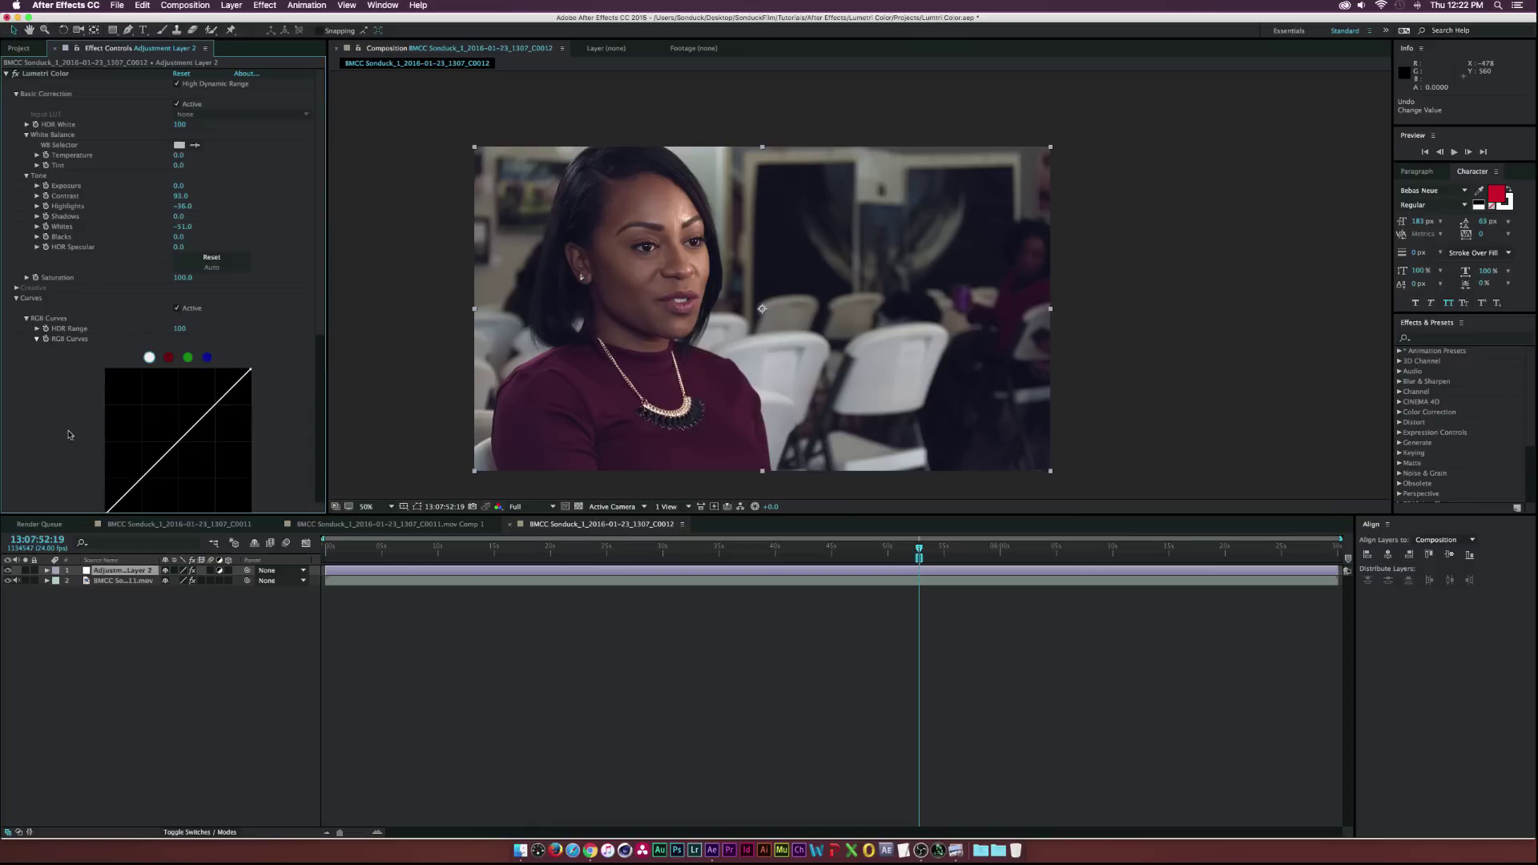
{"action": "scroll", "coordinate": [70, 449], "scroll_direction": "down", "scroll_amount": 5}
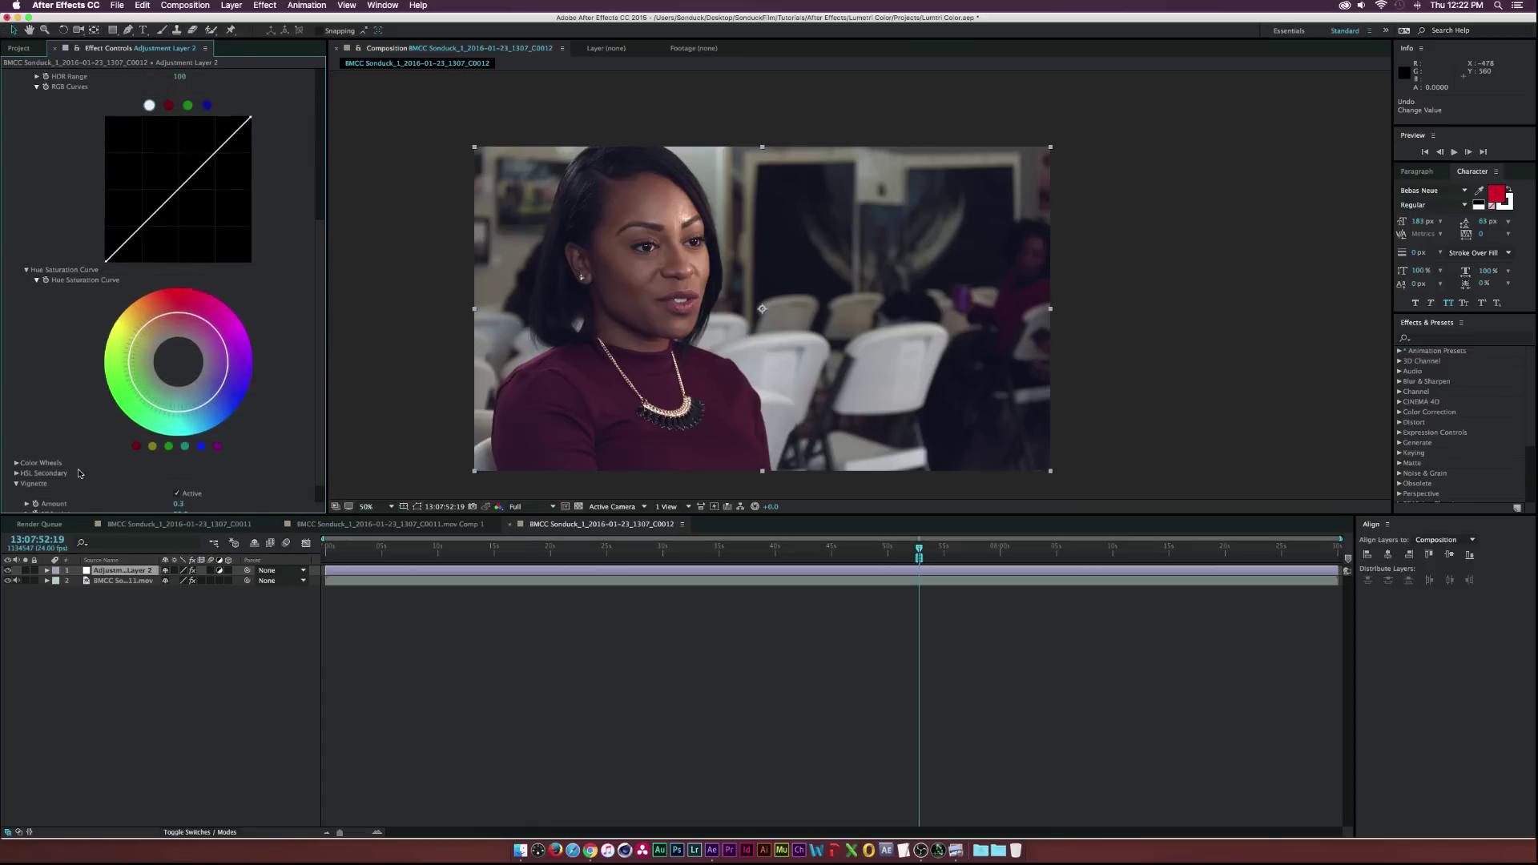
{"action": "scroll", "coordinate": [79, 474], "scroll_direction": "up", "scroll_amount": 5}
{"action": "scroll", "coordinate": [121, 337], "scroll_direction": "down", "scroll_amount": 2}
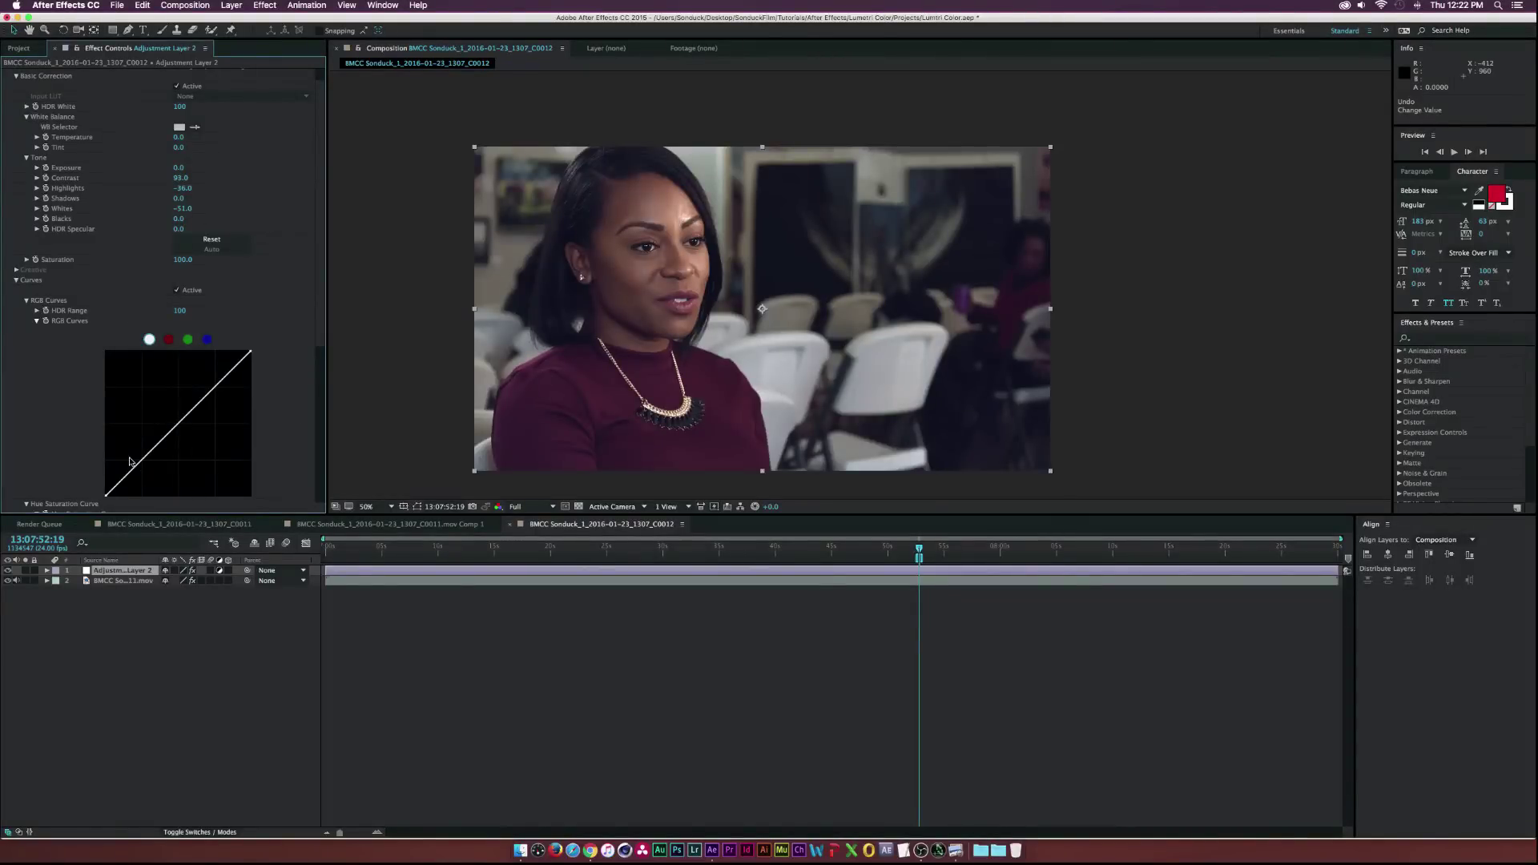
{"action": "left_click", "coordinate": [167, 340]}
{"action": "scroll", "coordinate": [125, 398], "scroll_direction": "down", "scroll_amount": 1}
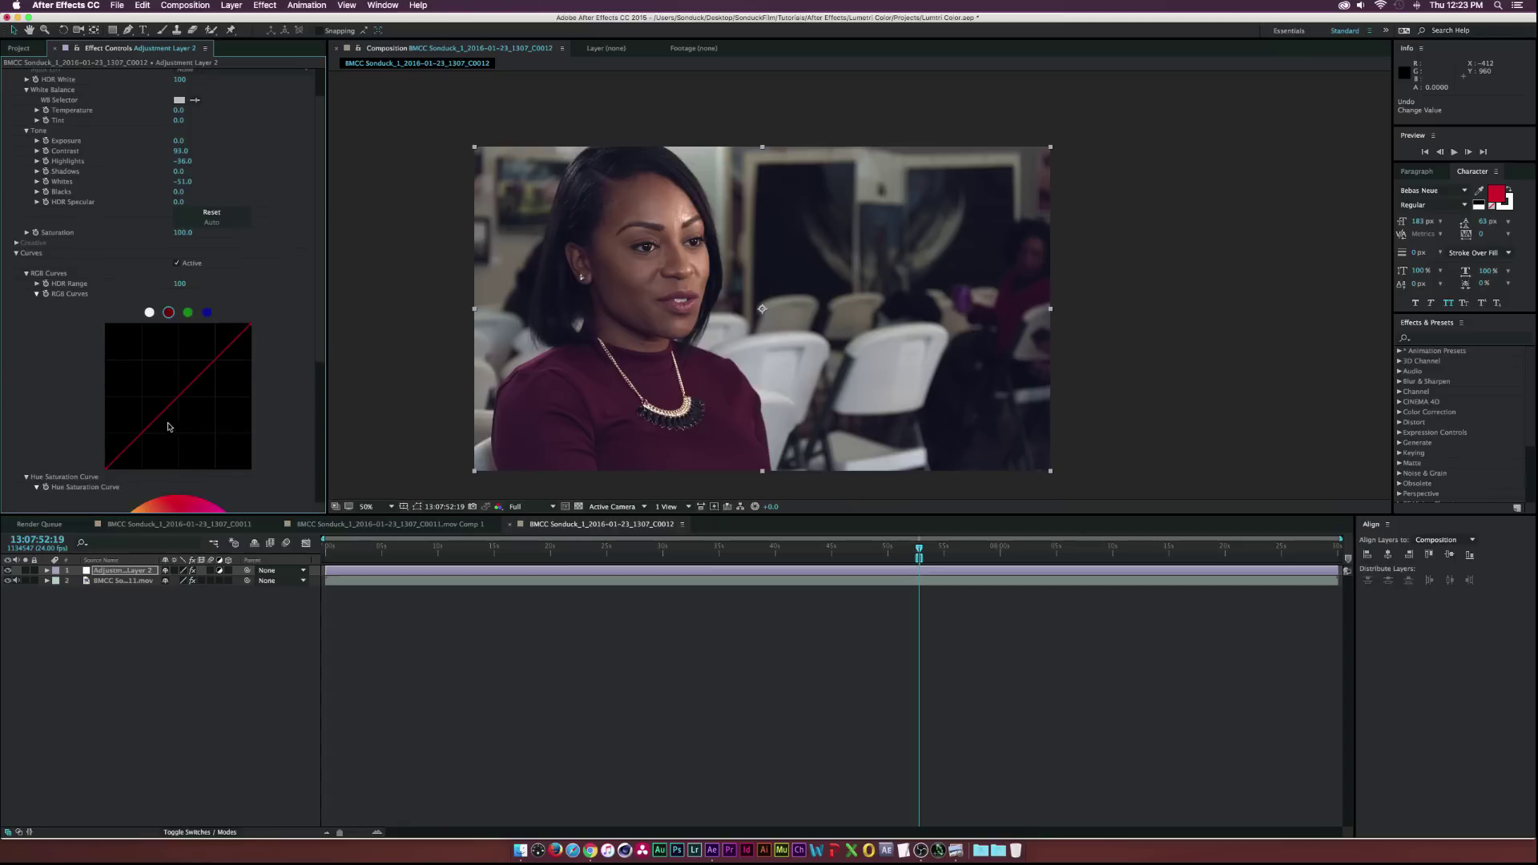
{"action": "left_click_drag", "start_coordinate": [148, 436], "coordinate": [151, 440]}
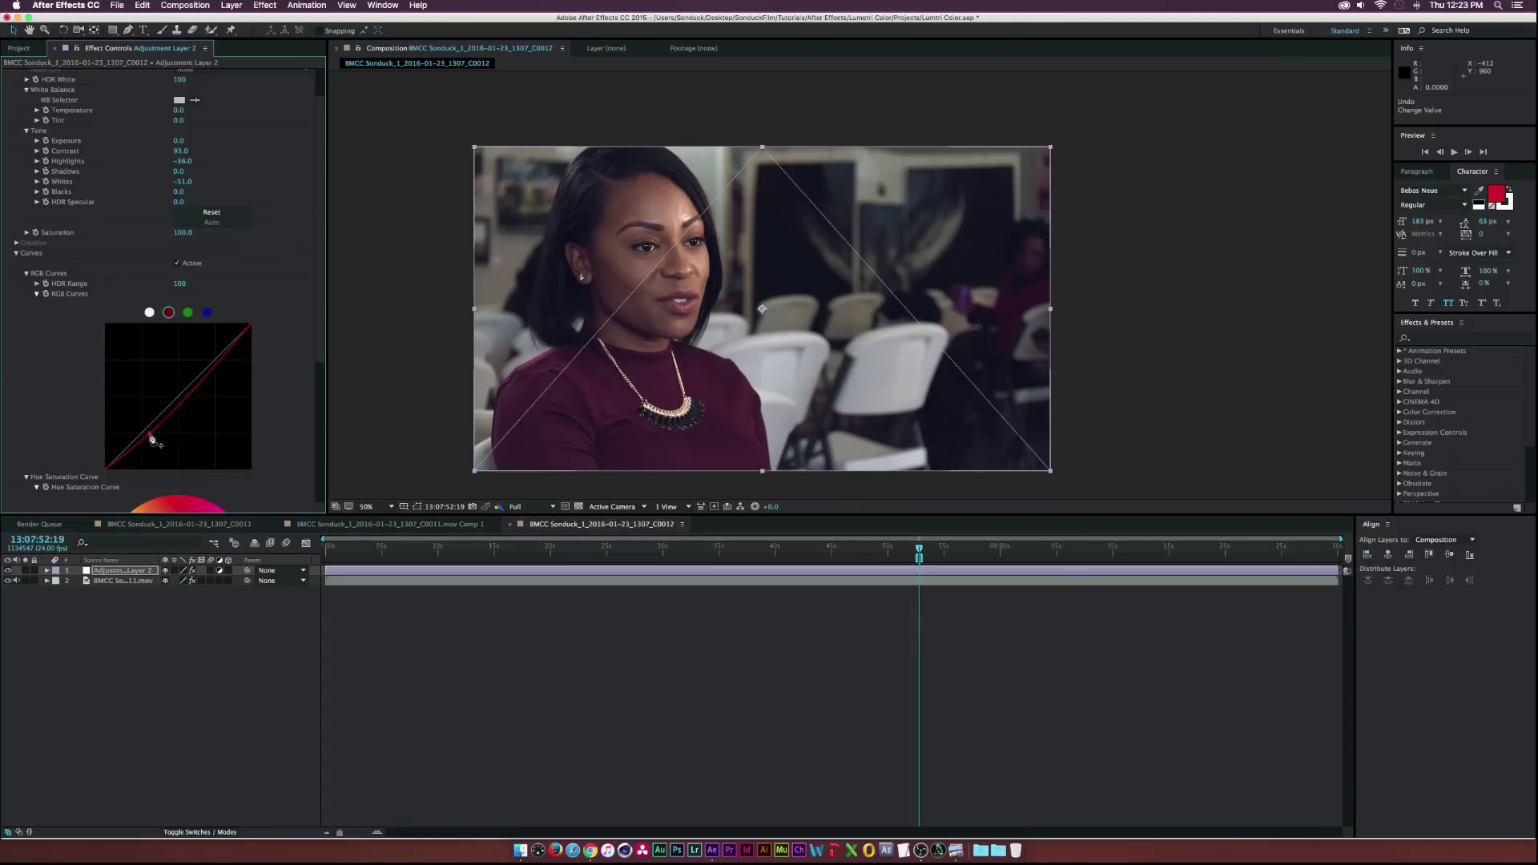
{"action": "left_click_drag", "start_coordinate": [217, 362], "coordinate": [215, 355]}
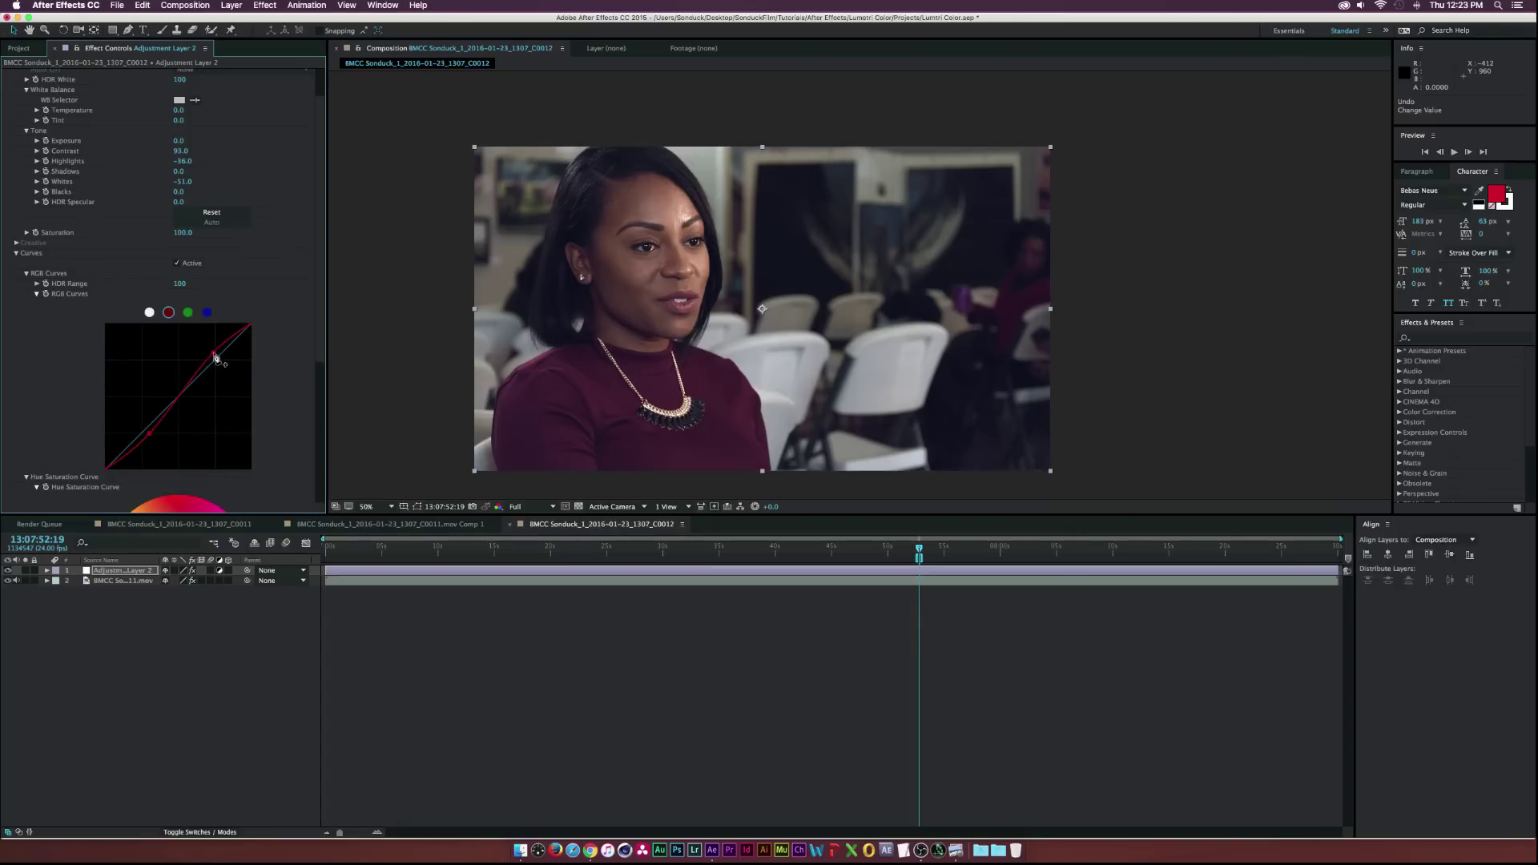
Give the green and blue channel curves matching lower and upper points for gentle S-curves
{"action": "left_click", "coordinate": [188, 313]}
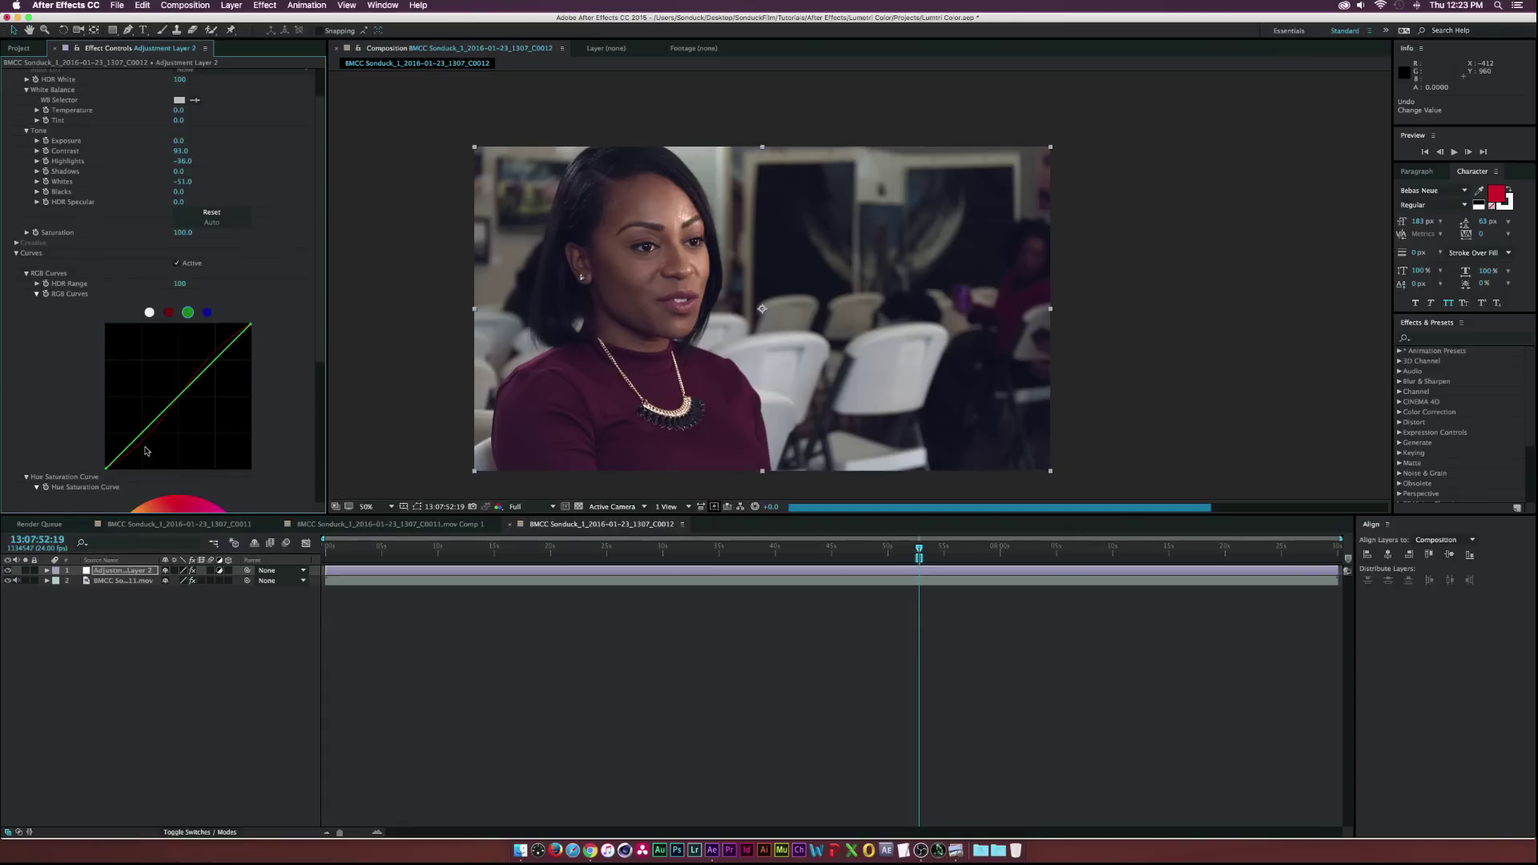
{"action": "left_click_drag", "start_coordinate": [146, 433], "coordinate": [148, 441]}
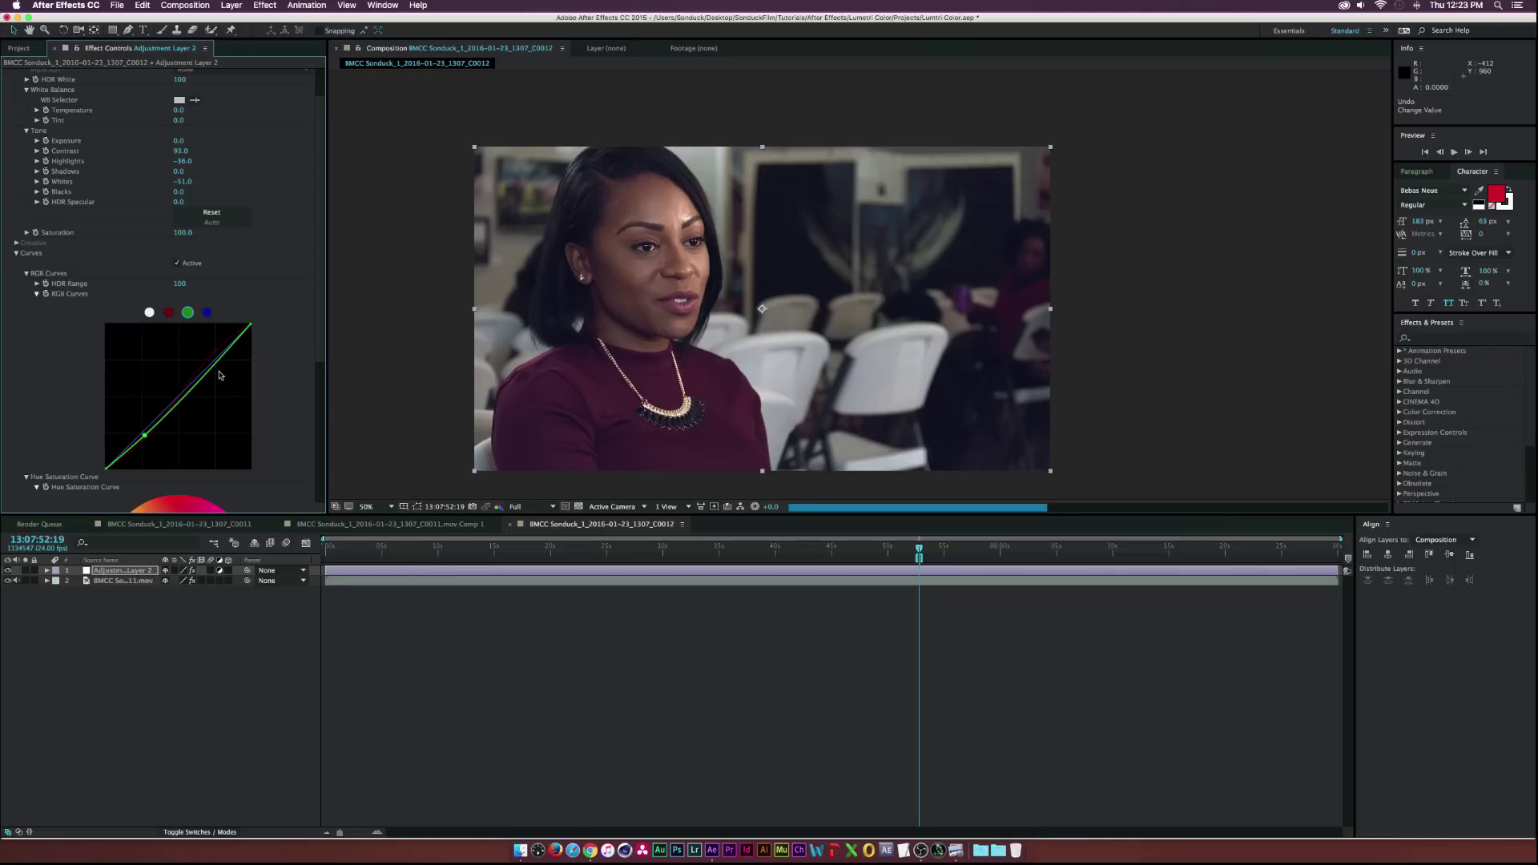
{"action": "left_click_drag", "start_coordinate": [217, 362], "coordinate": [217, 359]}
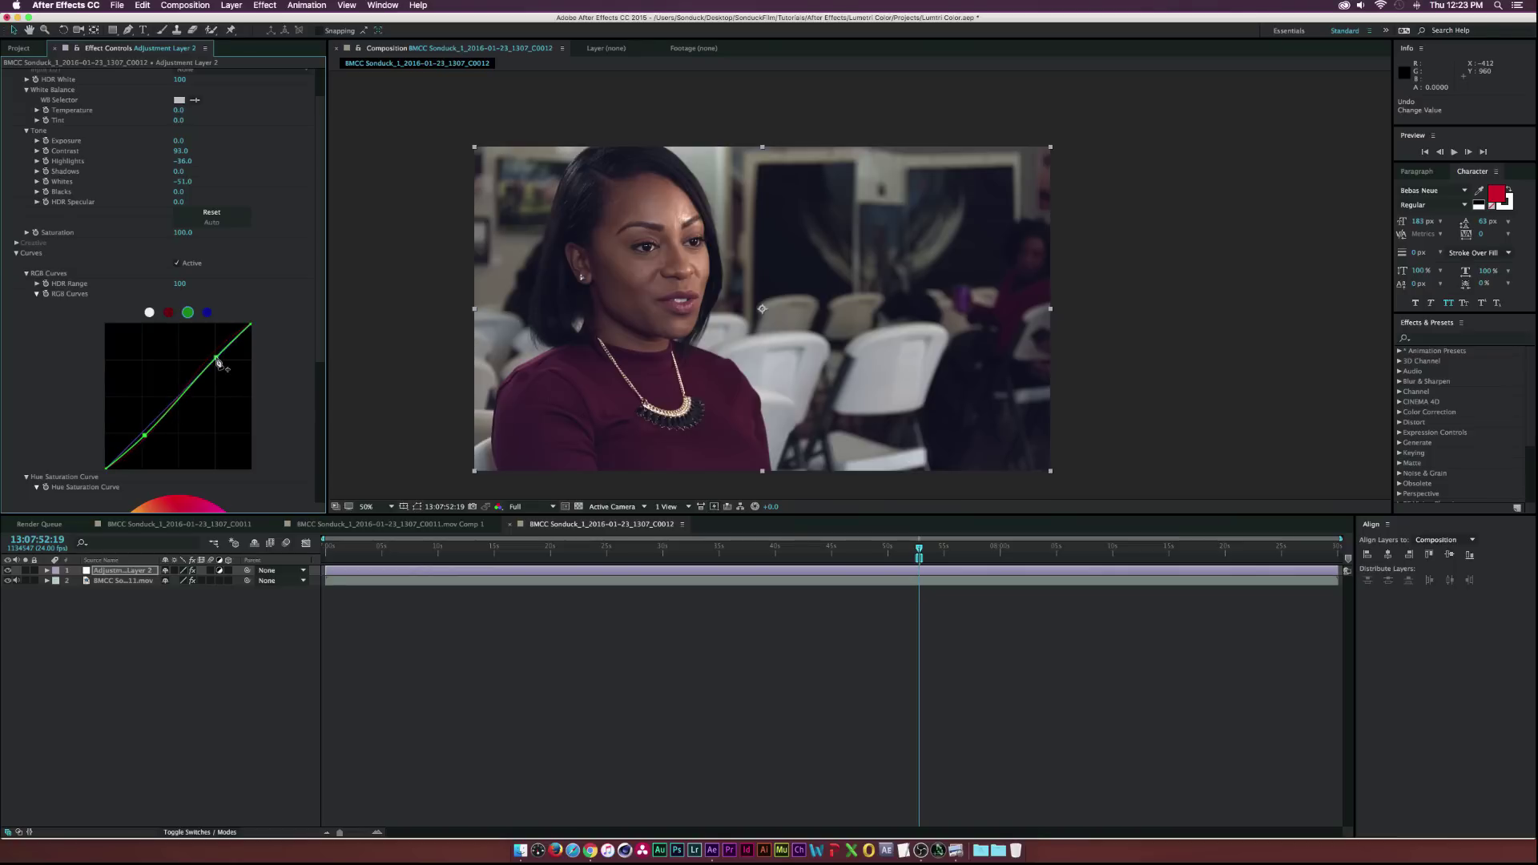
{"action": "left_click", "coordinate": [206, 313]}
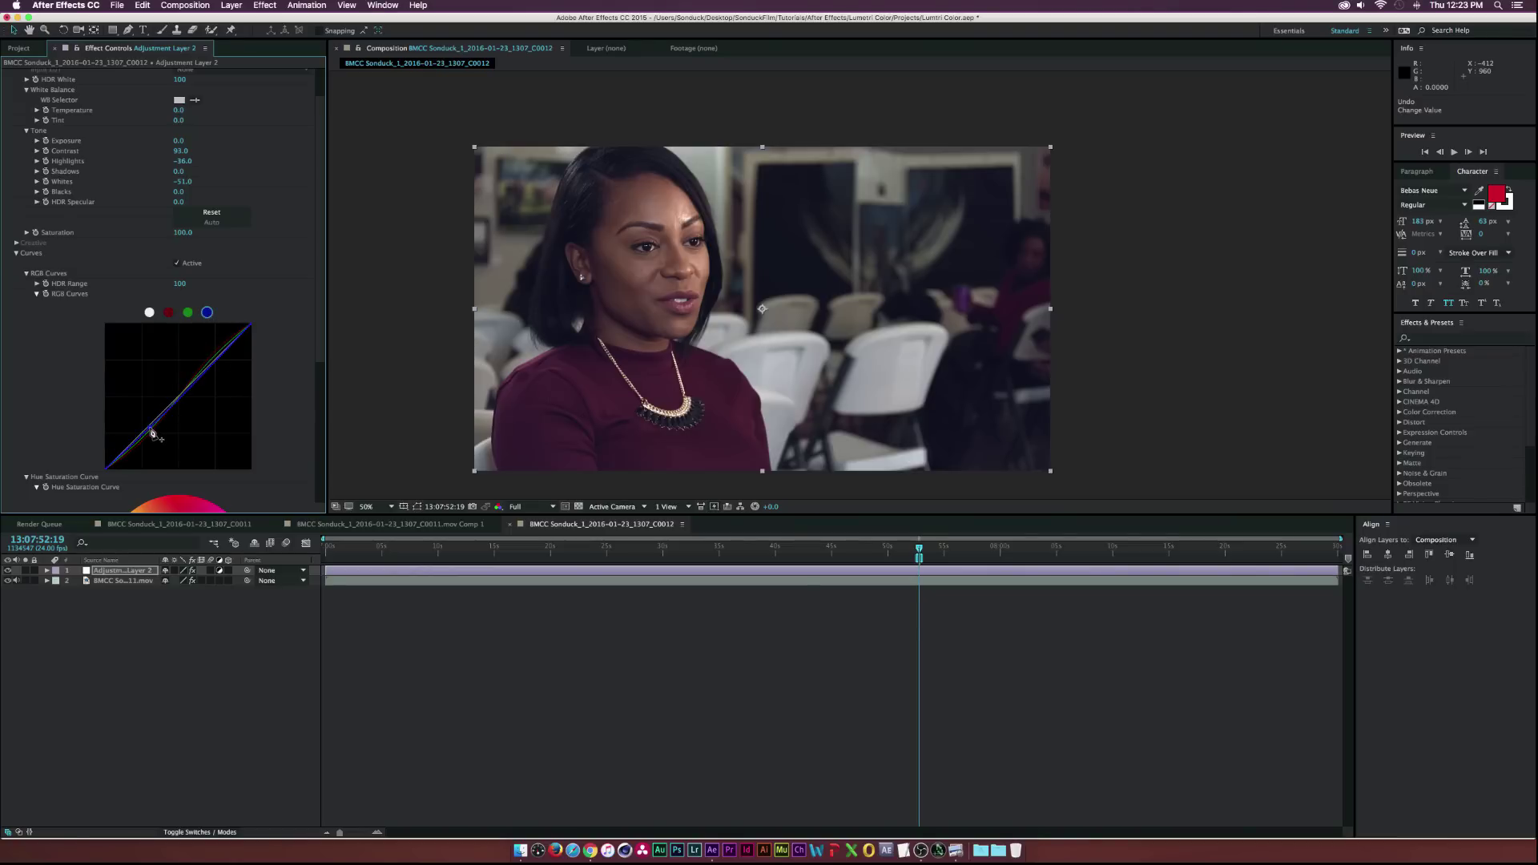
{"action": "left_click", "coordinate": [207, 313]}
{"action": "left_click_drag", "start_coordinate": [222, 356], "coordinate": [222, 362]}
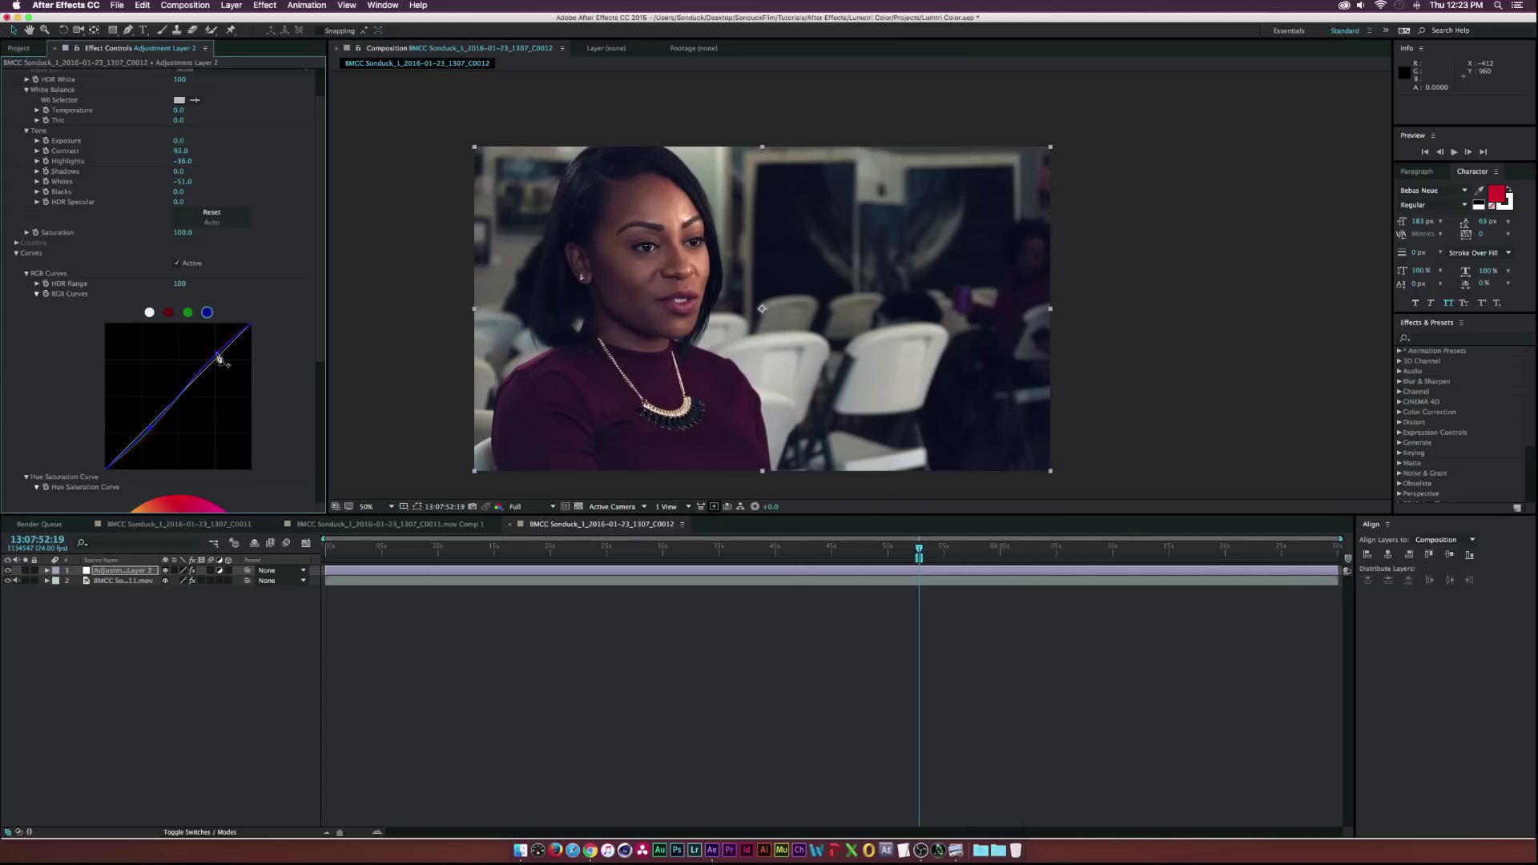
{"action": "left_click", "coordinate": [152, 430]}
Collapse Curves and raise Basic Correction Saturation to 115.0
{"action": "left_click", "coordinate": [16, 254]}
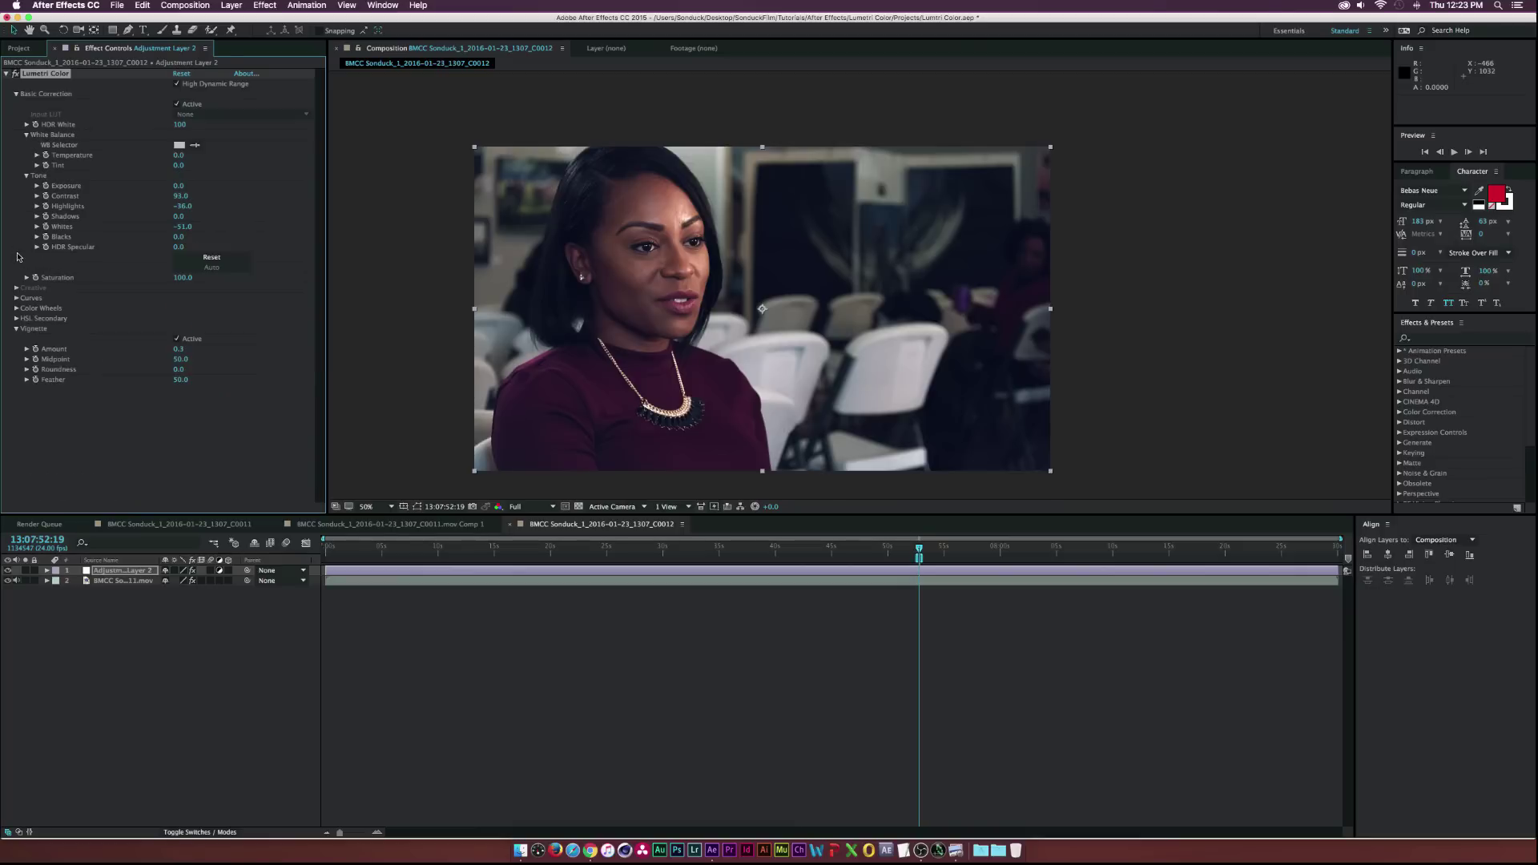
{"action": "left_click", "coordinate": [183, 277]}
{"action": "type", "text": "115"}
{"action": "left_click", "coordinate": [272, 291]}
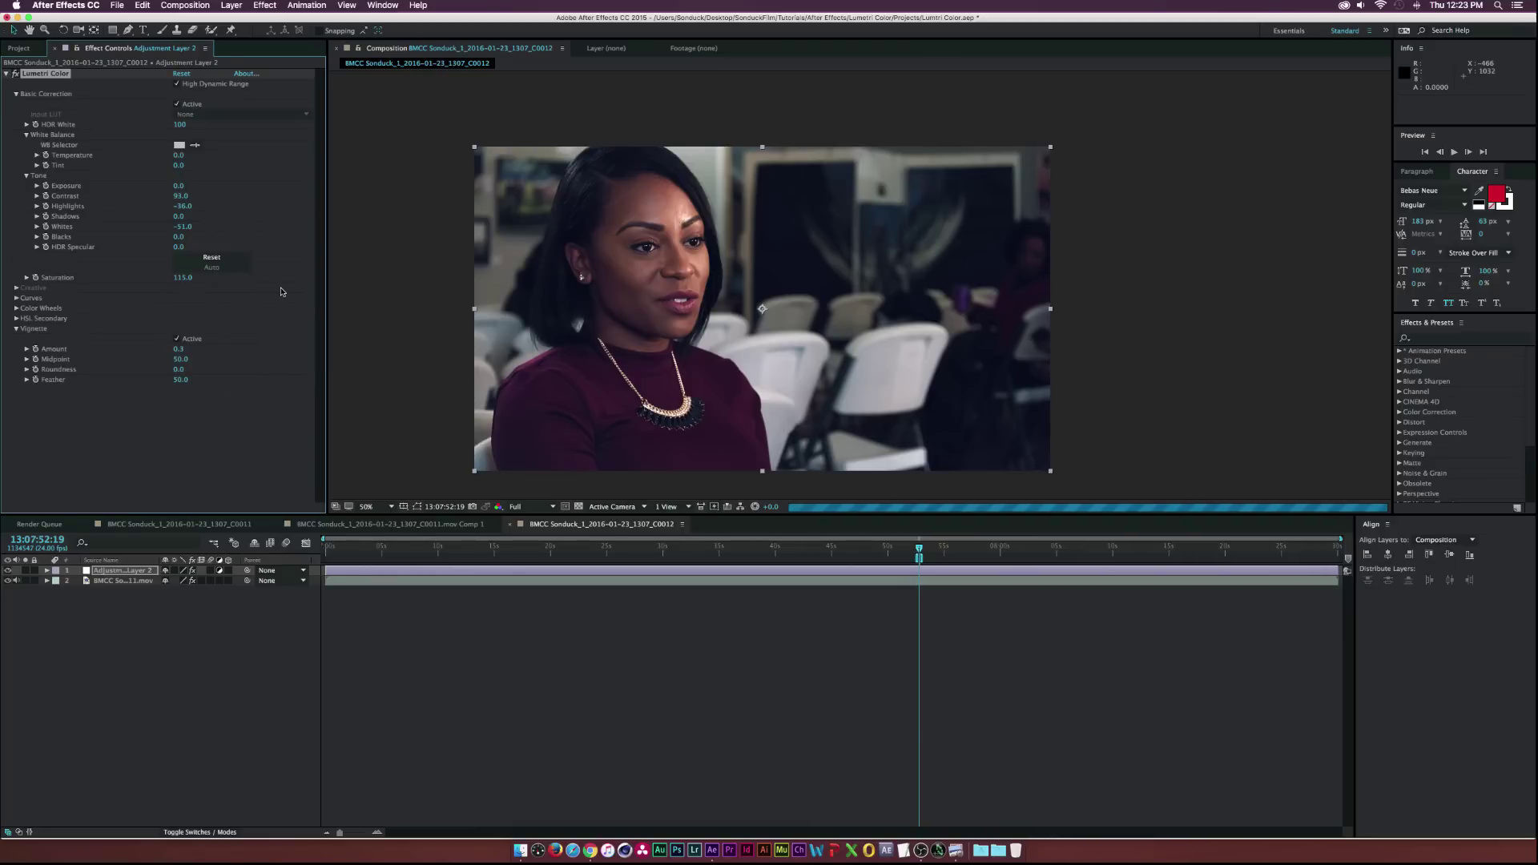